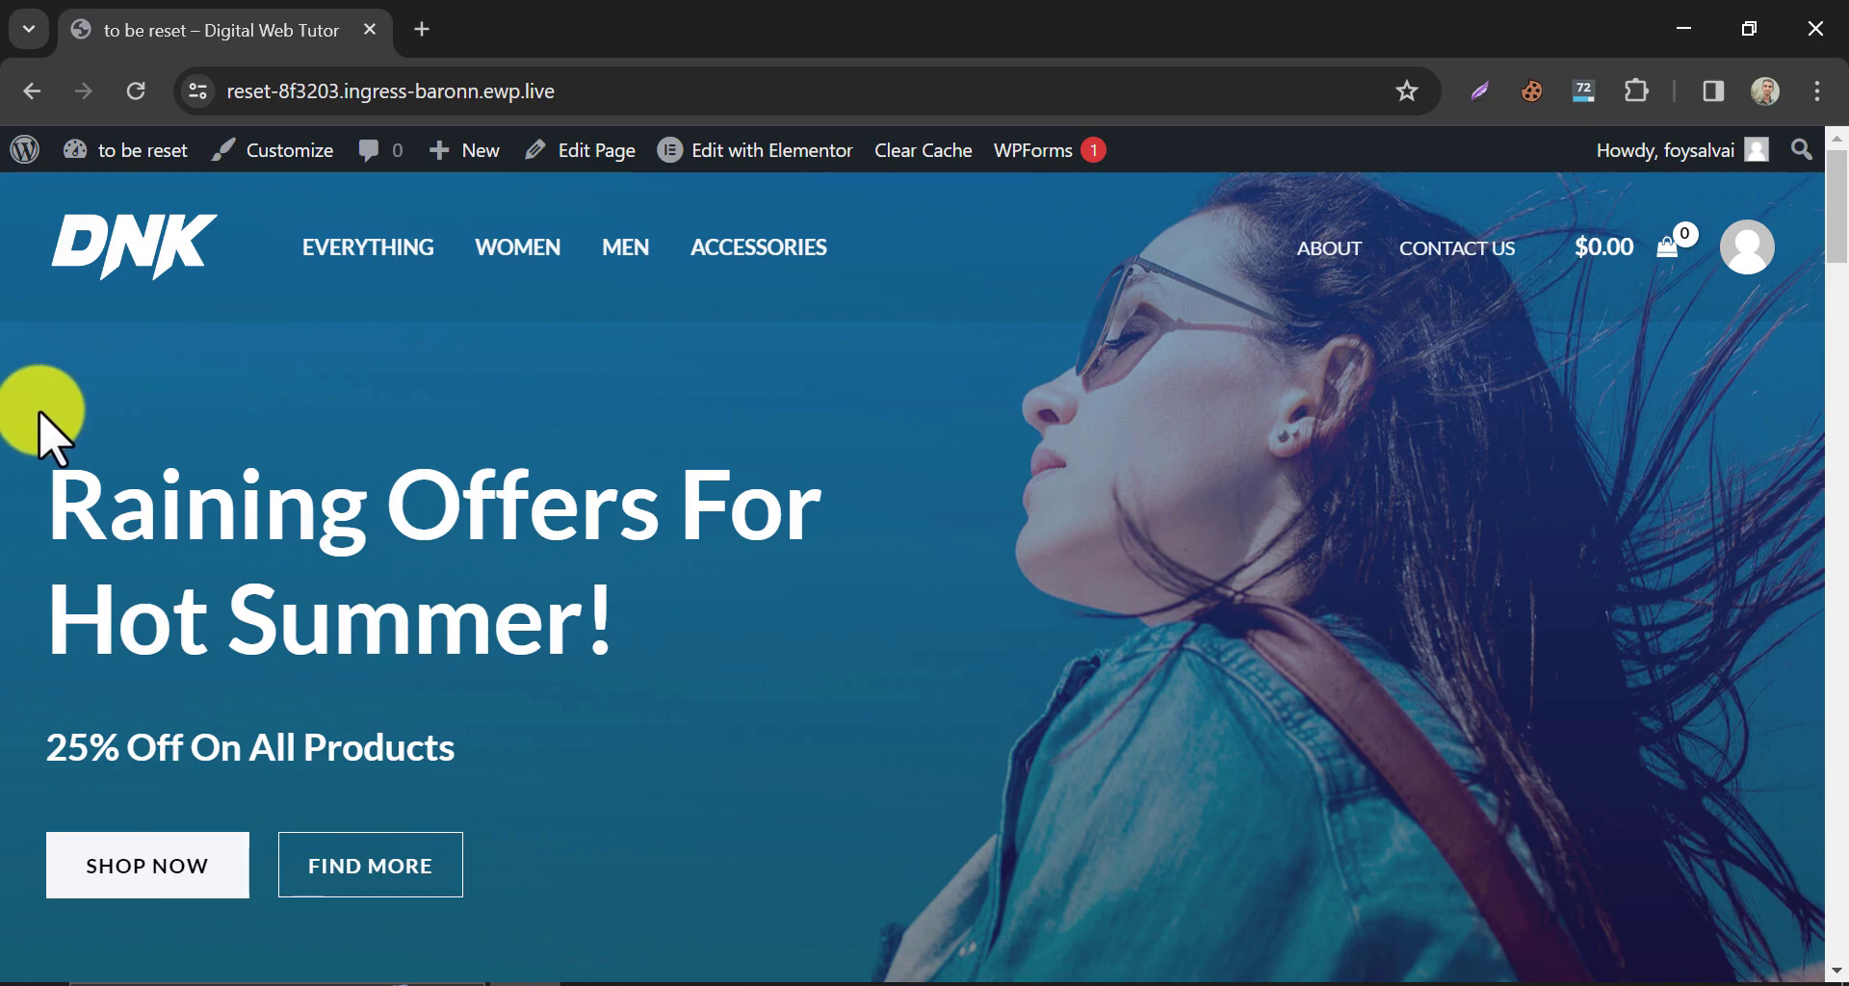
# - Go from the site menu to the admin dashboard, then to Plugins > Add New Plugin
pyautogui.middleClick(35, 476)
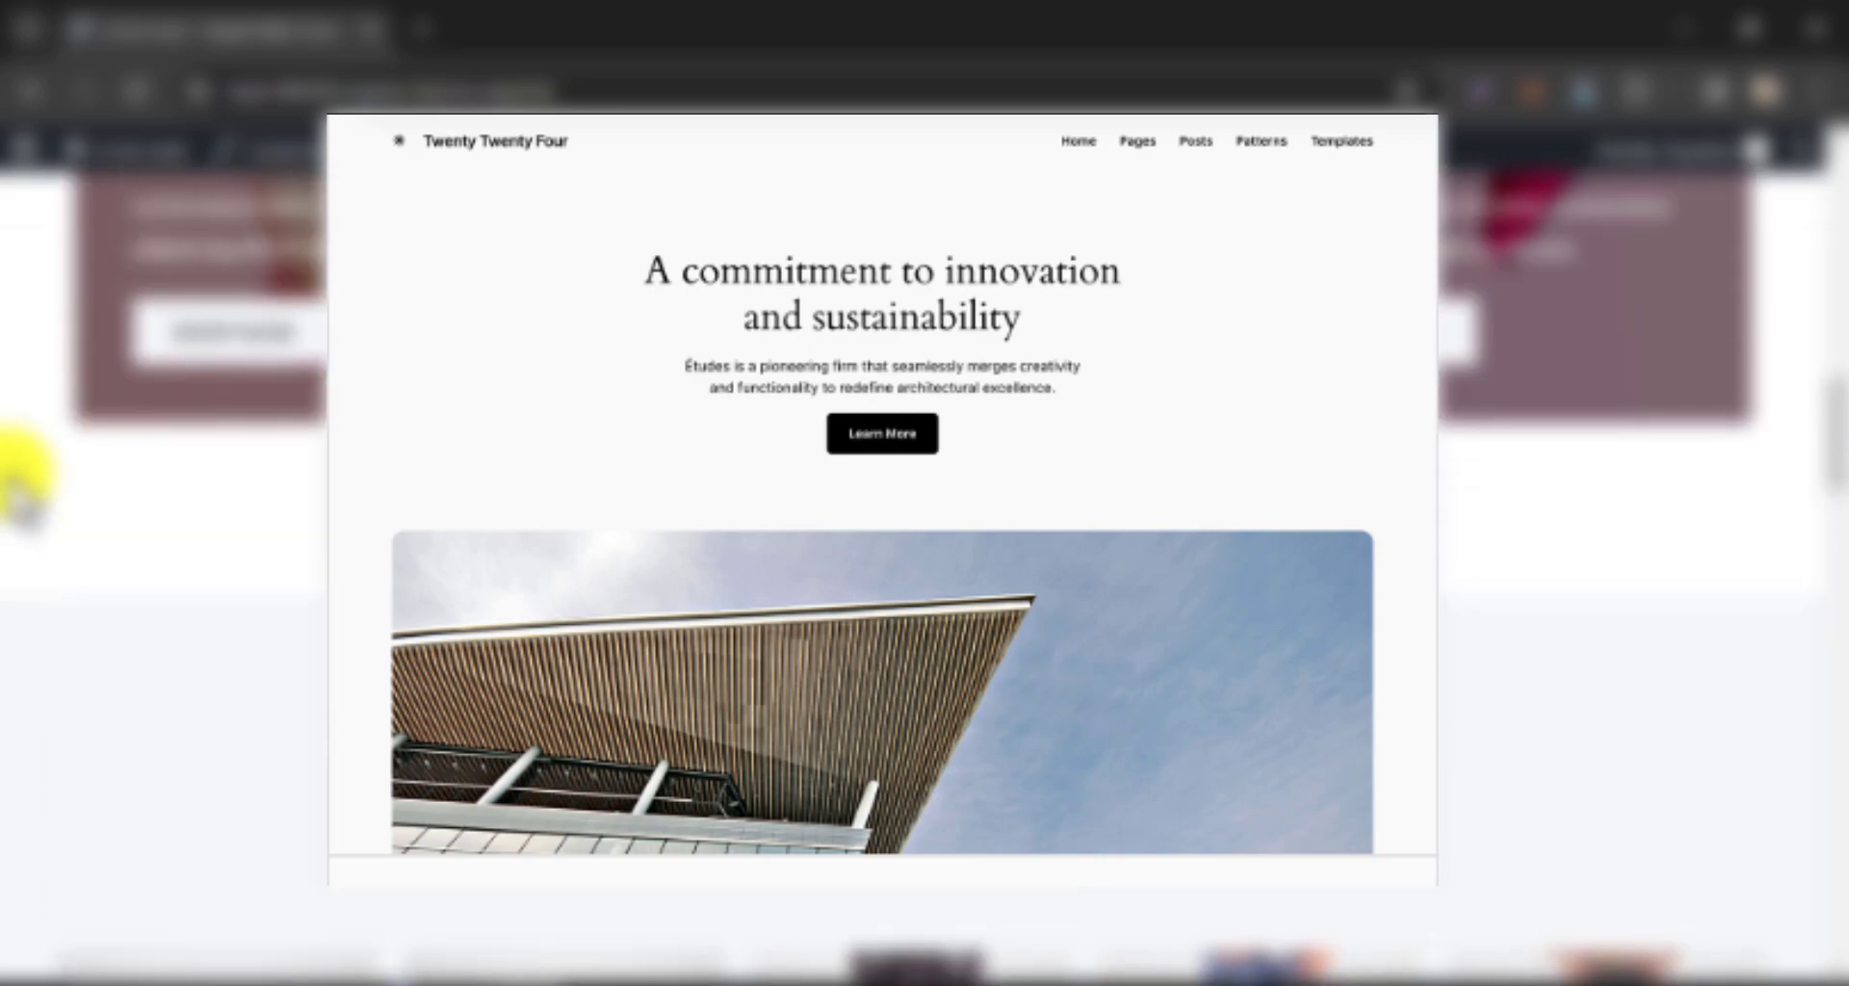
pyautogui.scroll(5, 22, 501)
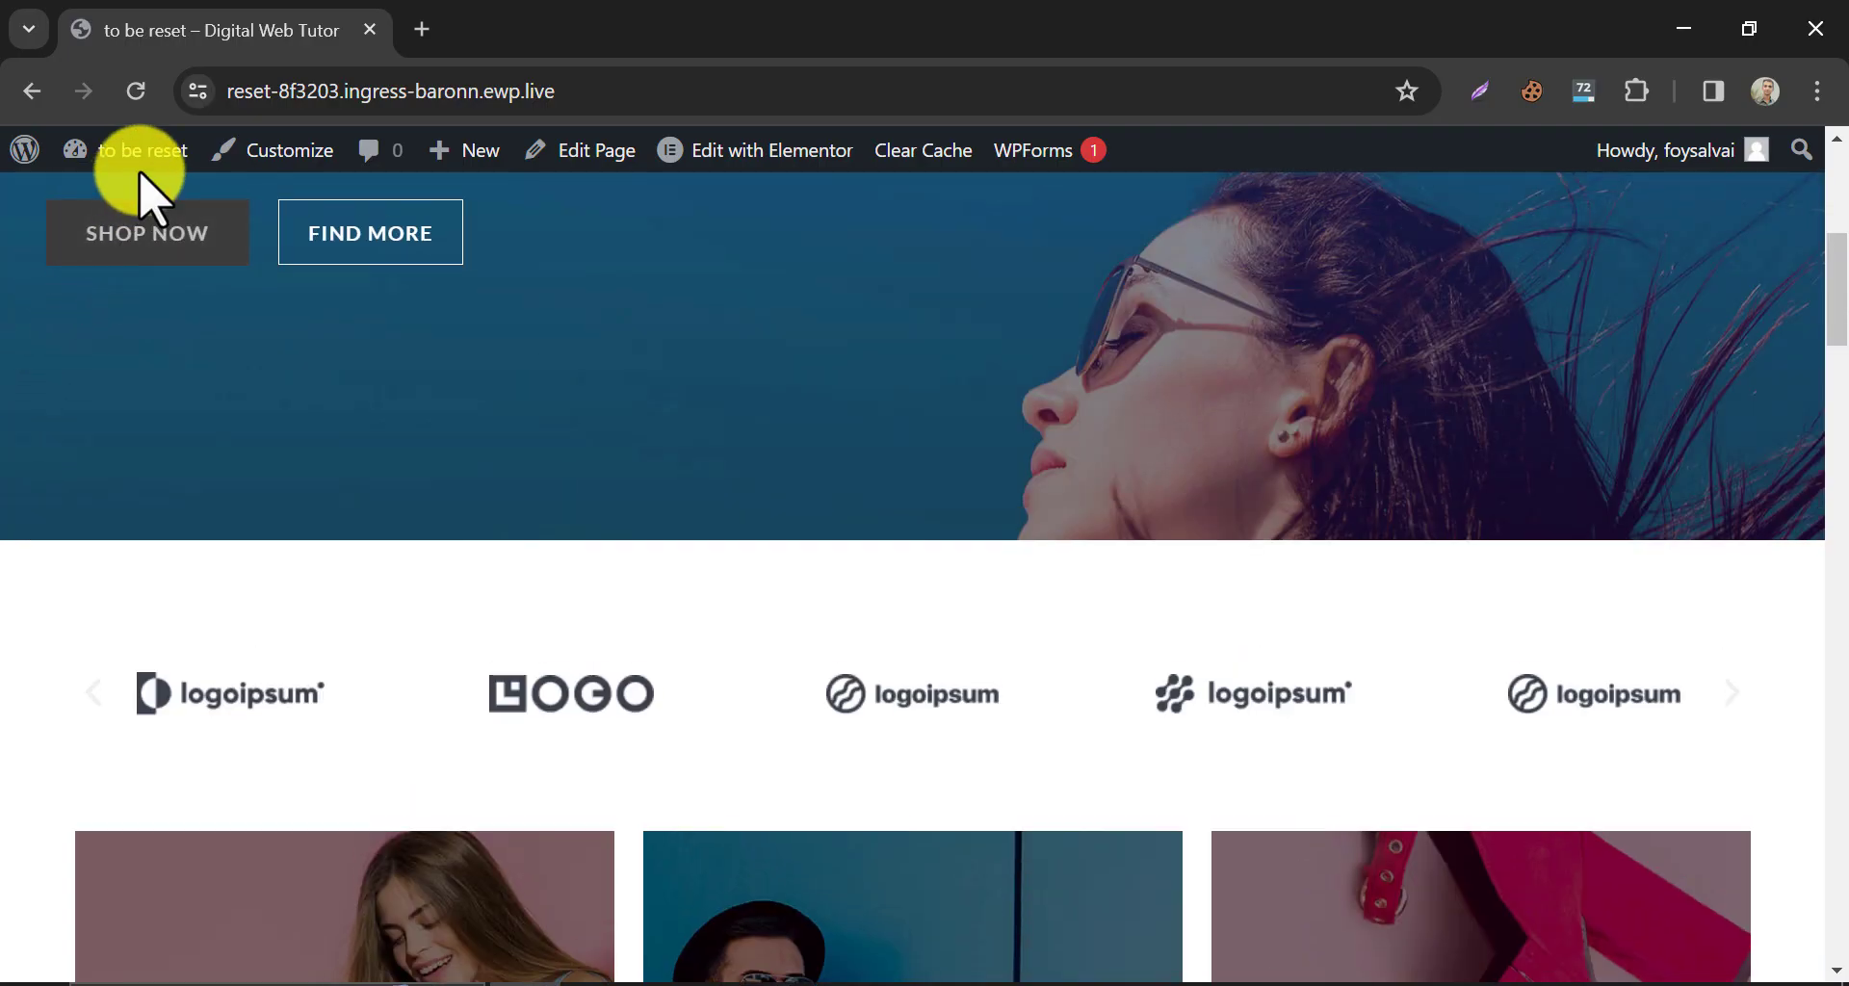
pyautogui.moveTo(135, 159)
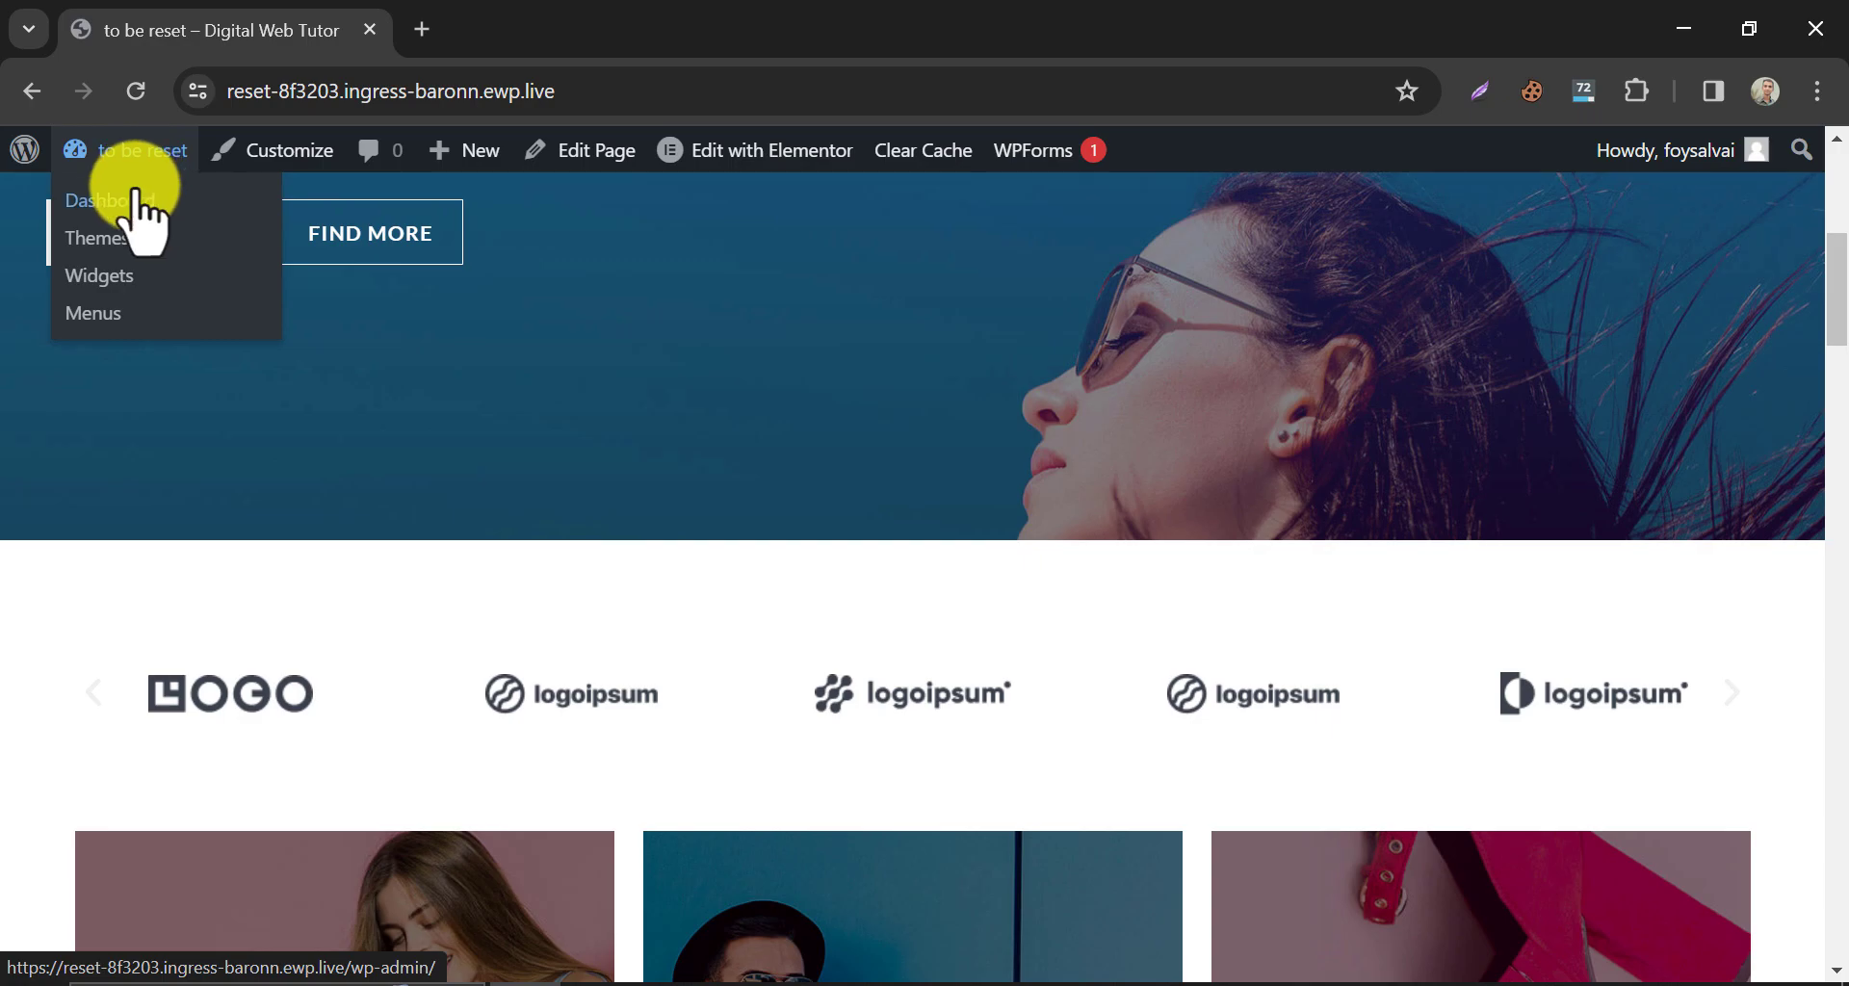
pyautogui.click(136, 198)
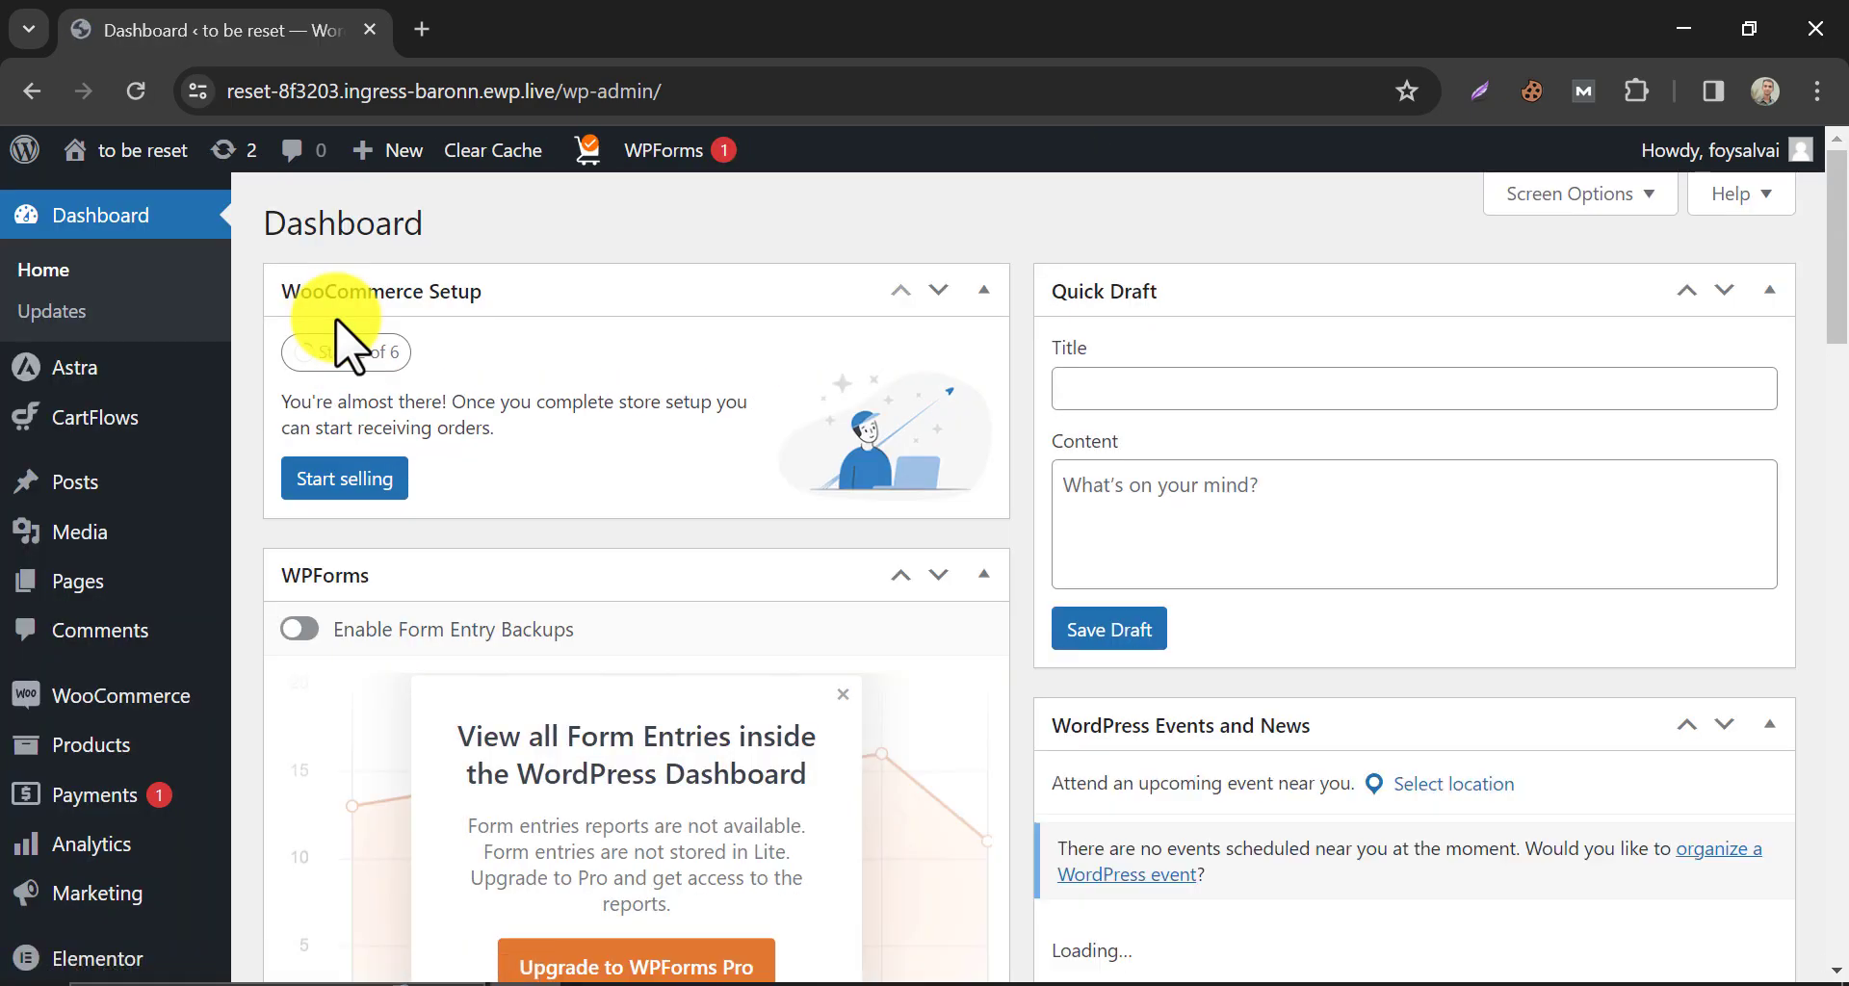
pyautogui.scroll(-6, 306, 589)
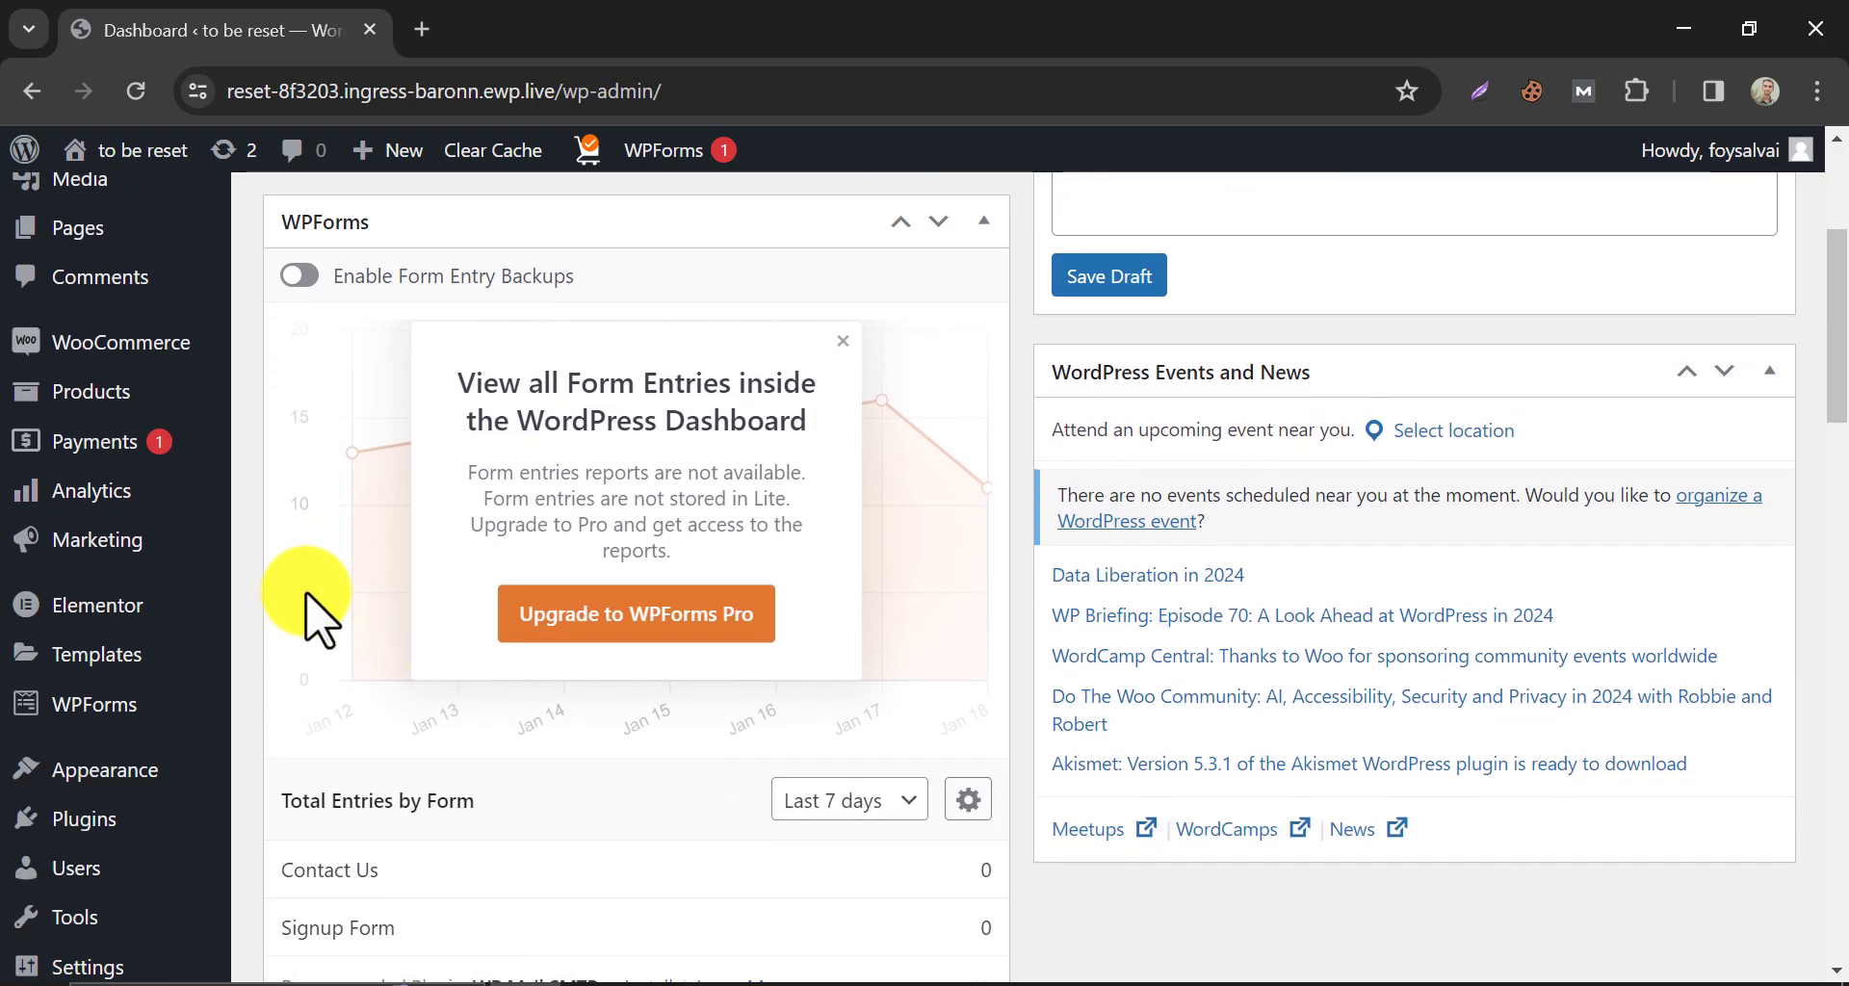
pyautogui.moveTo(176, 741)
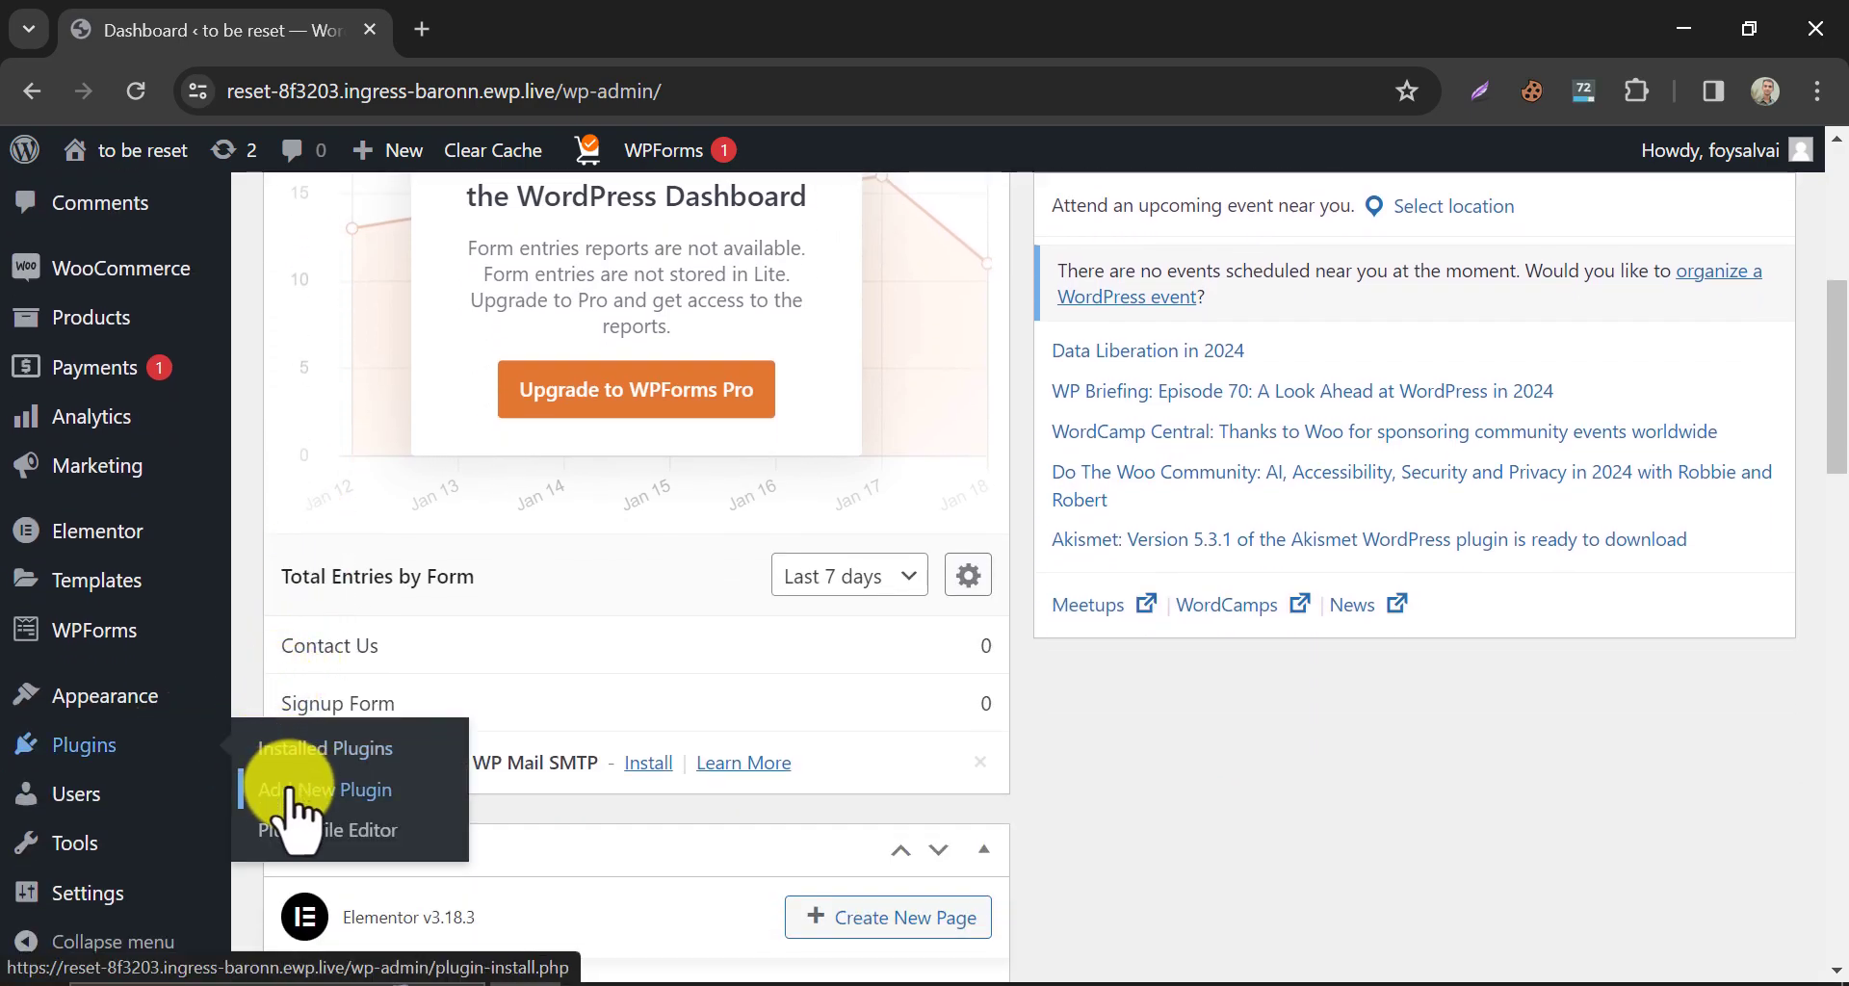
pyautogui.click(289, 788)
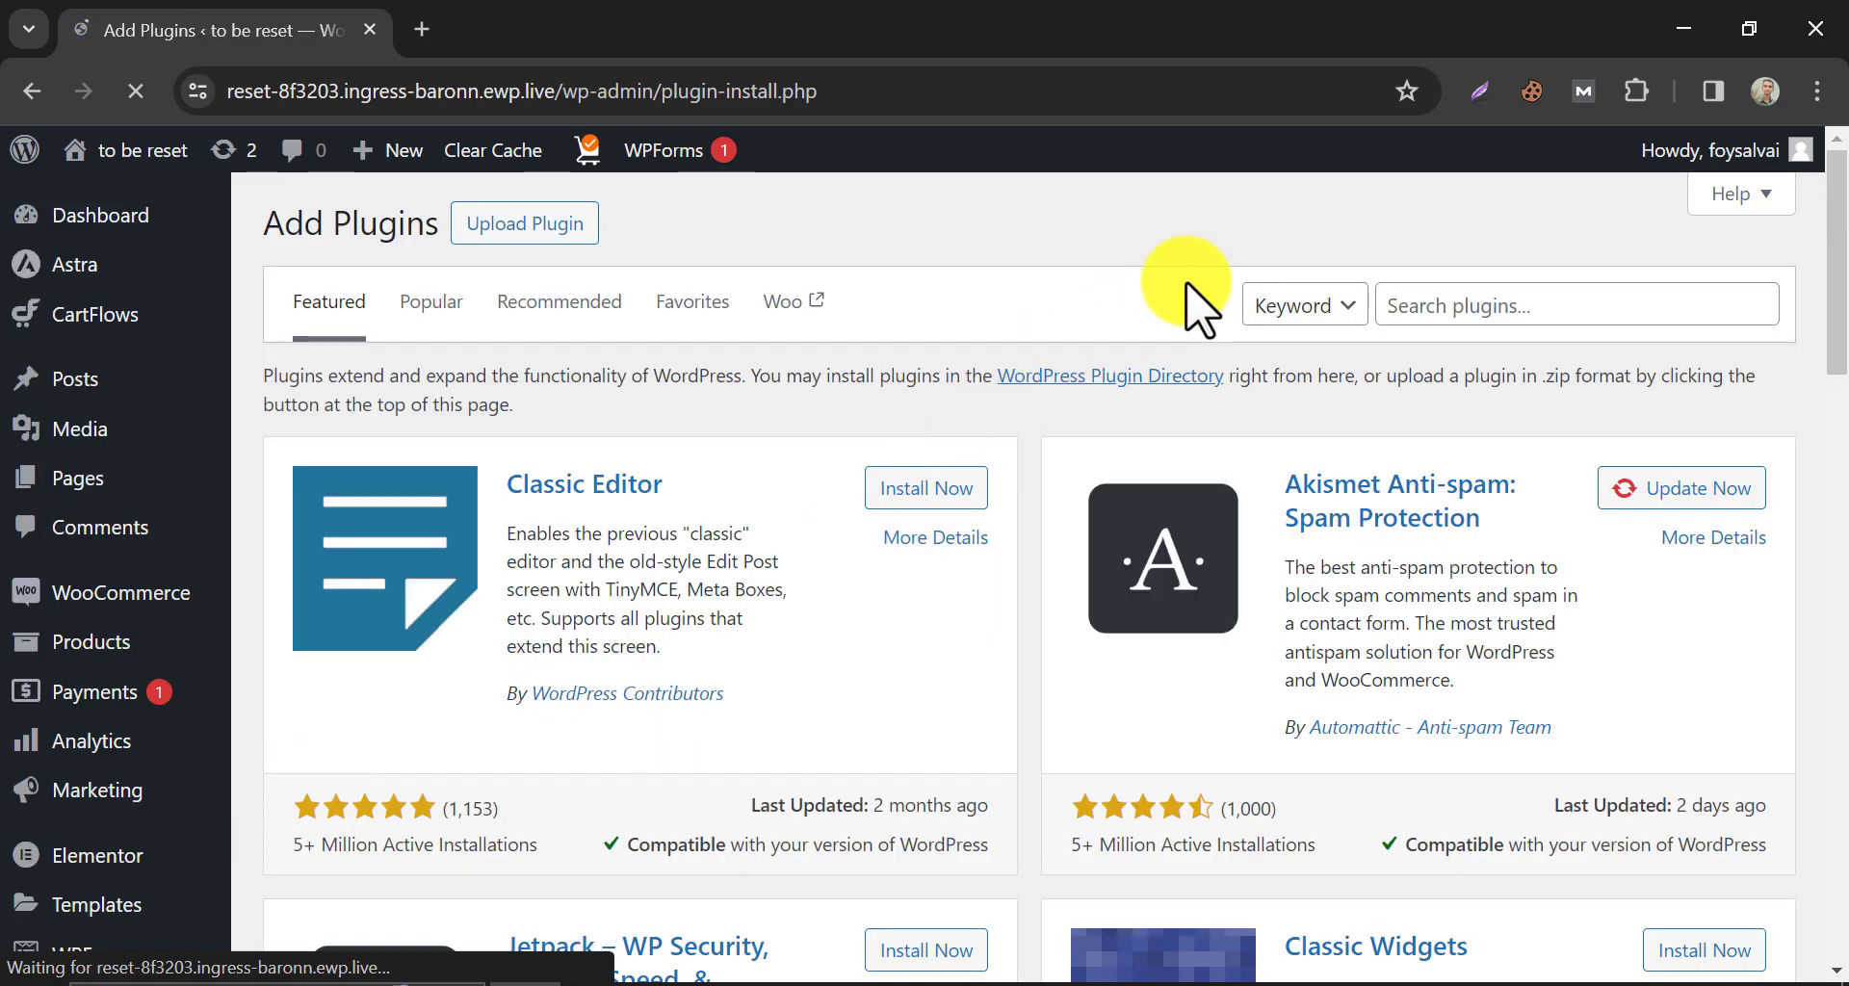
# - Search plugins for 'reset', then install and activate Advanced WordPress Reset
pyautogui.click(1415, 304)
pyautogui.write('res')
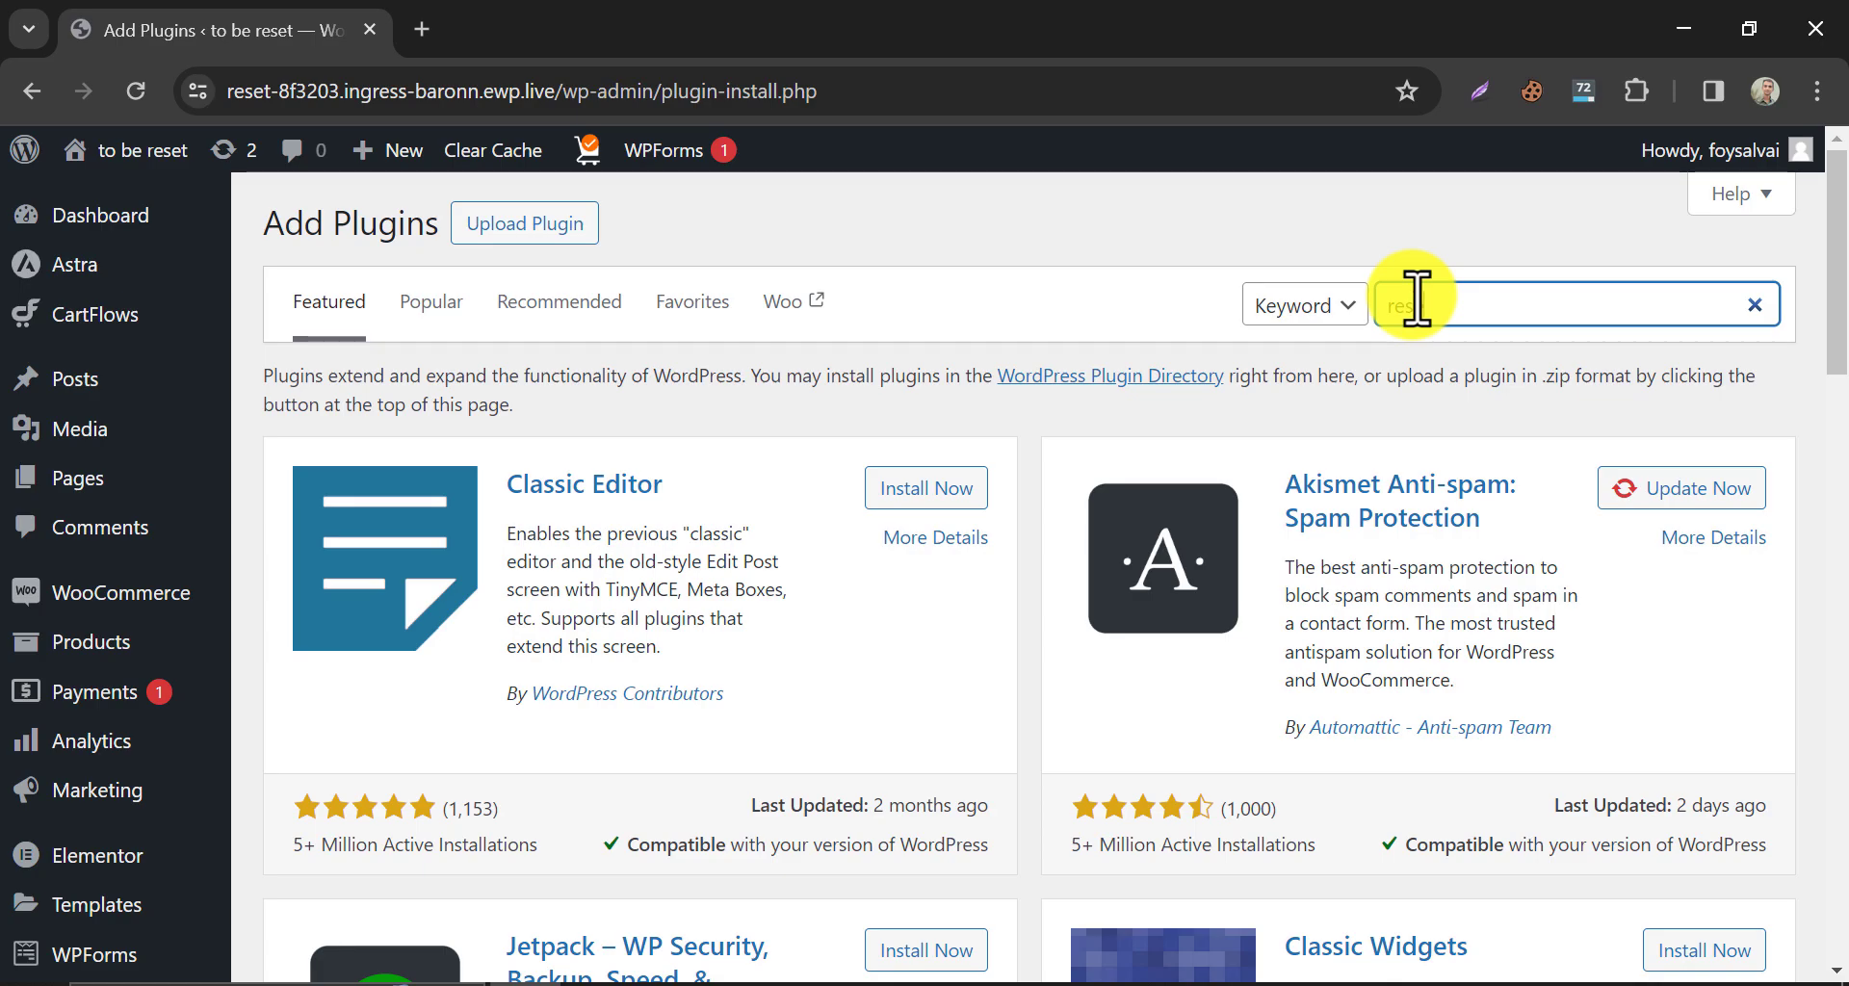
pyautogui.write('et')
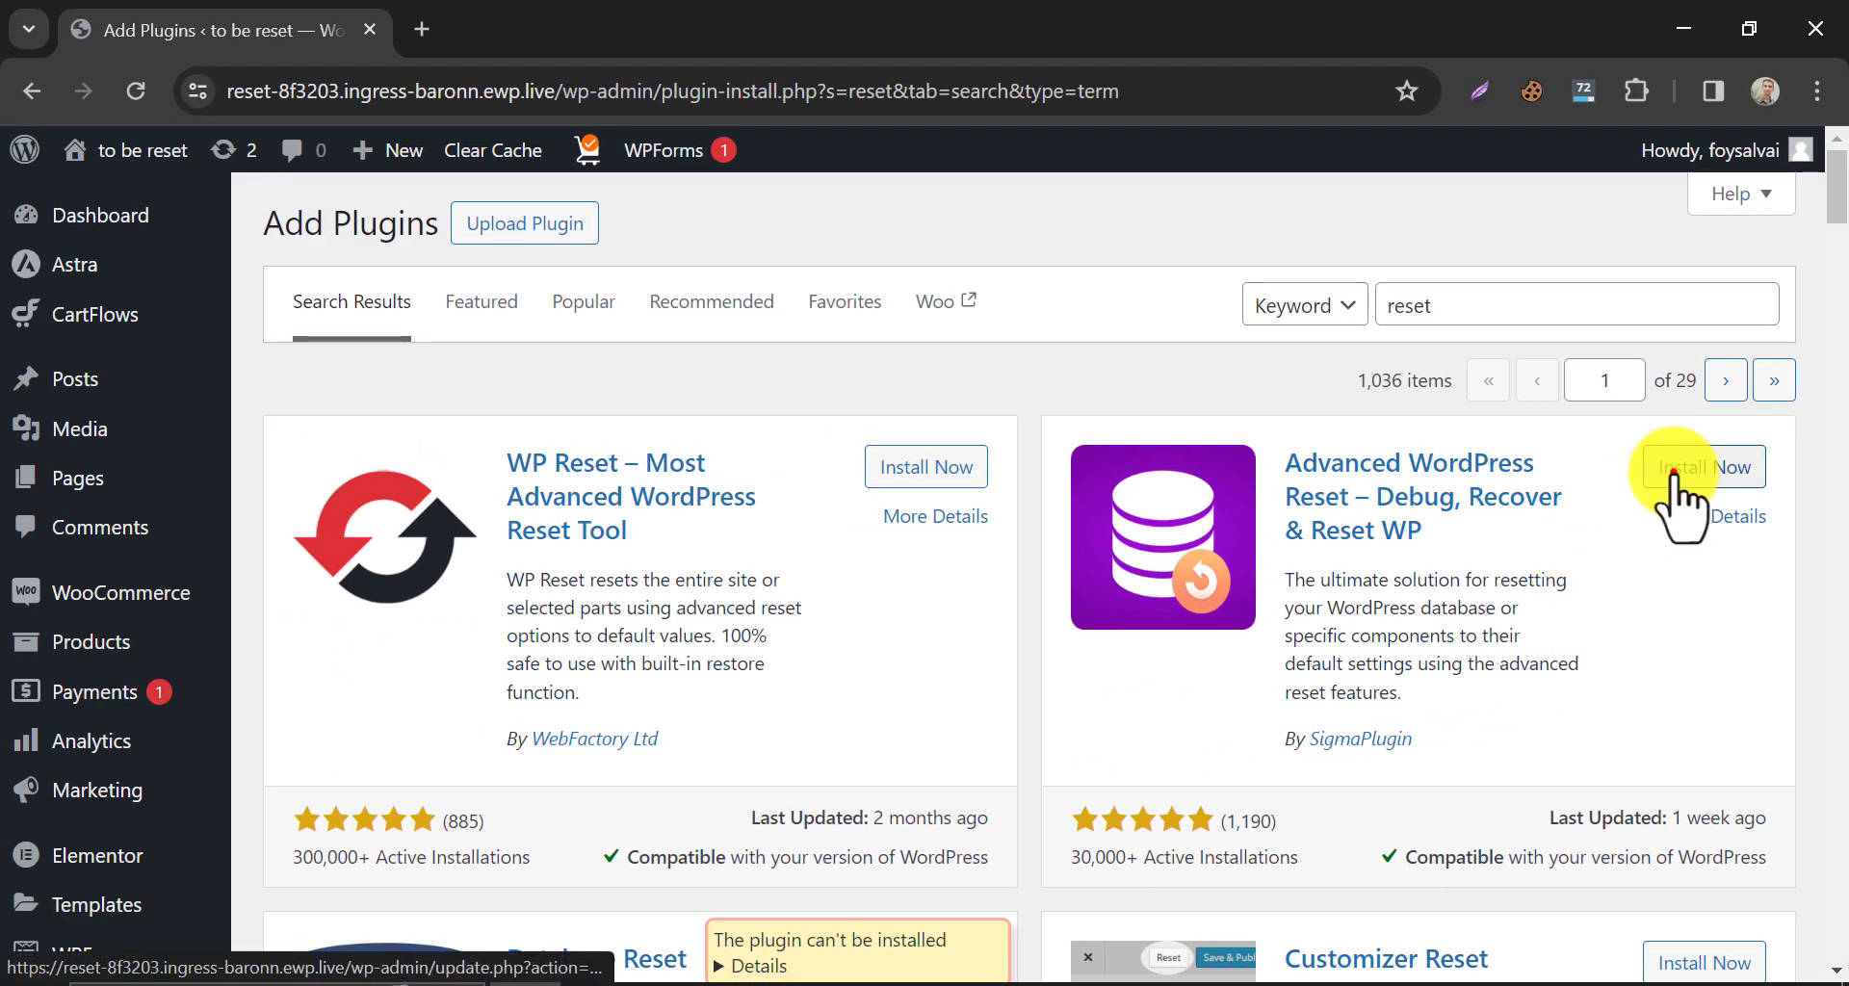
pyautogui.click(1674, 472)
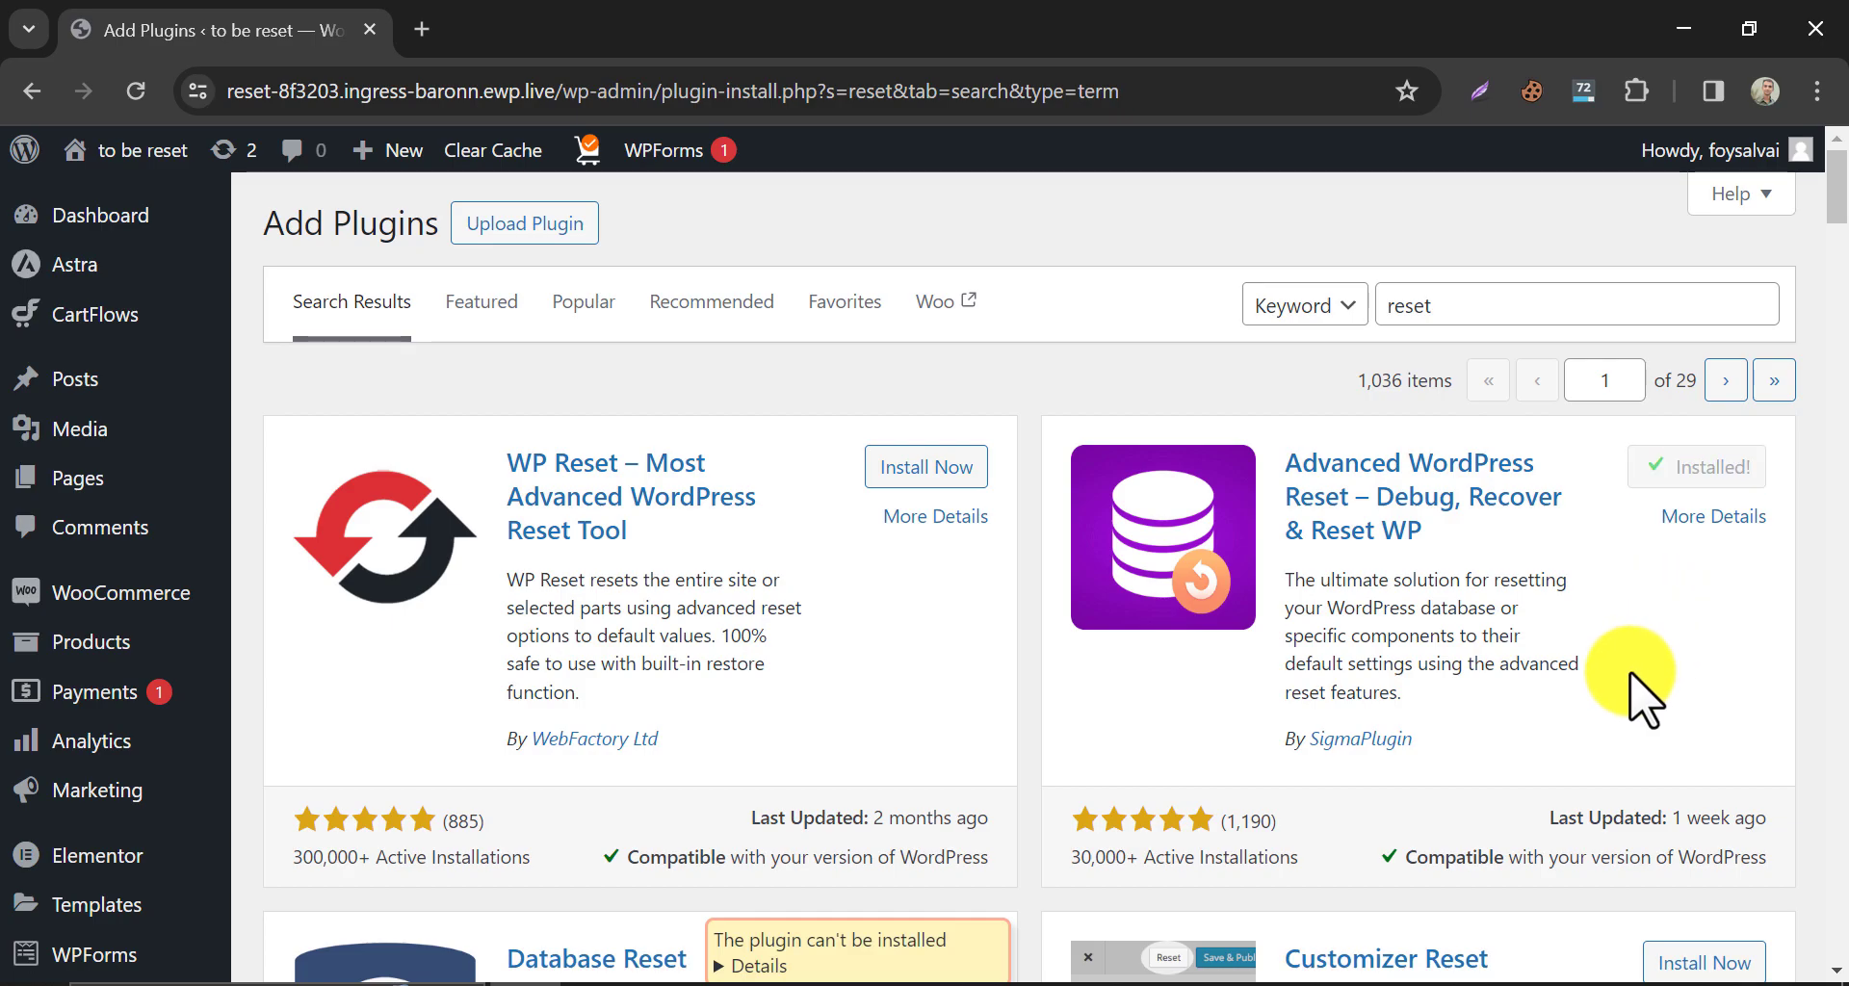
pyautogui.click(1702, 469)
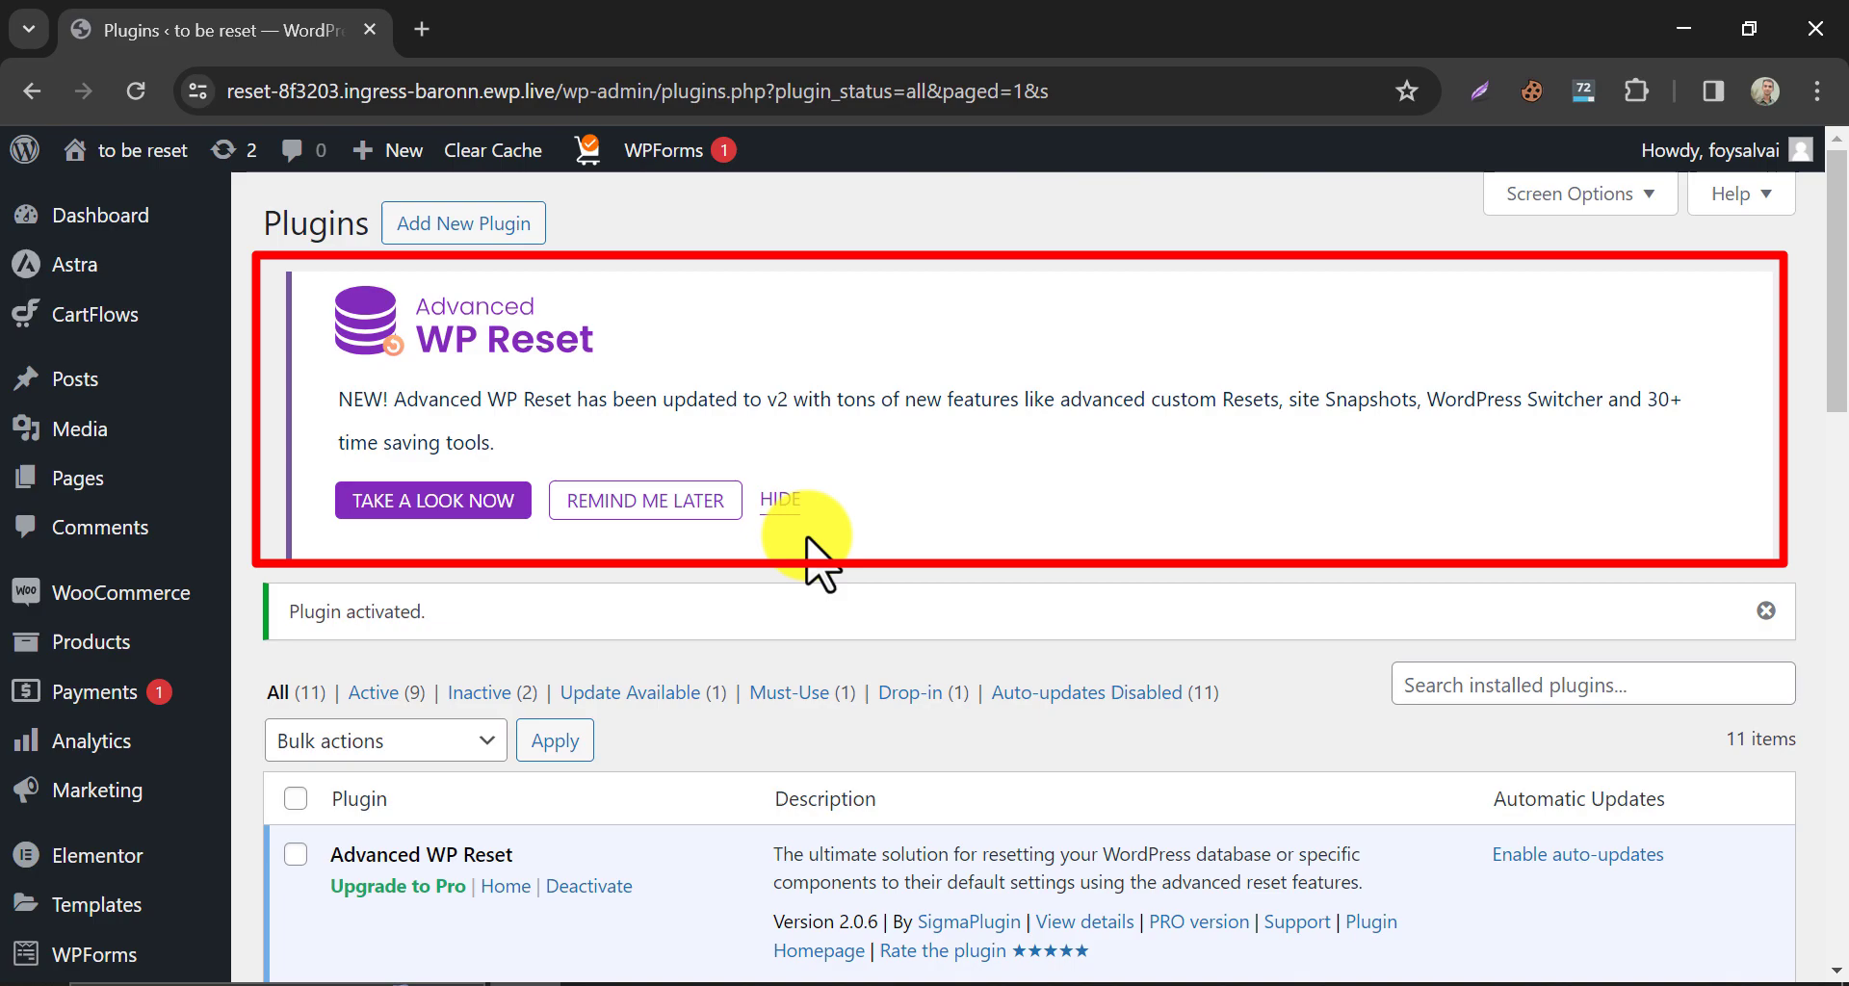
# - Hide the Advanced WP Reset promotional notice on the Plugins page
pyautogui.click(779, 500)
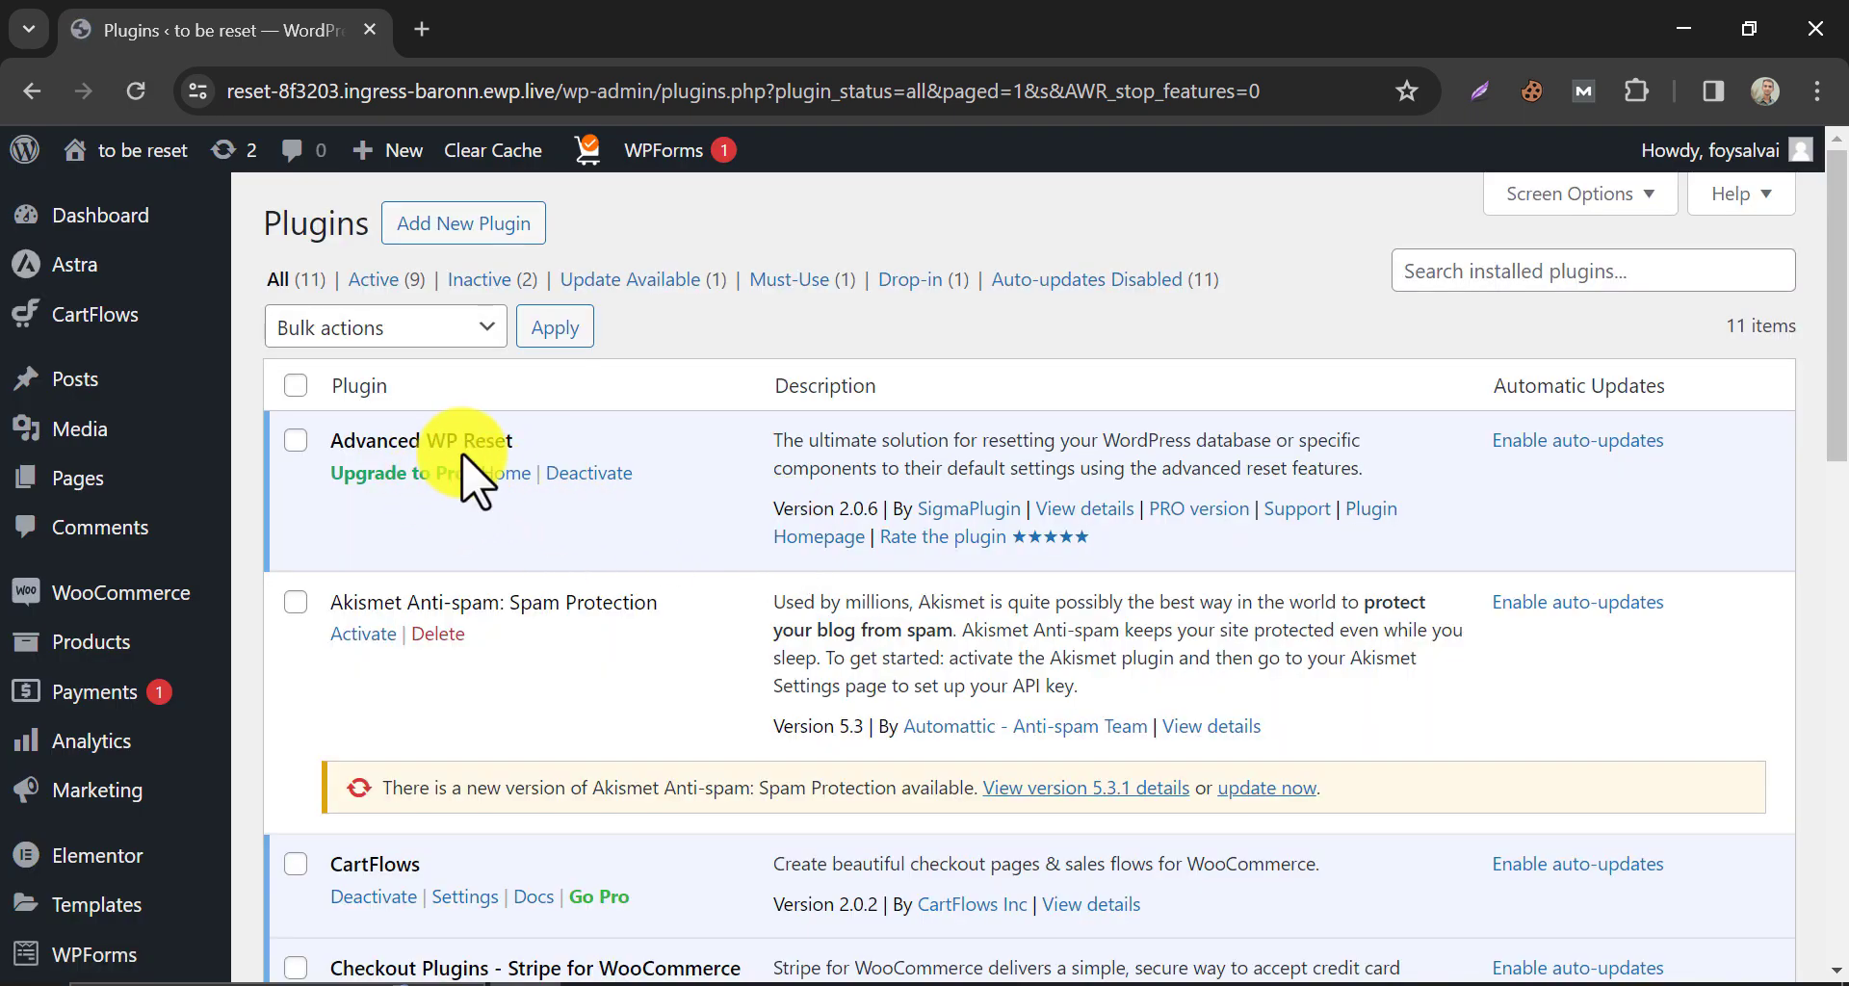
pyautogui.scroll(-5, 463, 477)
# - Open Tools > Advanced WP Reset and review its Site Reset, Nuclear Reset and Custom Reset sections
pyautogui.moveTo(44, 862)
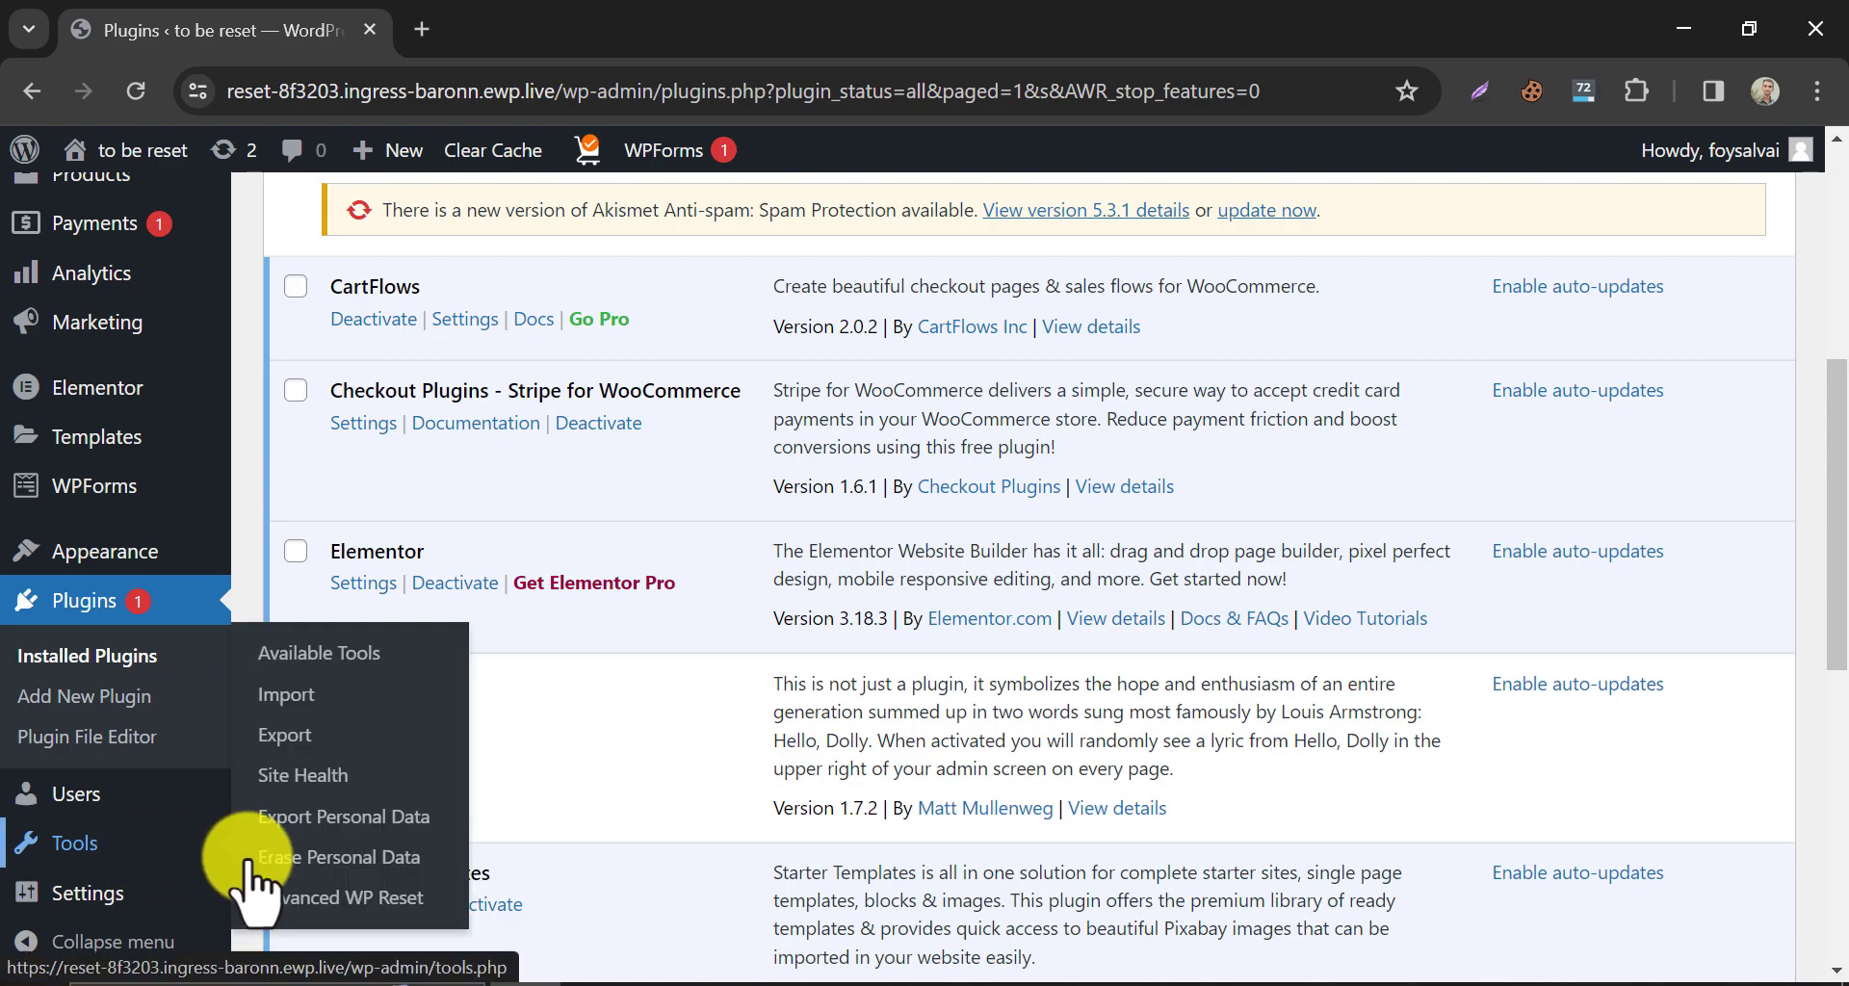
pyautogui.click(364, 893)
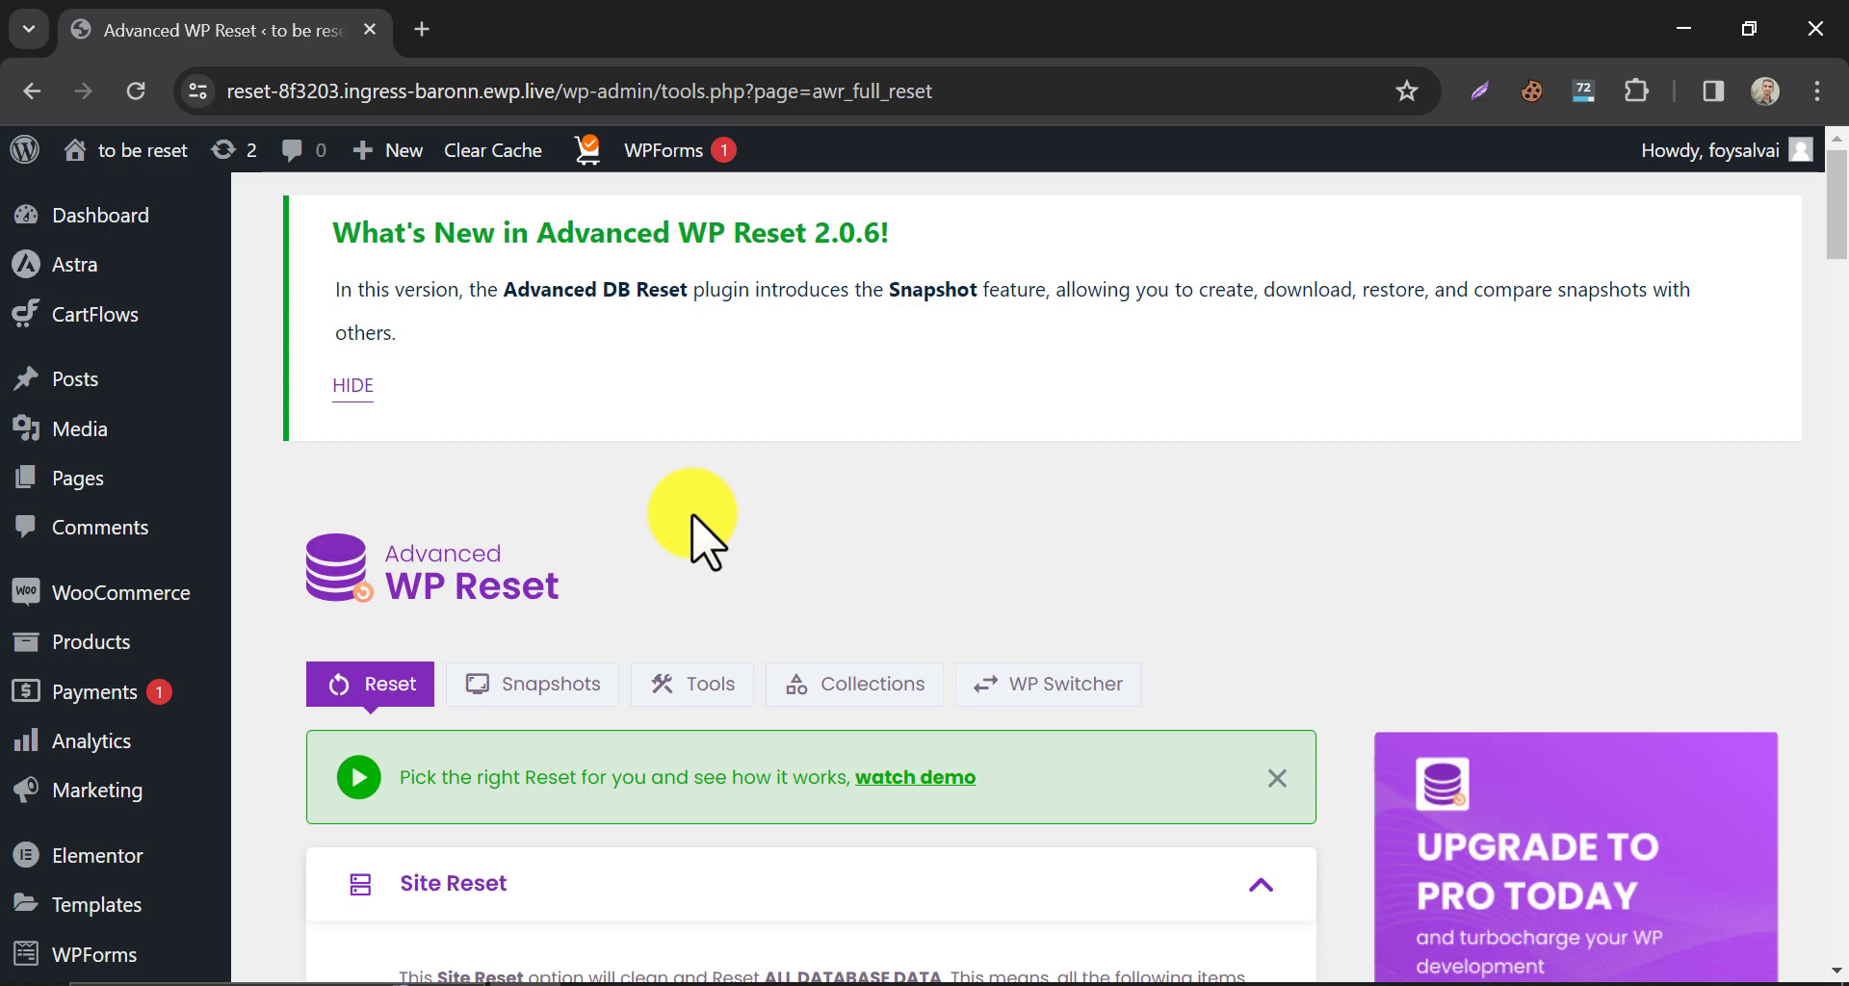
pyautogui.scroll(-3, 703, 539)
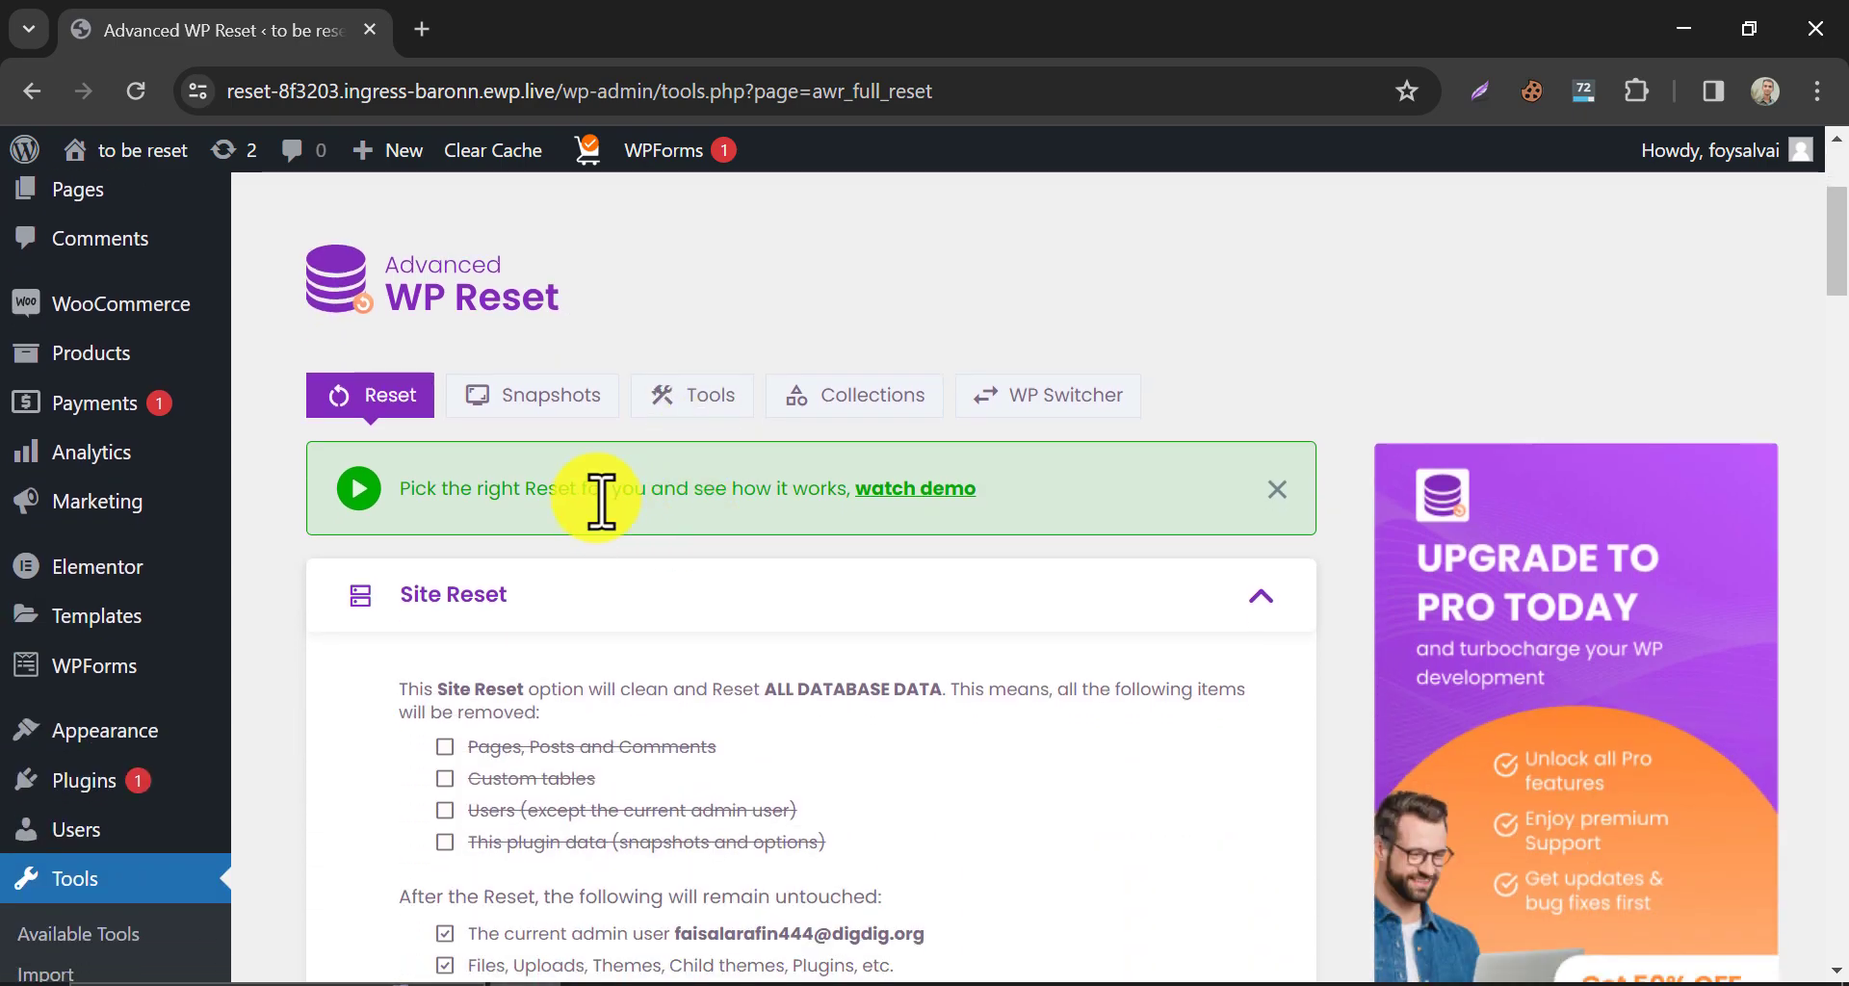
pyautogui.scroll(-3, 599, 494)
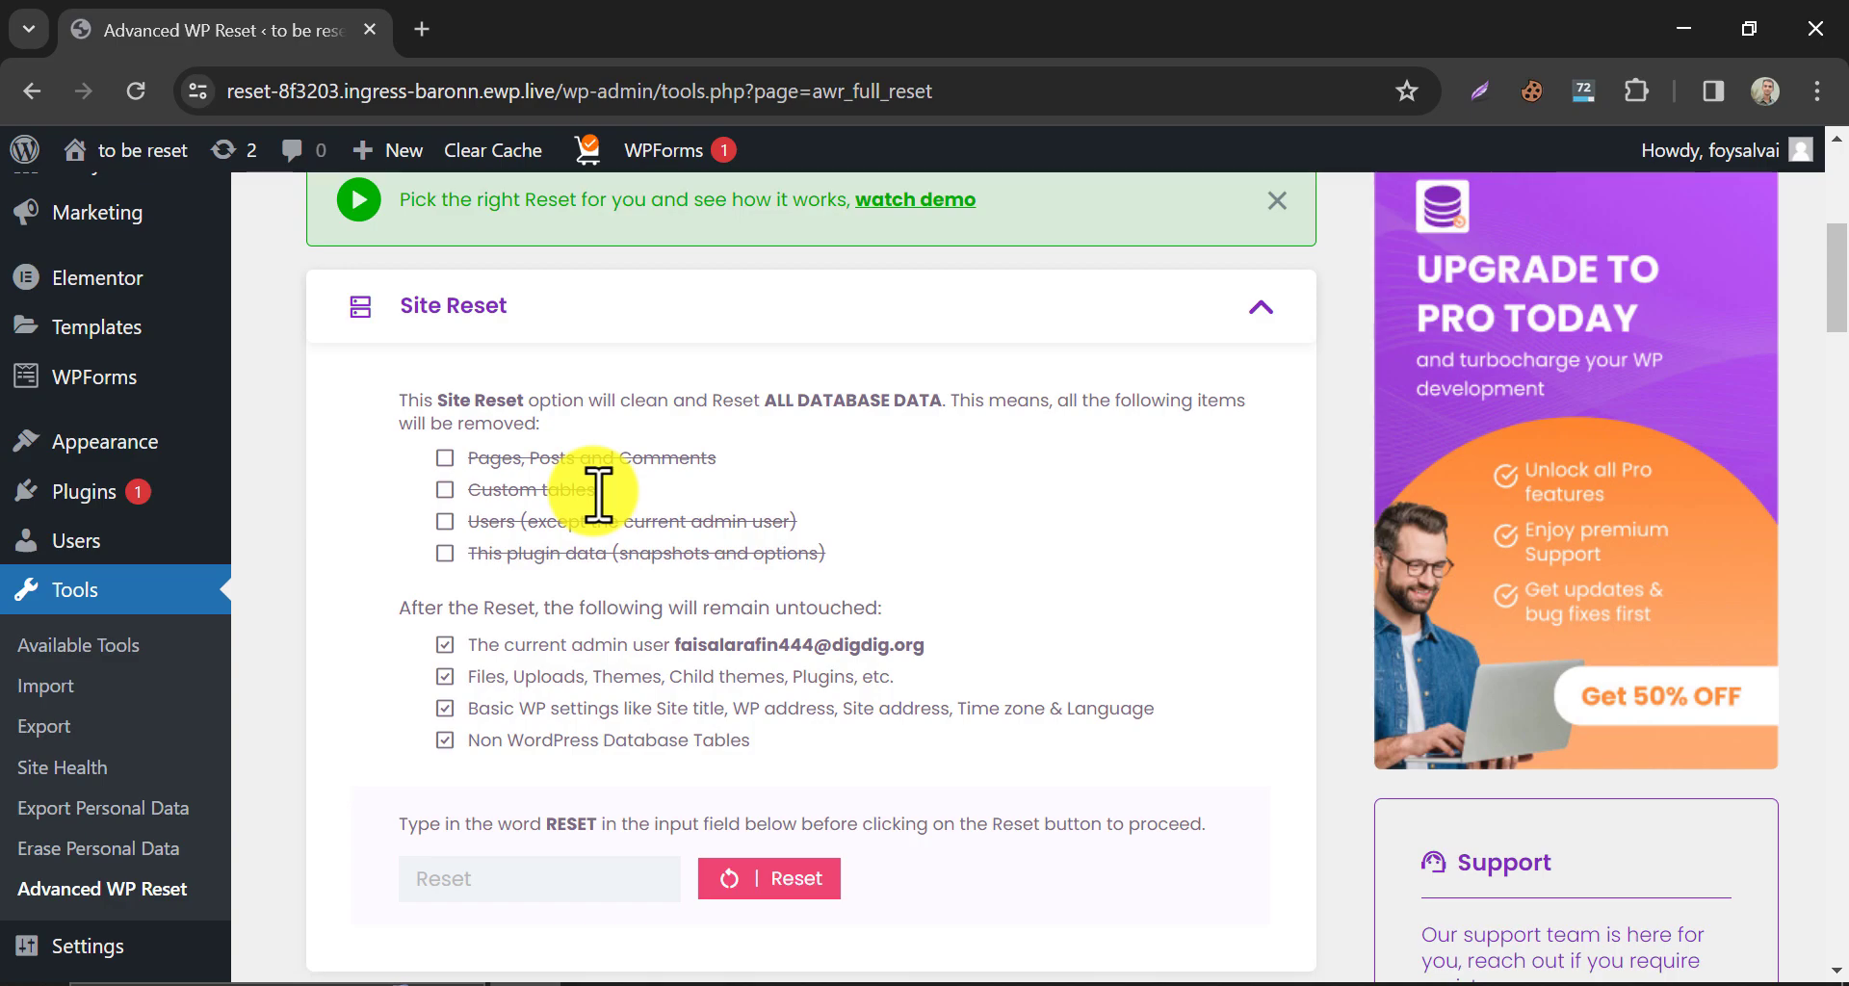
pyautogui.scroll(-8, 495, 548)
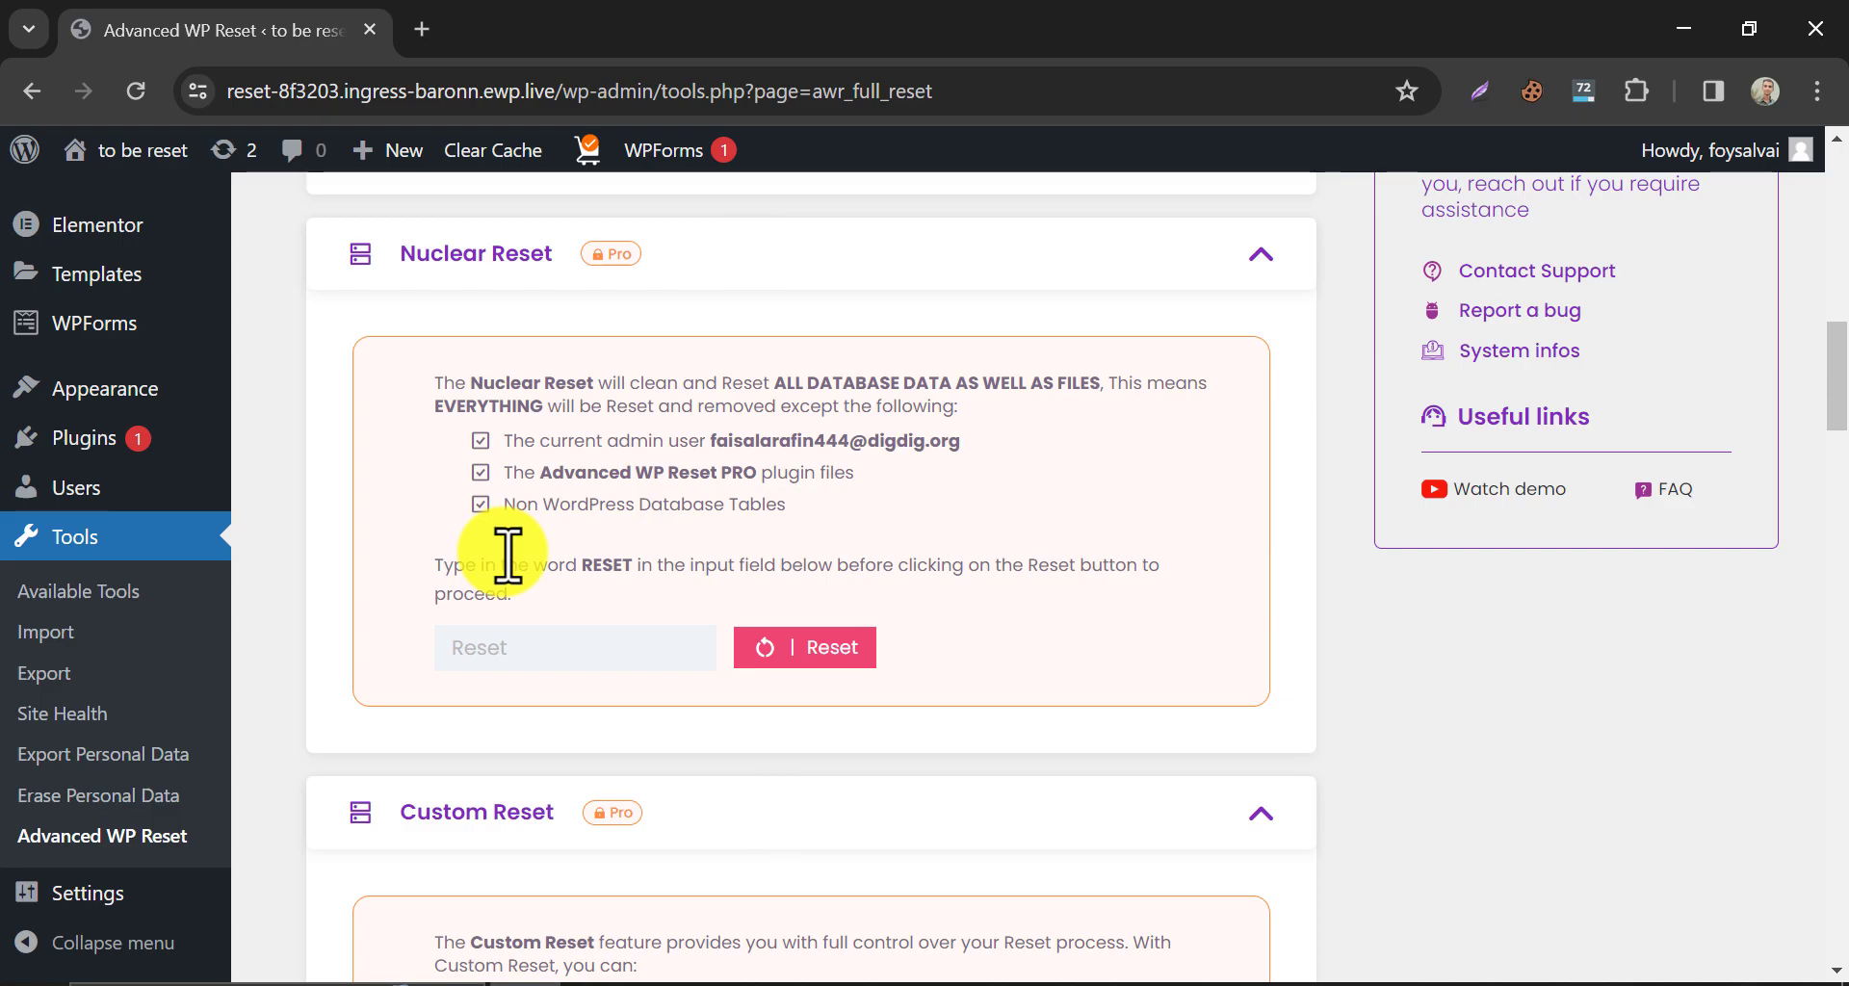
pyautogui.scroll(8, 507, 556)
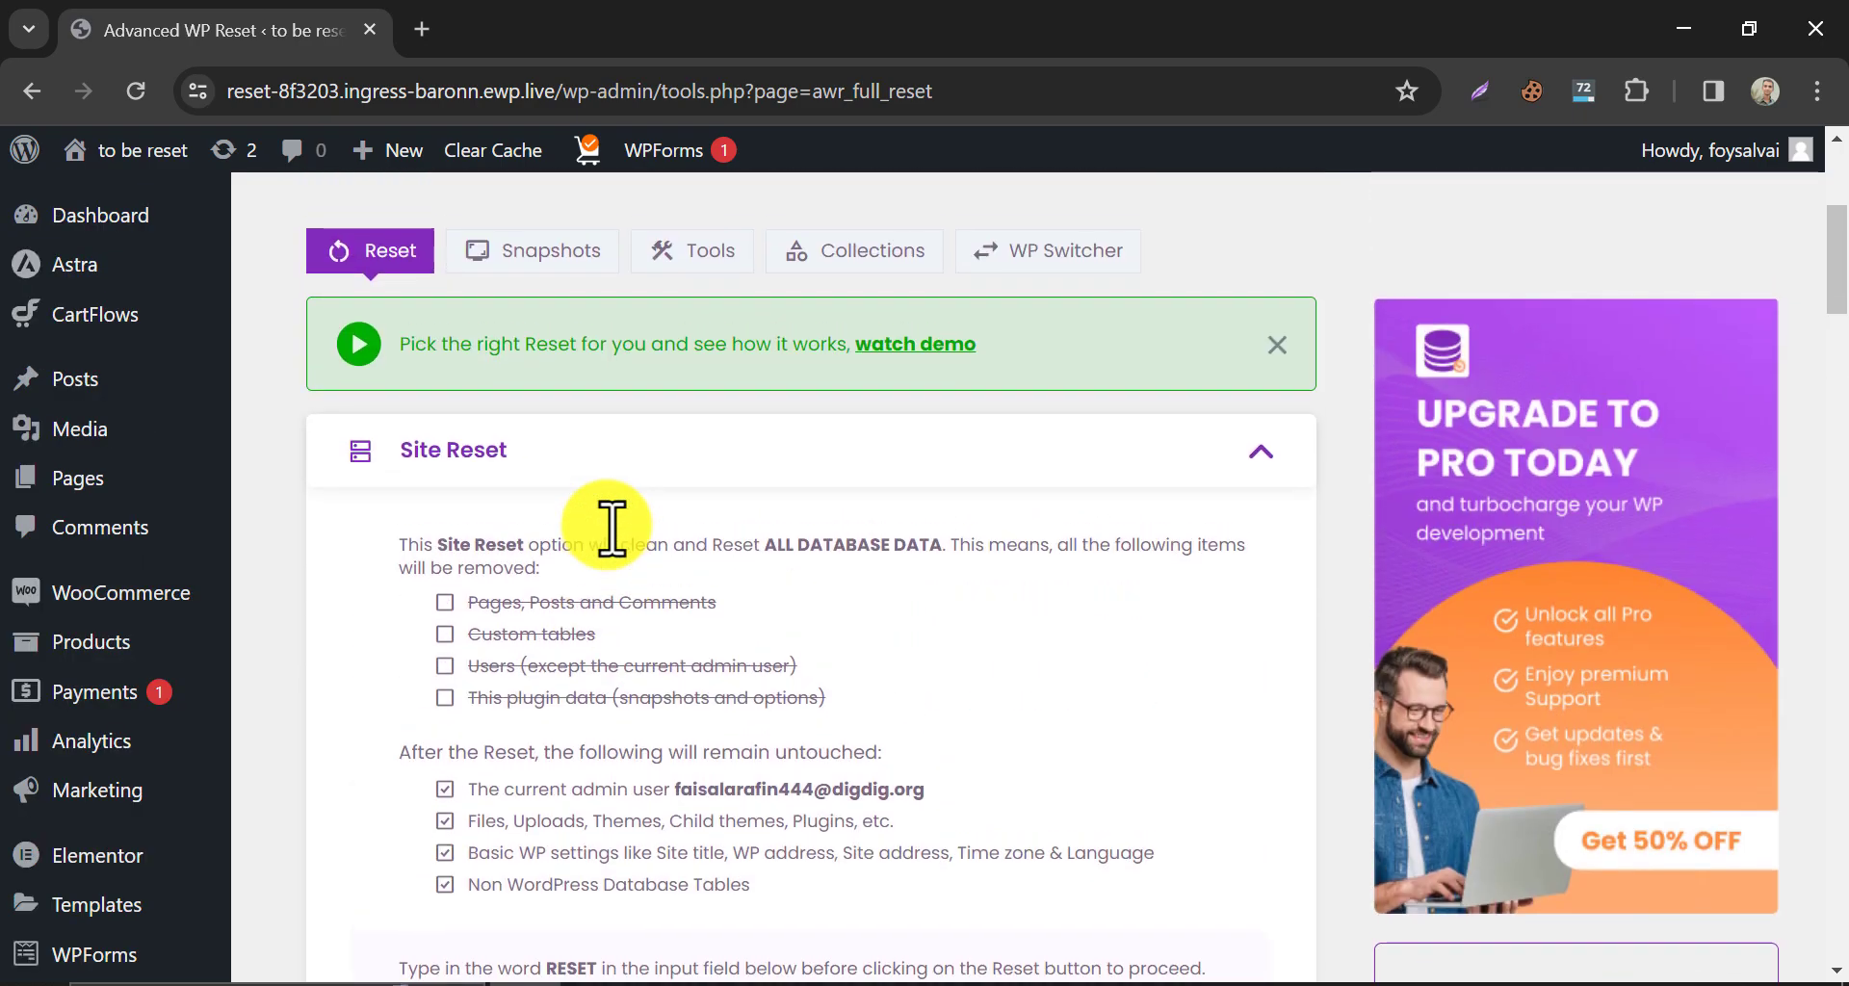
pyautogui.scroll(-5, 433, 472)
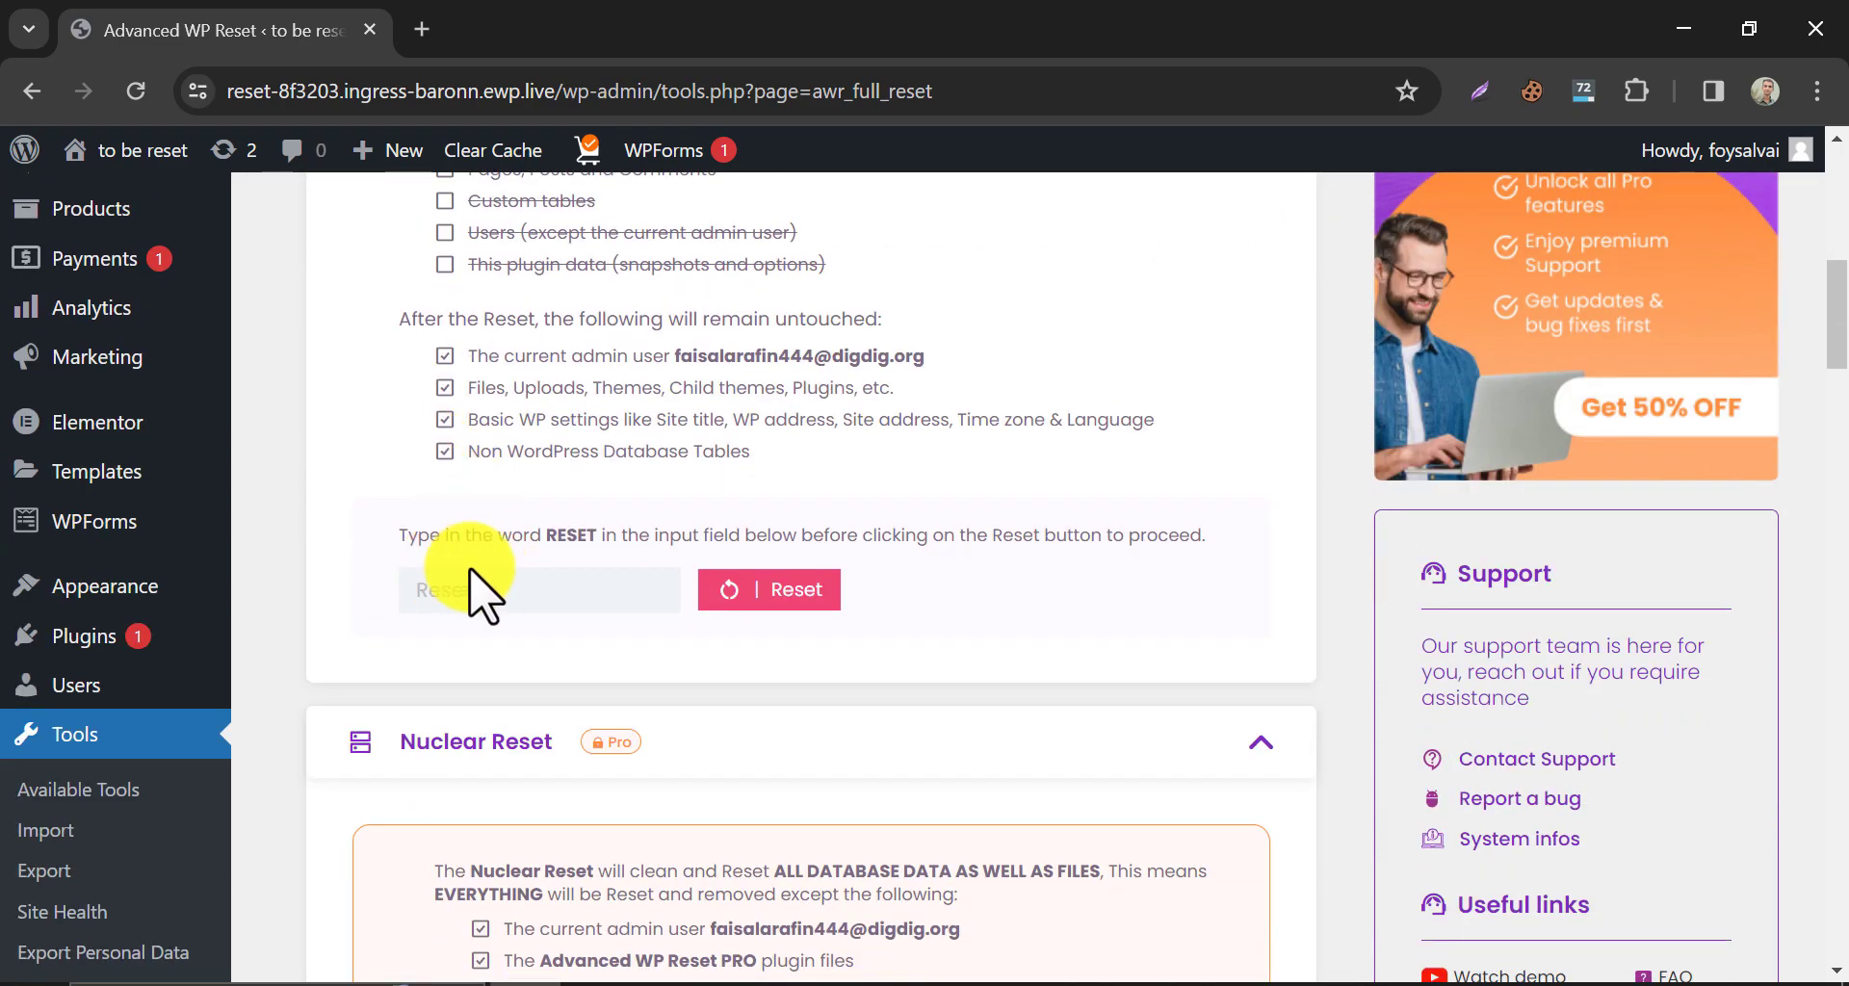
# - Enter RESET as confirmation and run Site Reset, which fails because Elementor is active
pyautogui.click(472, 578)
pyautogui.click(550, 658)
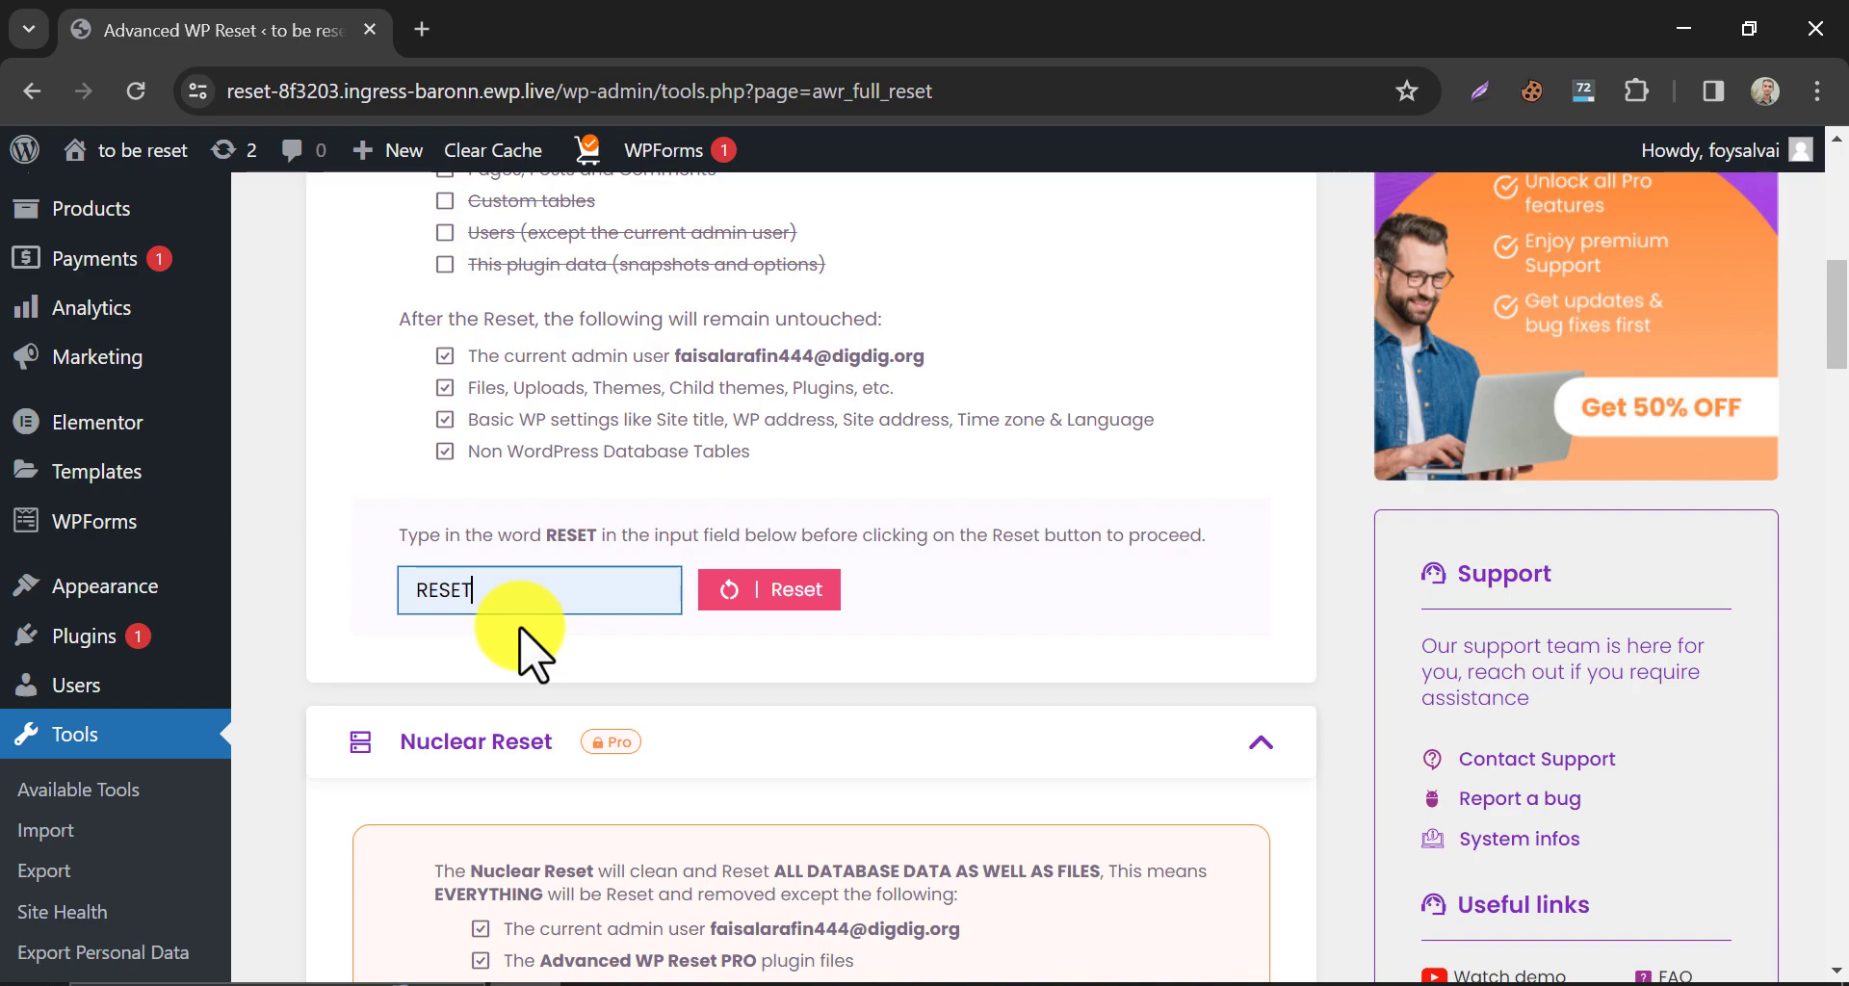
pyautogui.click(749, 592)
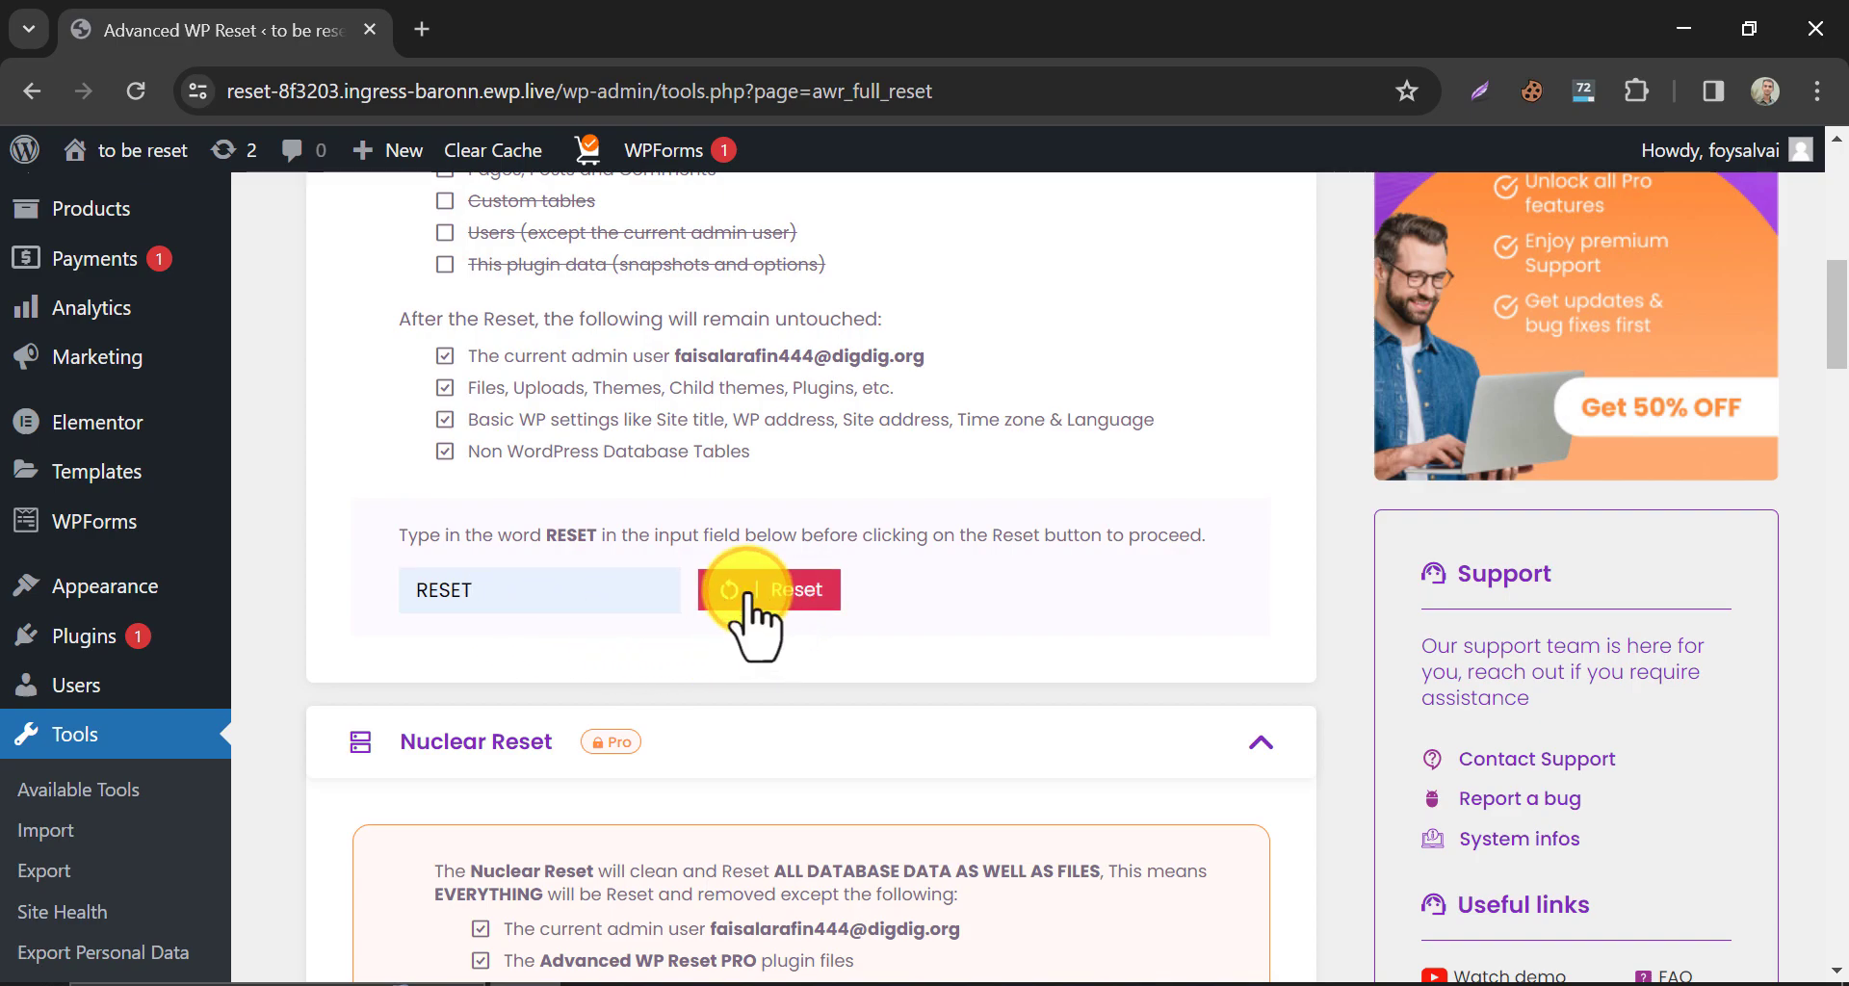
pyautogui.click(724, 695)
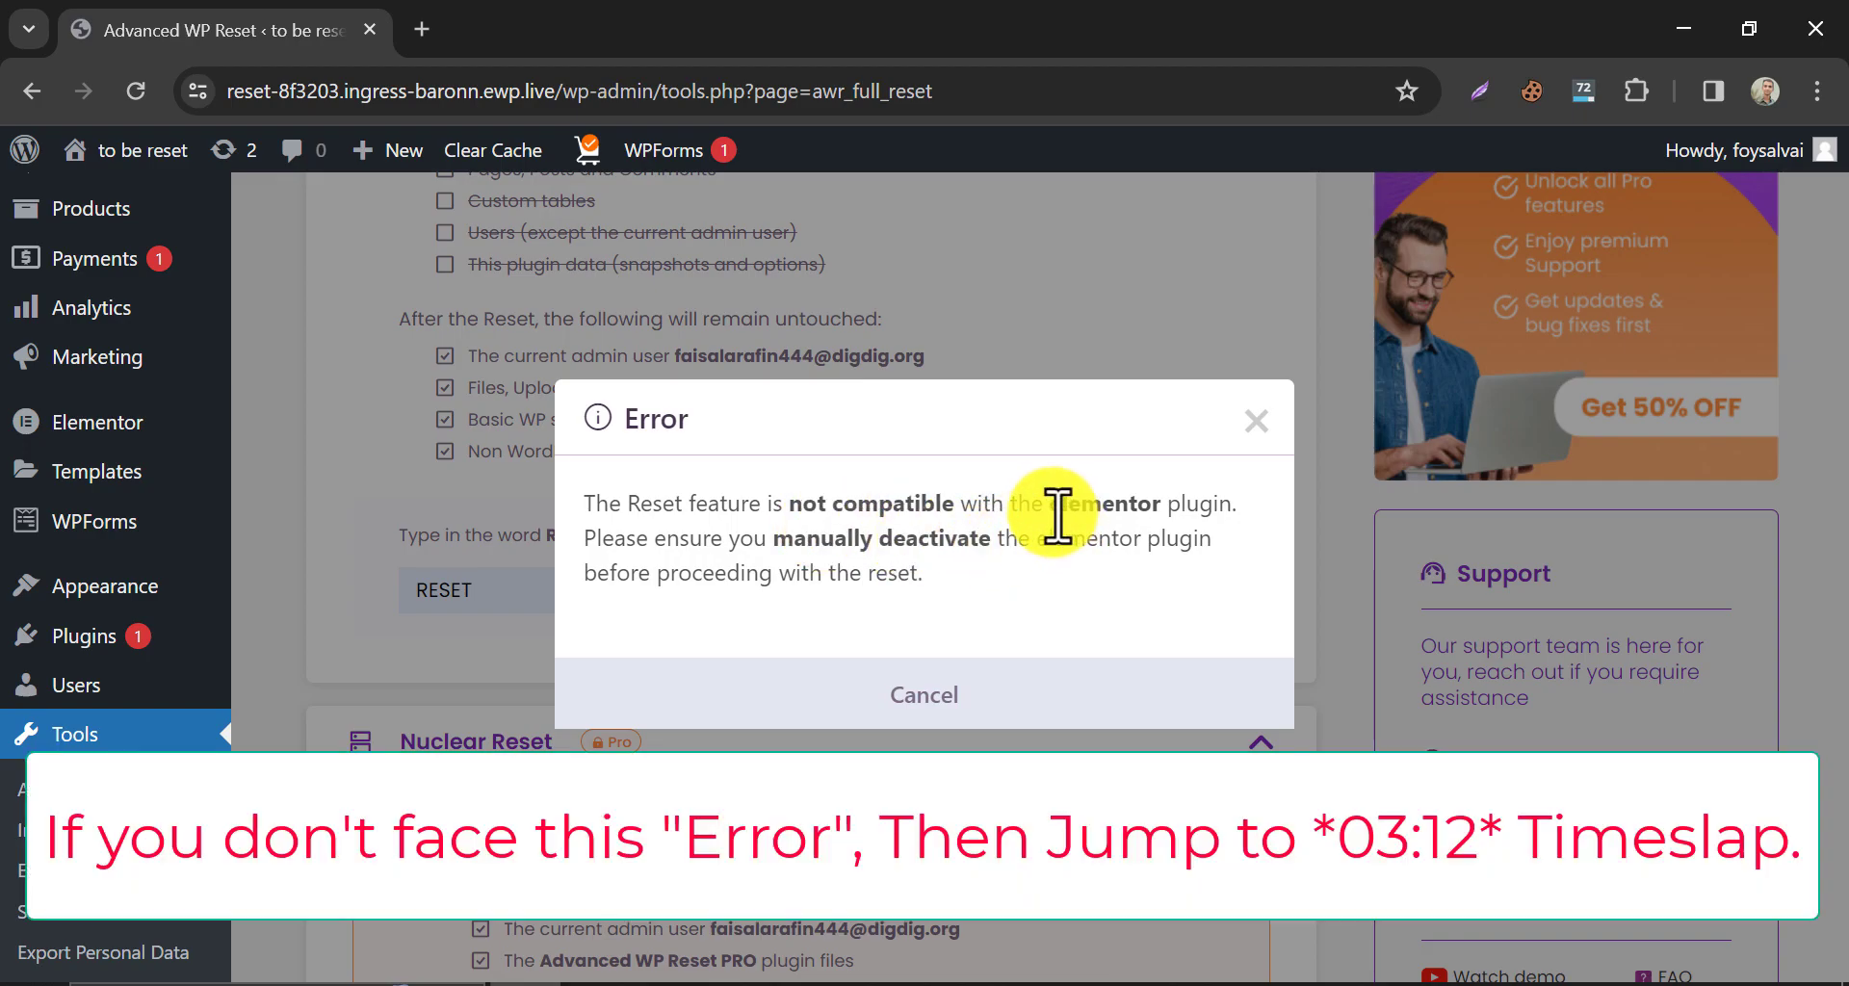
# - Close the Elementor incompatibility error and open the installed plugins list in a new tab
pyautogui.click(909, 694)
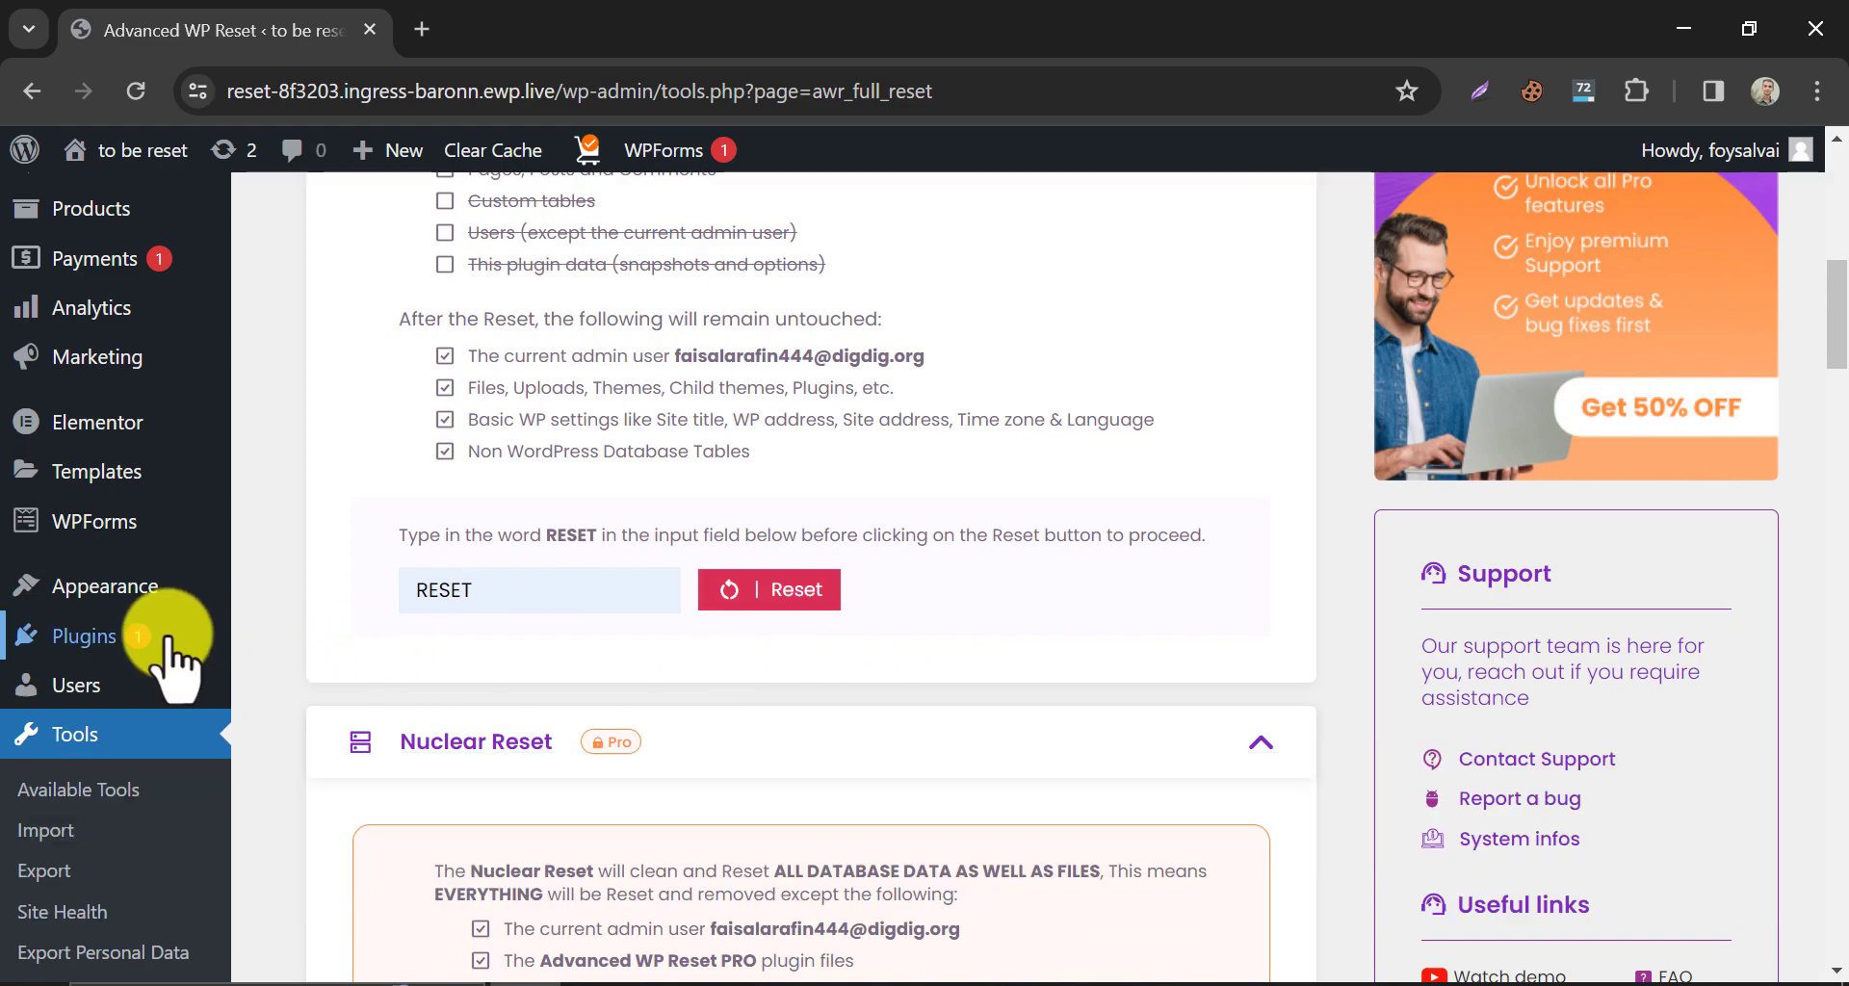
pyautogui.moveTo(144, 637)
pyautogui.rightClick(289, 665)
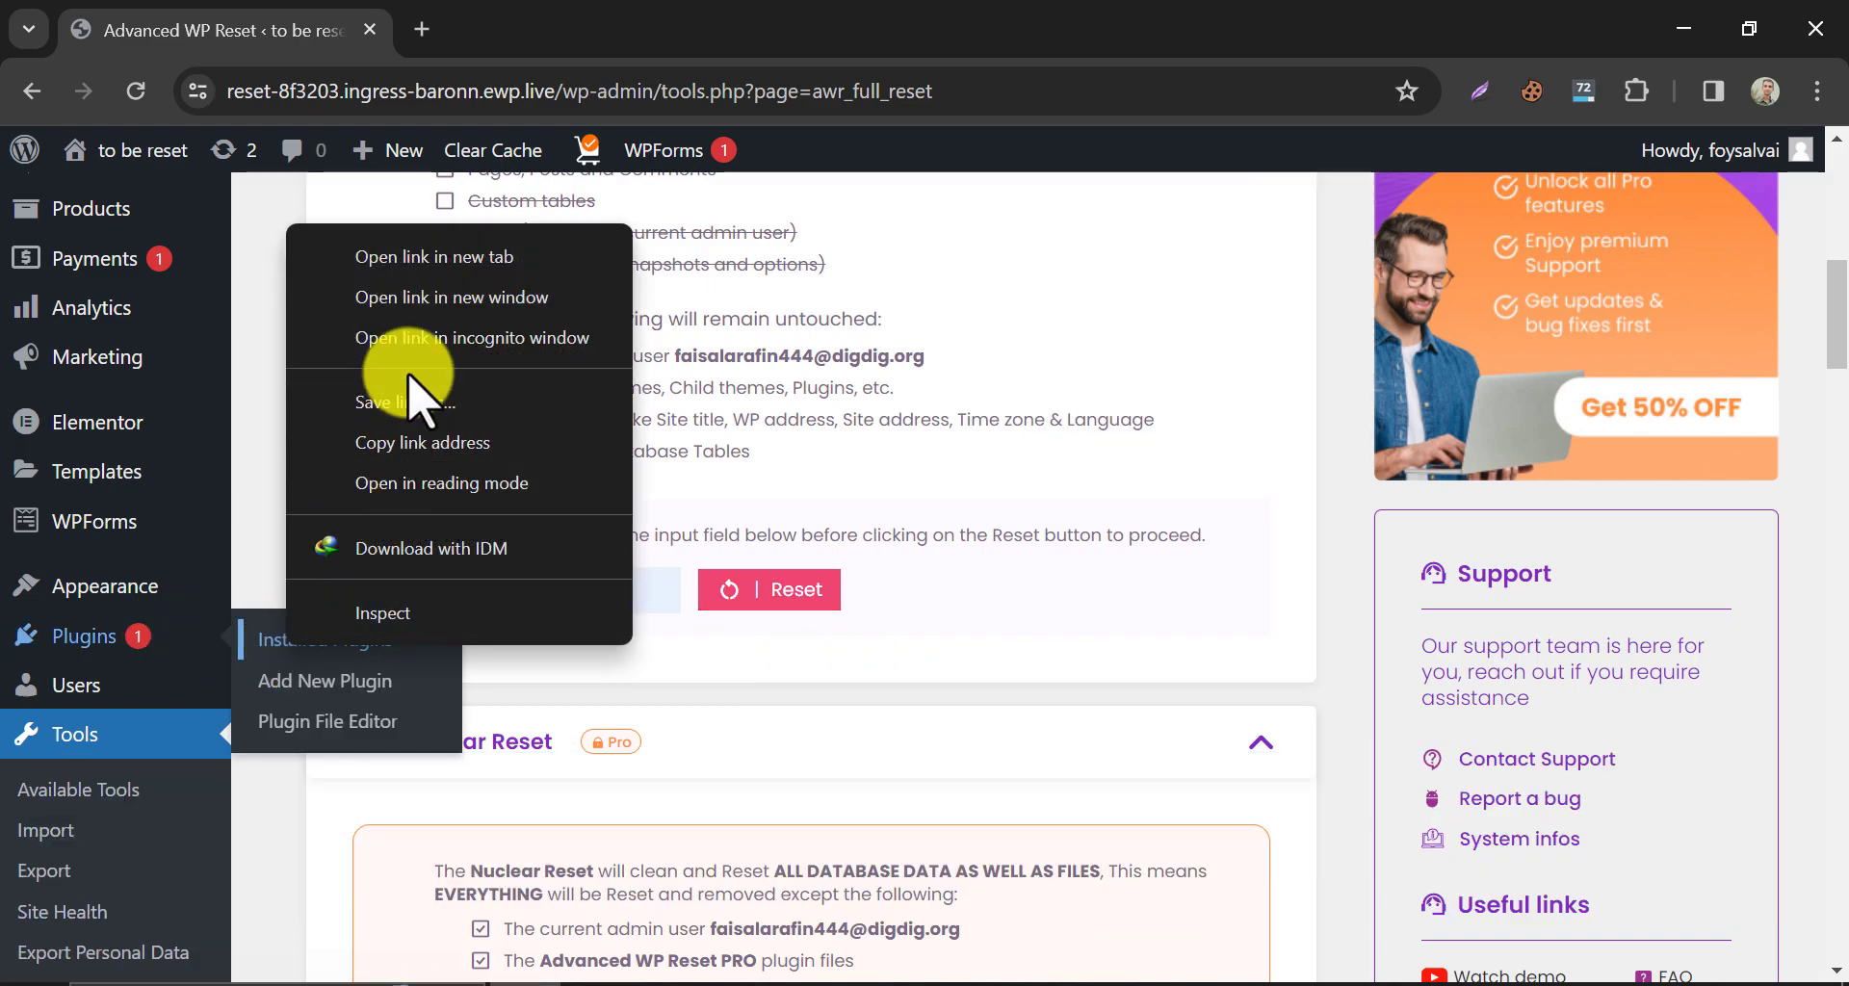
pyautogui.click(441, 252)
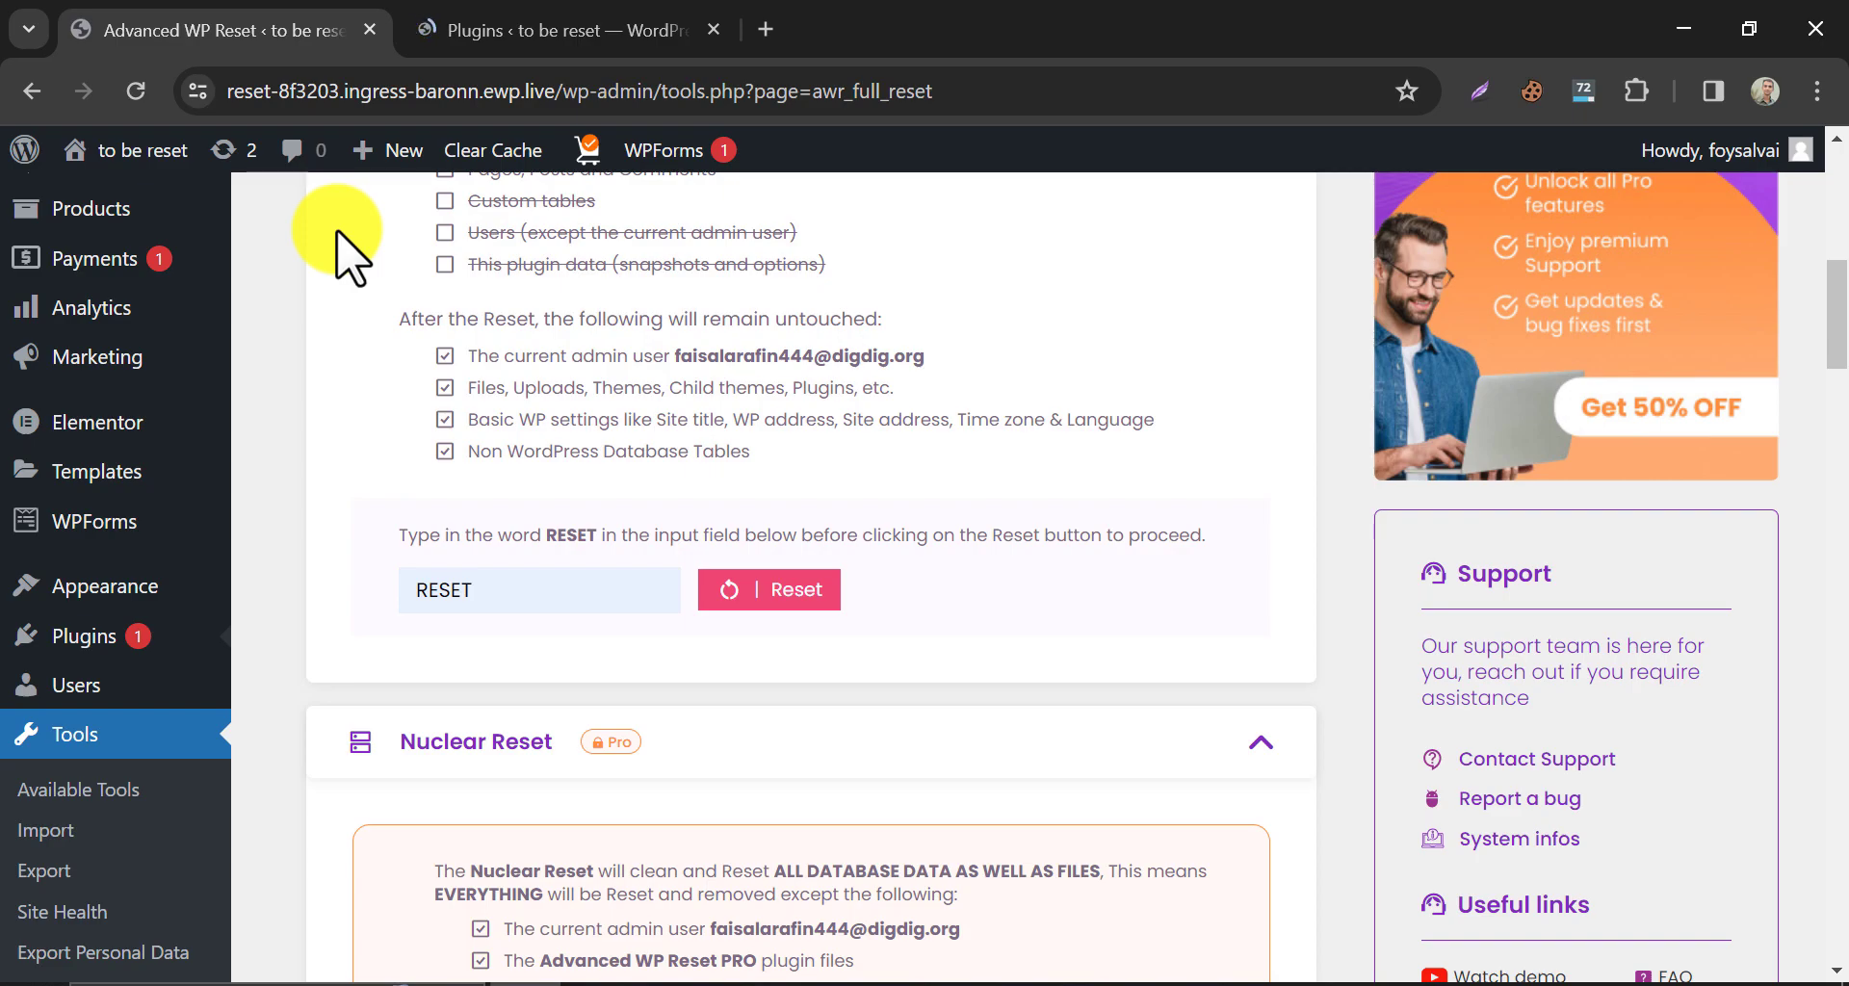
# - Deactivate the Elementor plugin, skipping the feedback survey
pyautogui.click(536, 30)
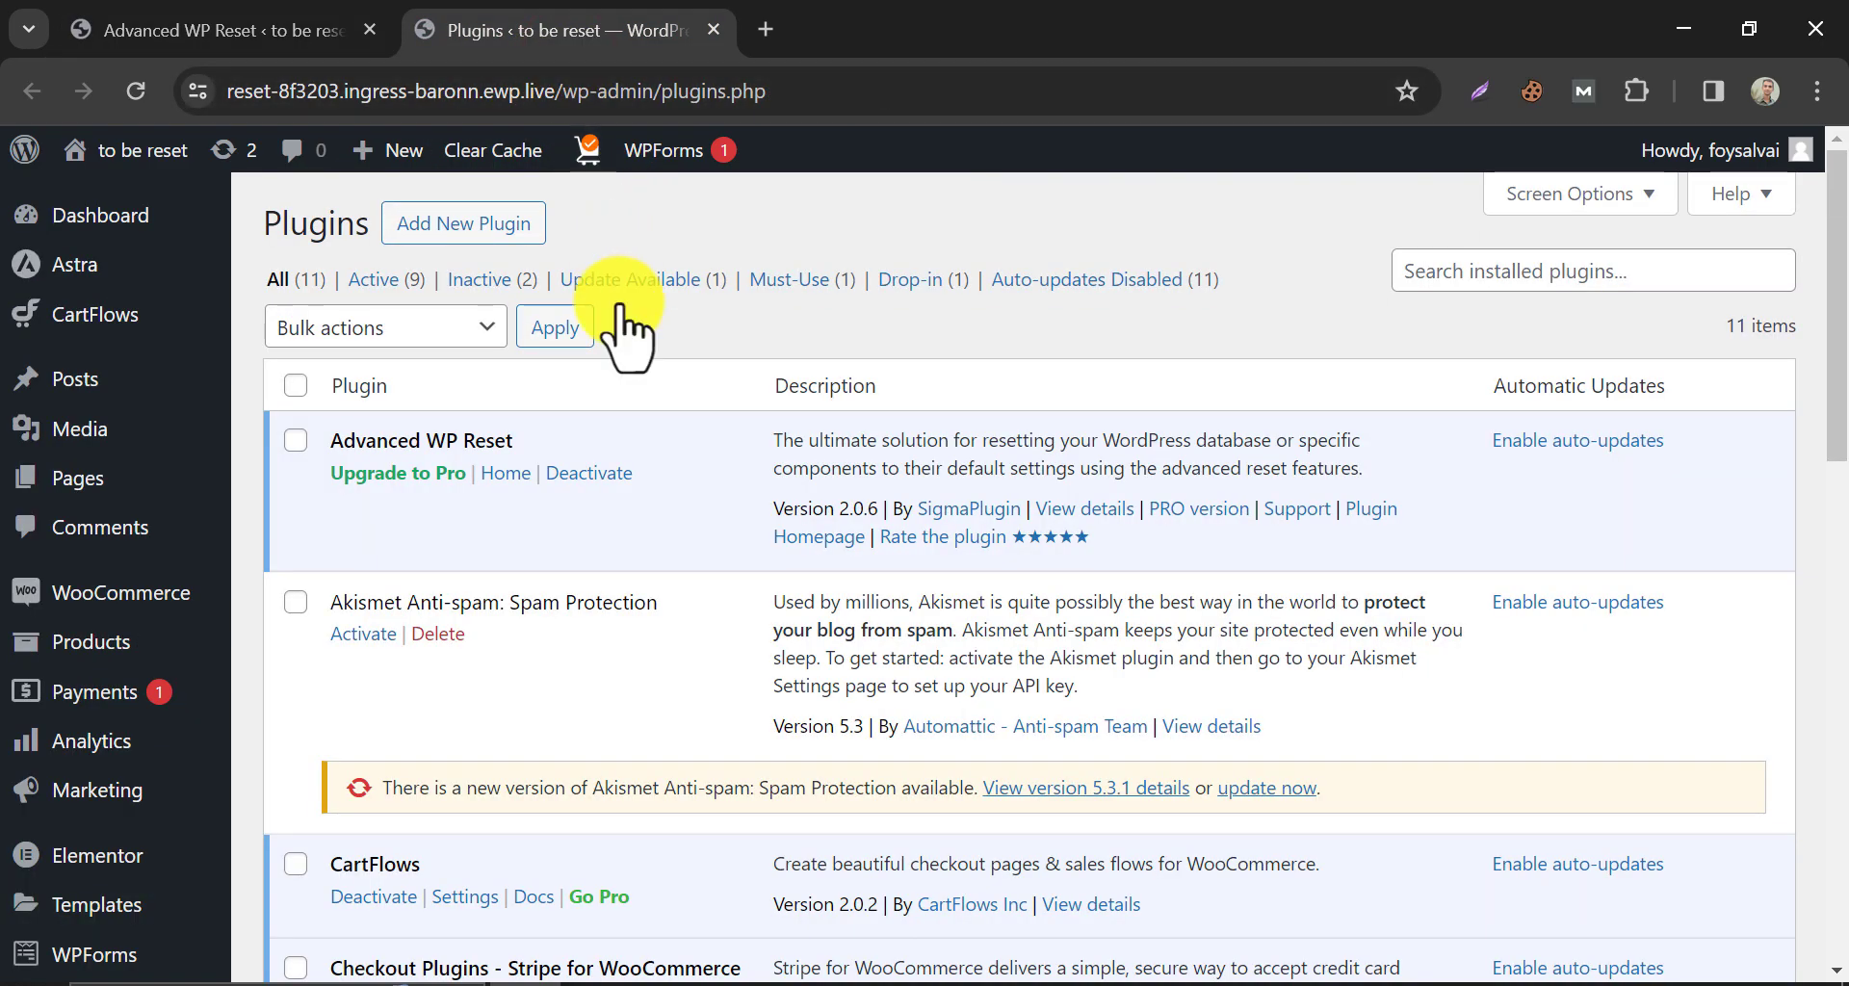
pyautogui.scroll(-7, 616, 405)
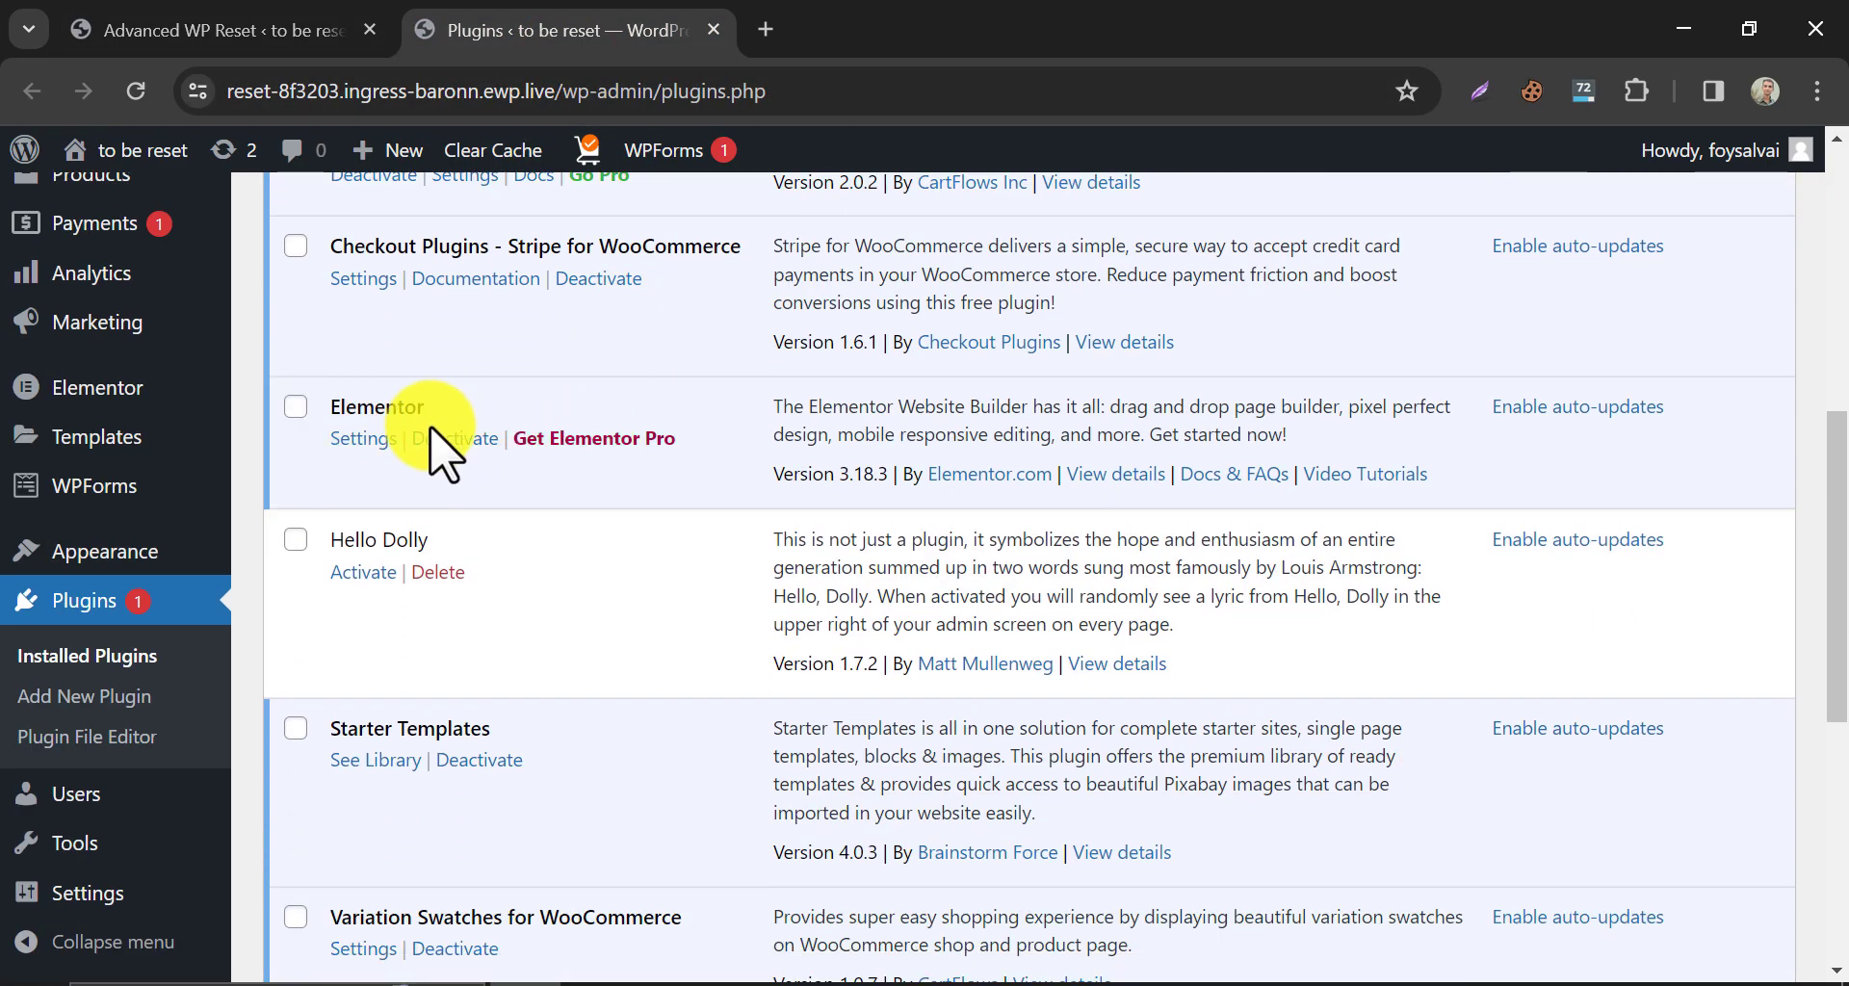
pyautogui.click(435, 443)
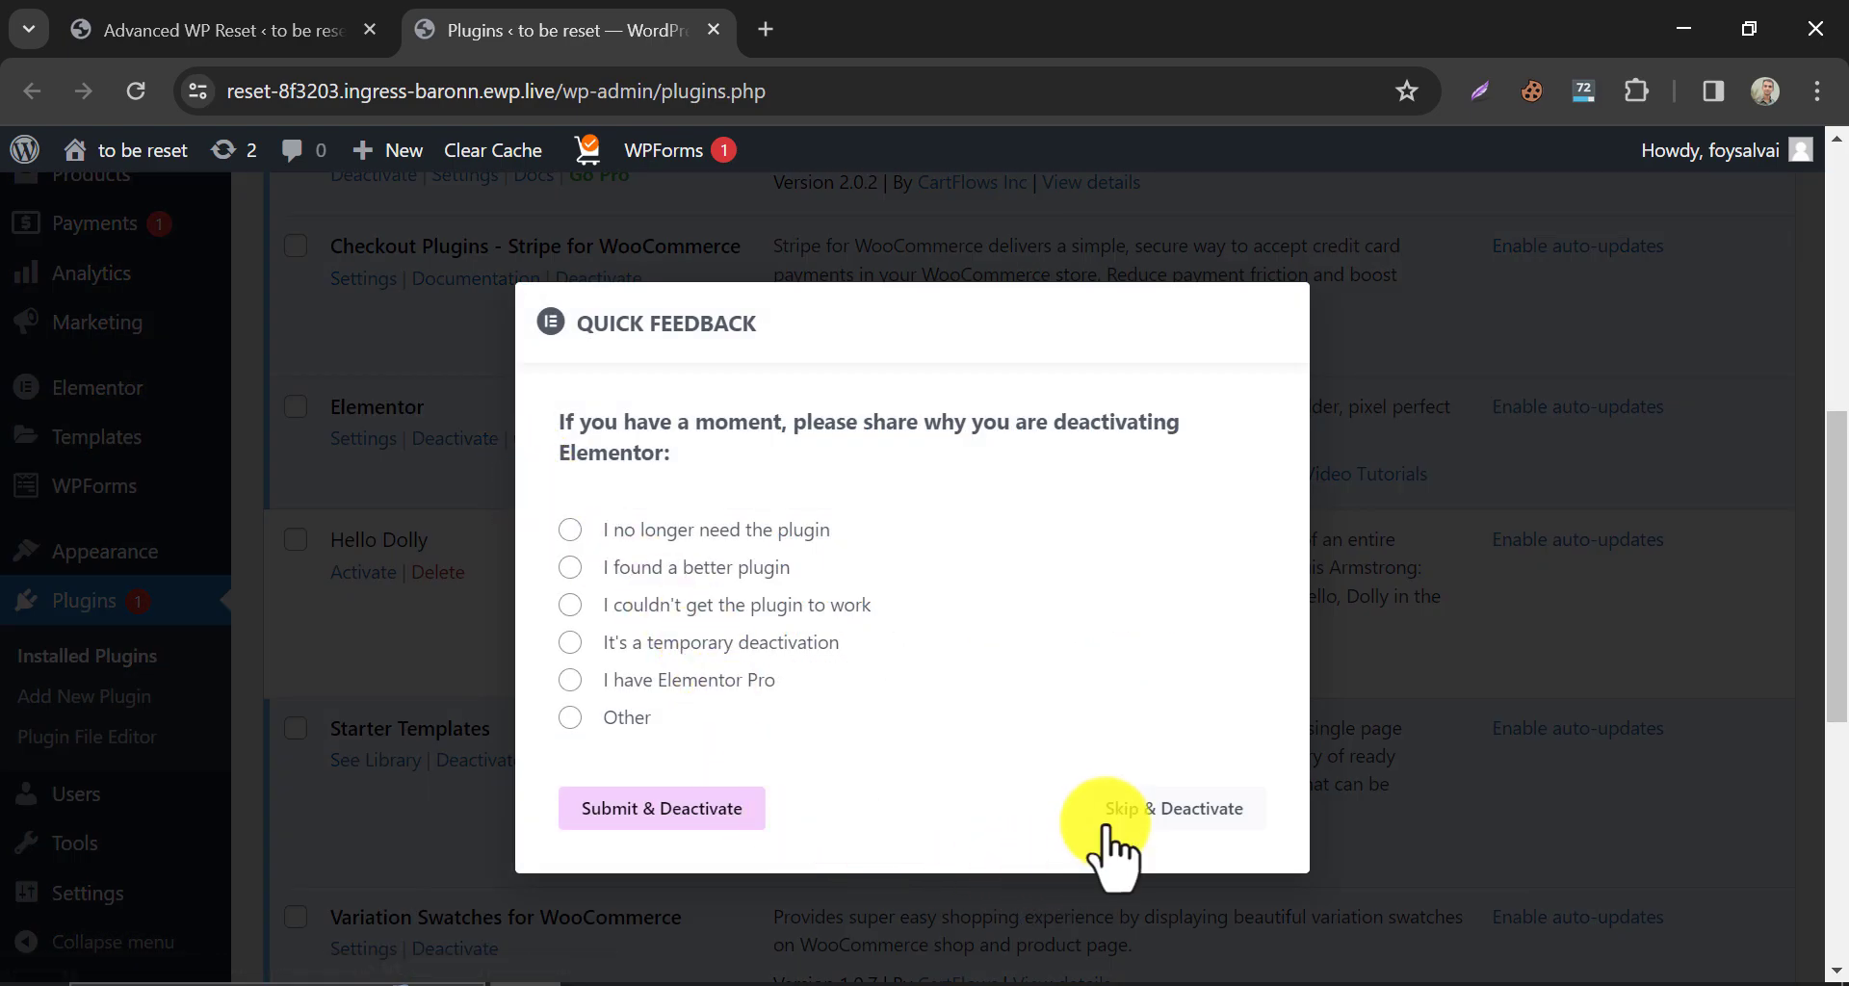
pyautogui.click(1112, 828)
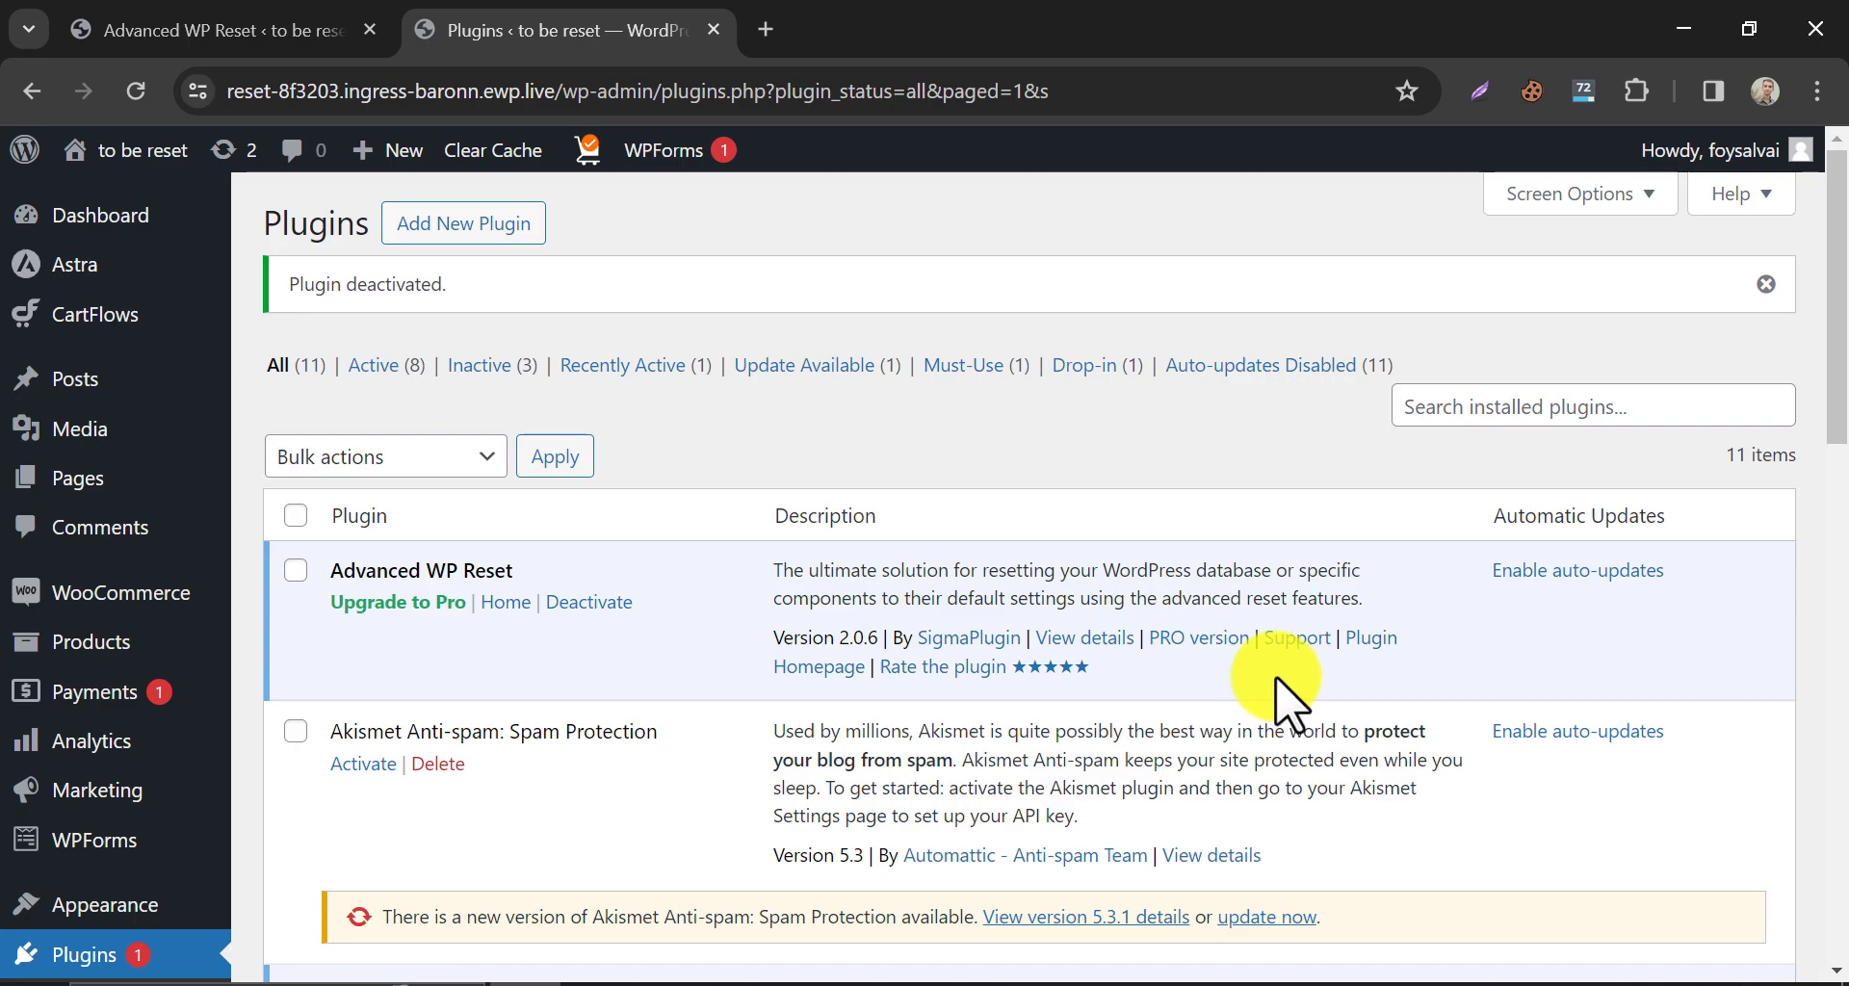
# - Back on the Advanced WP Reset page, run Site Reset and confirm with RESET NOW
pyautogui.click(337, 26)
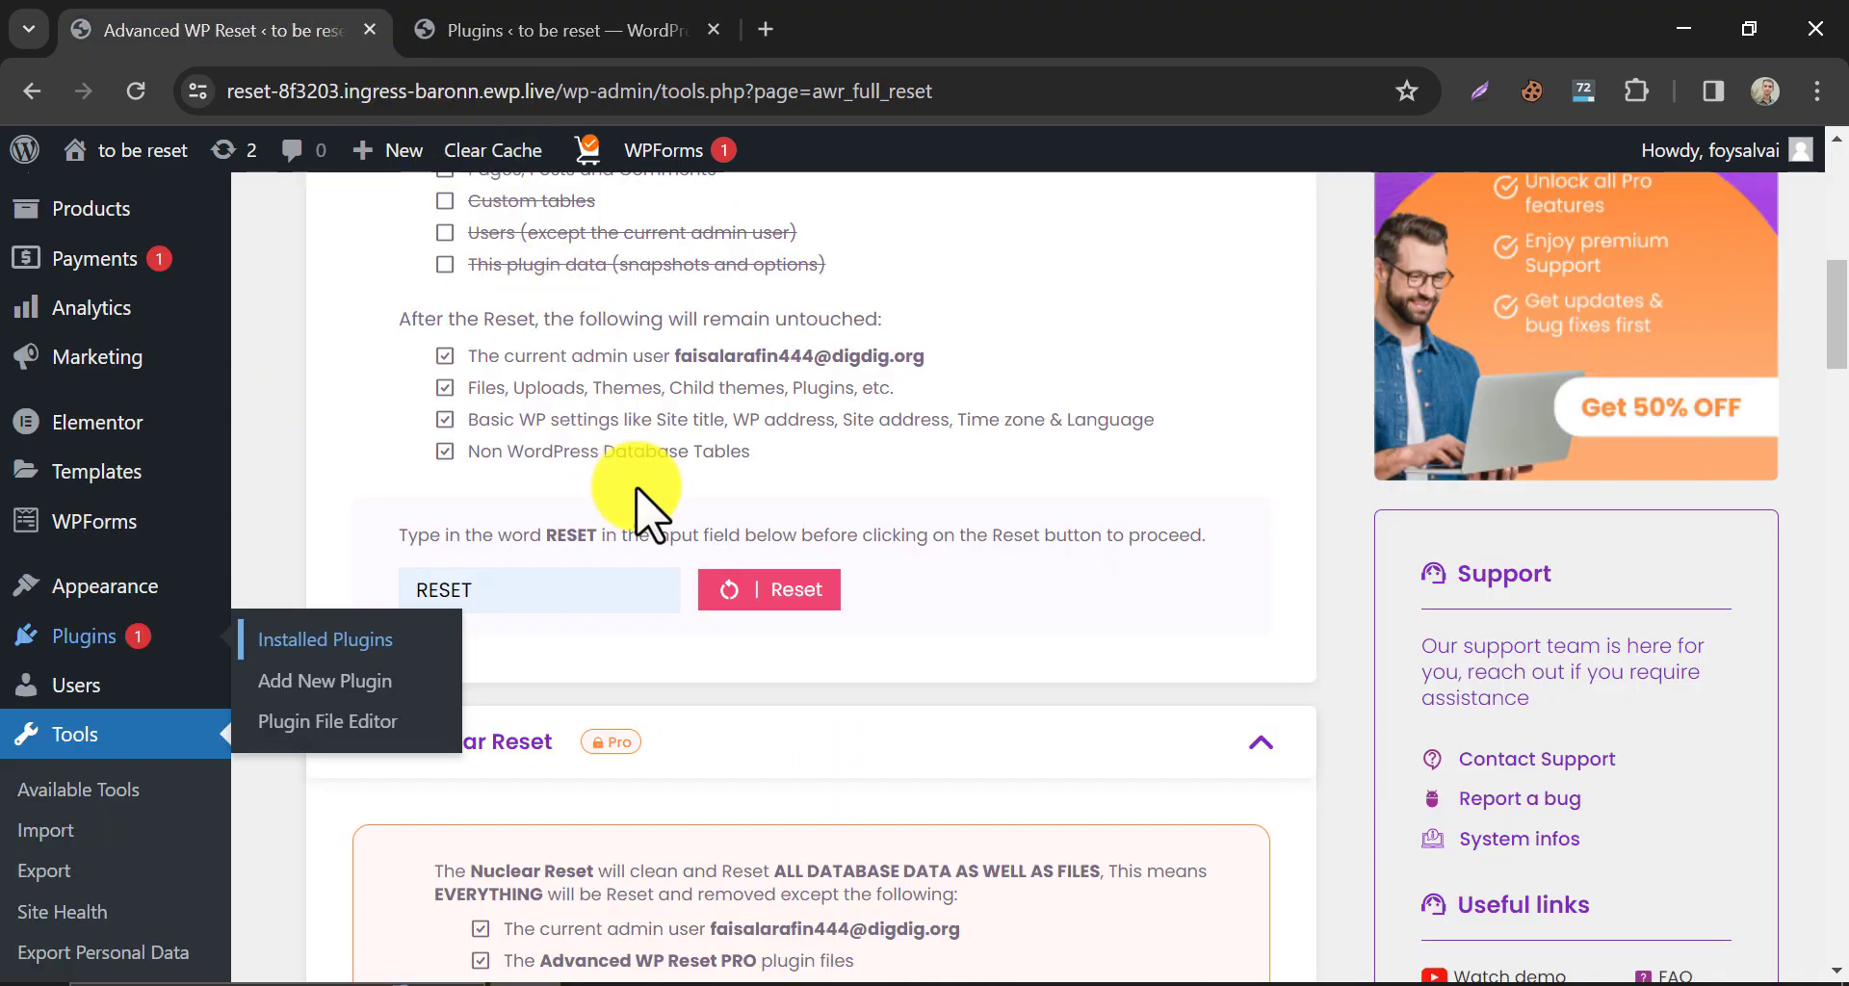
pyautogui.click(761, 597)
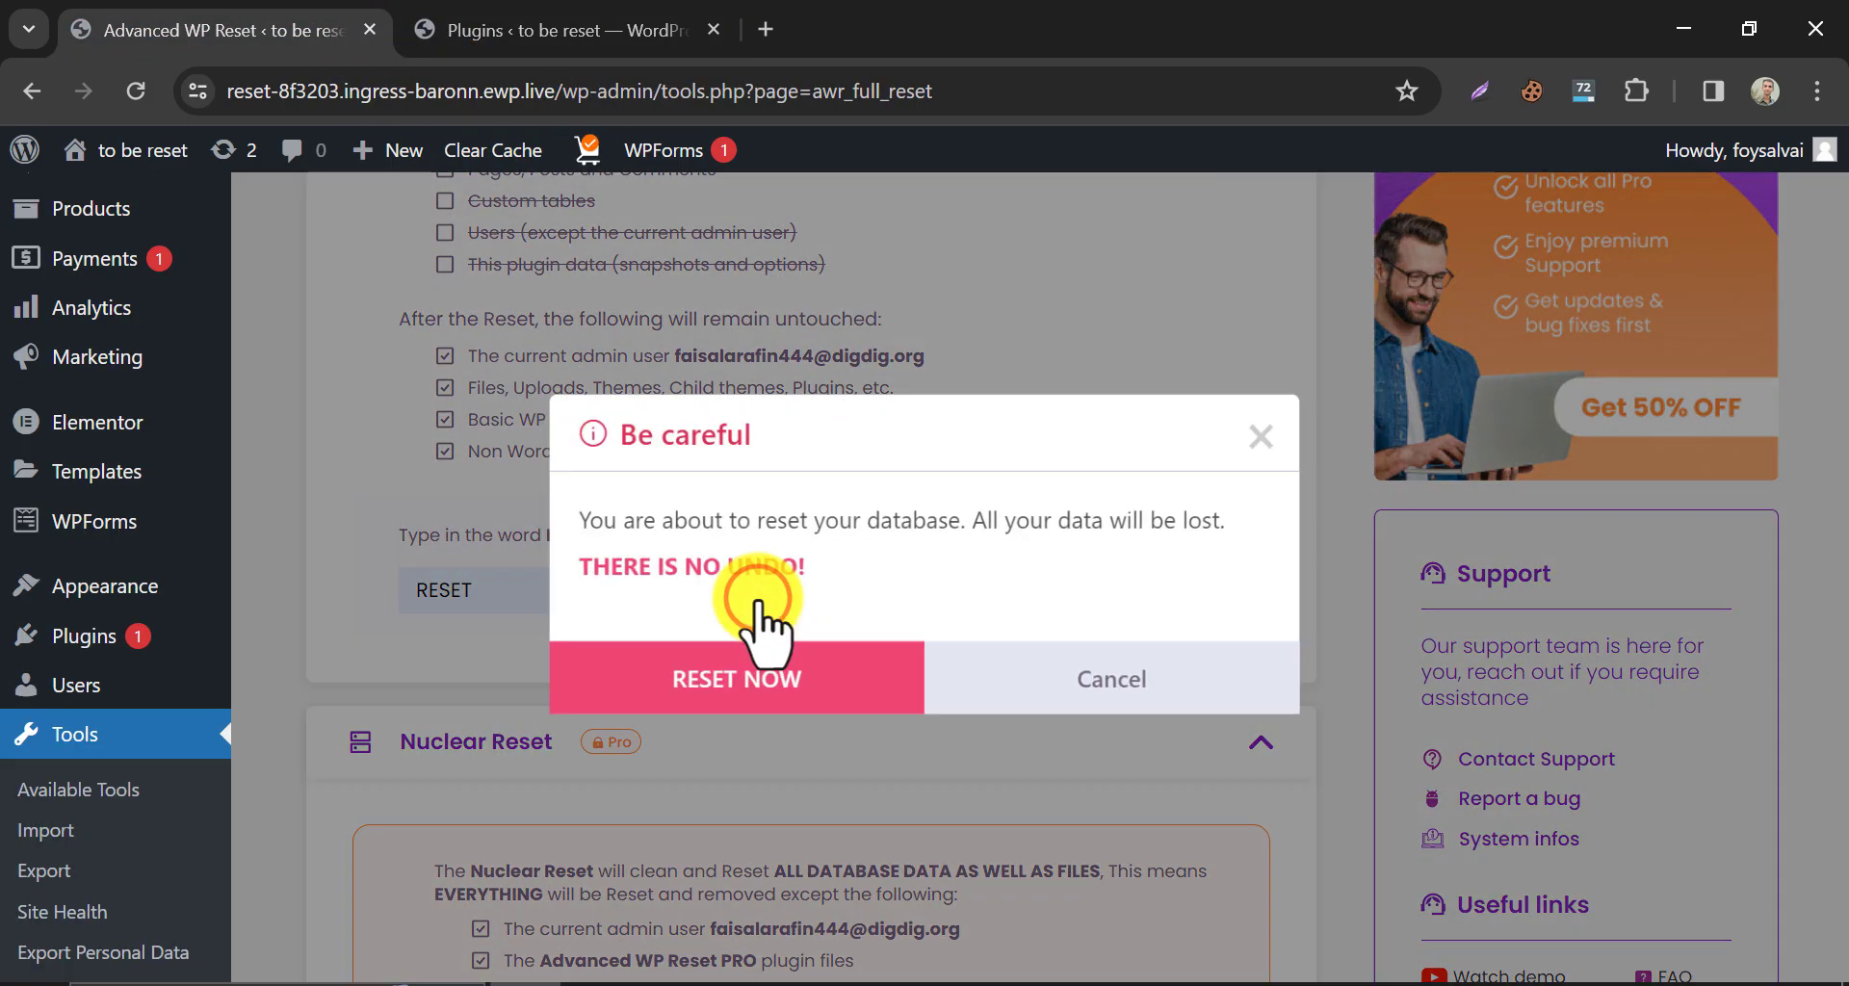
pyautogui.click(746, 674)
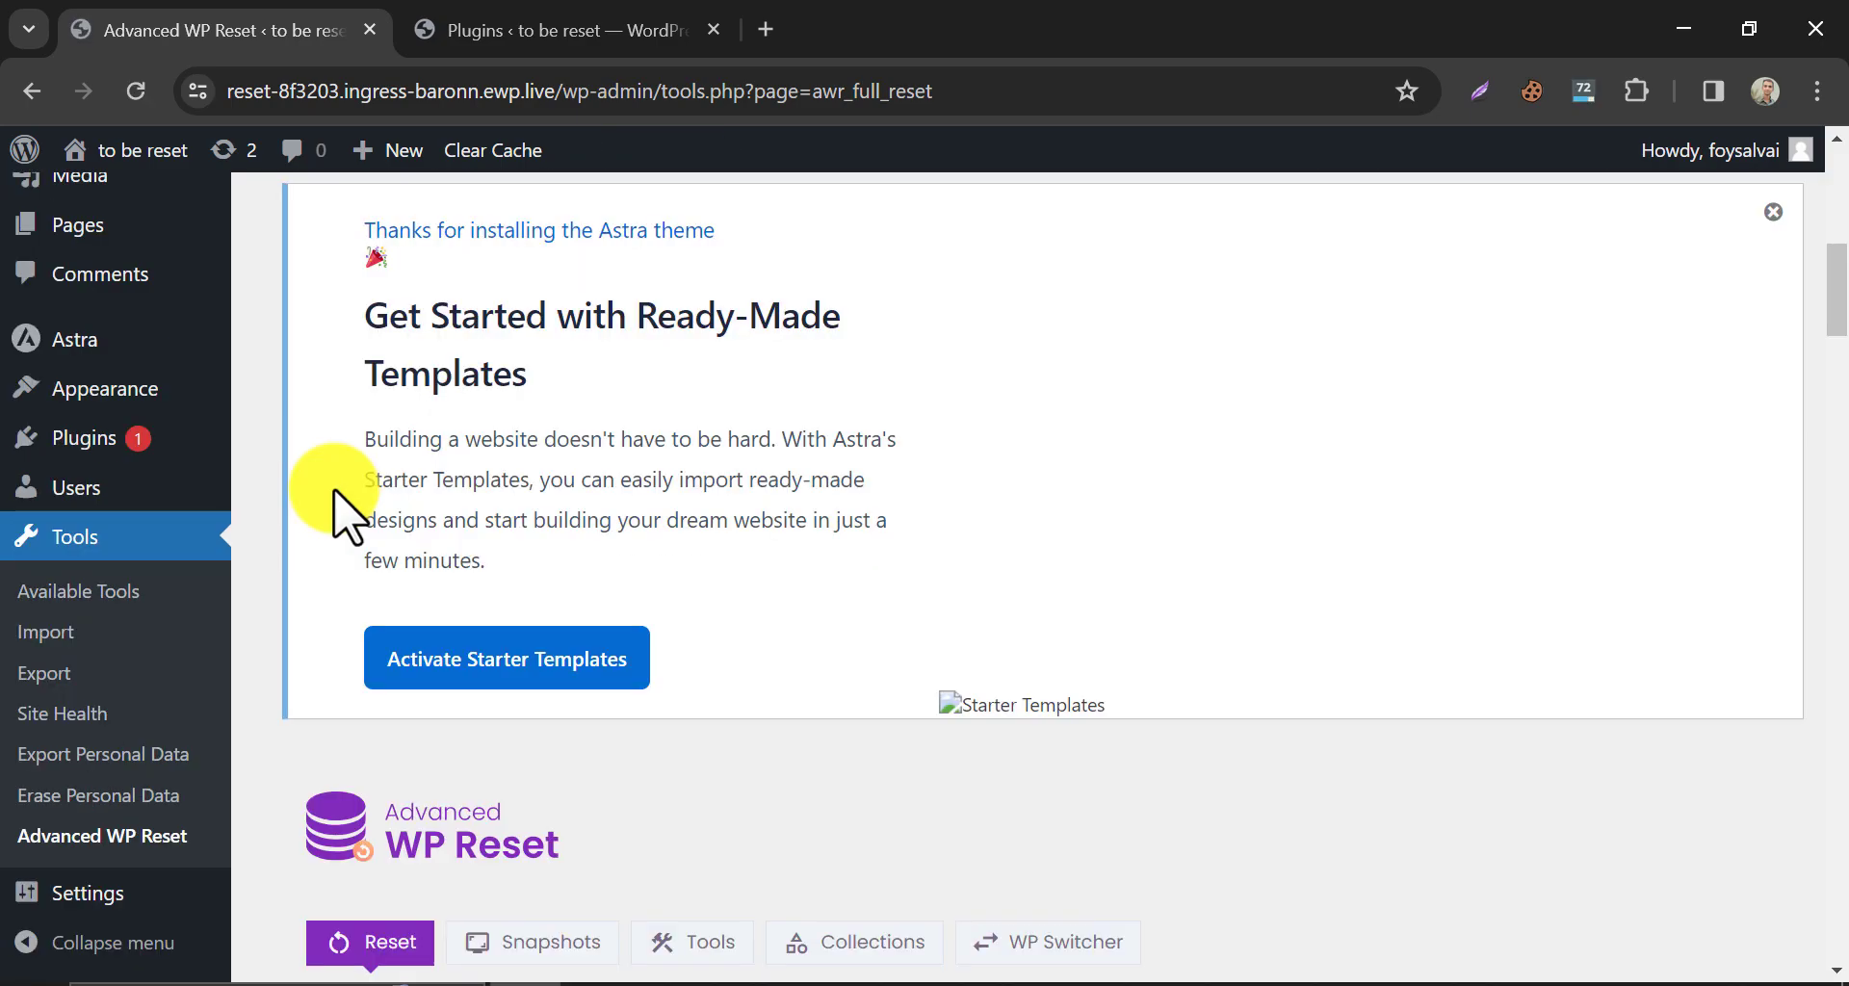
pyautogui.scroll(-5, 335, 493)
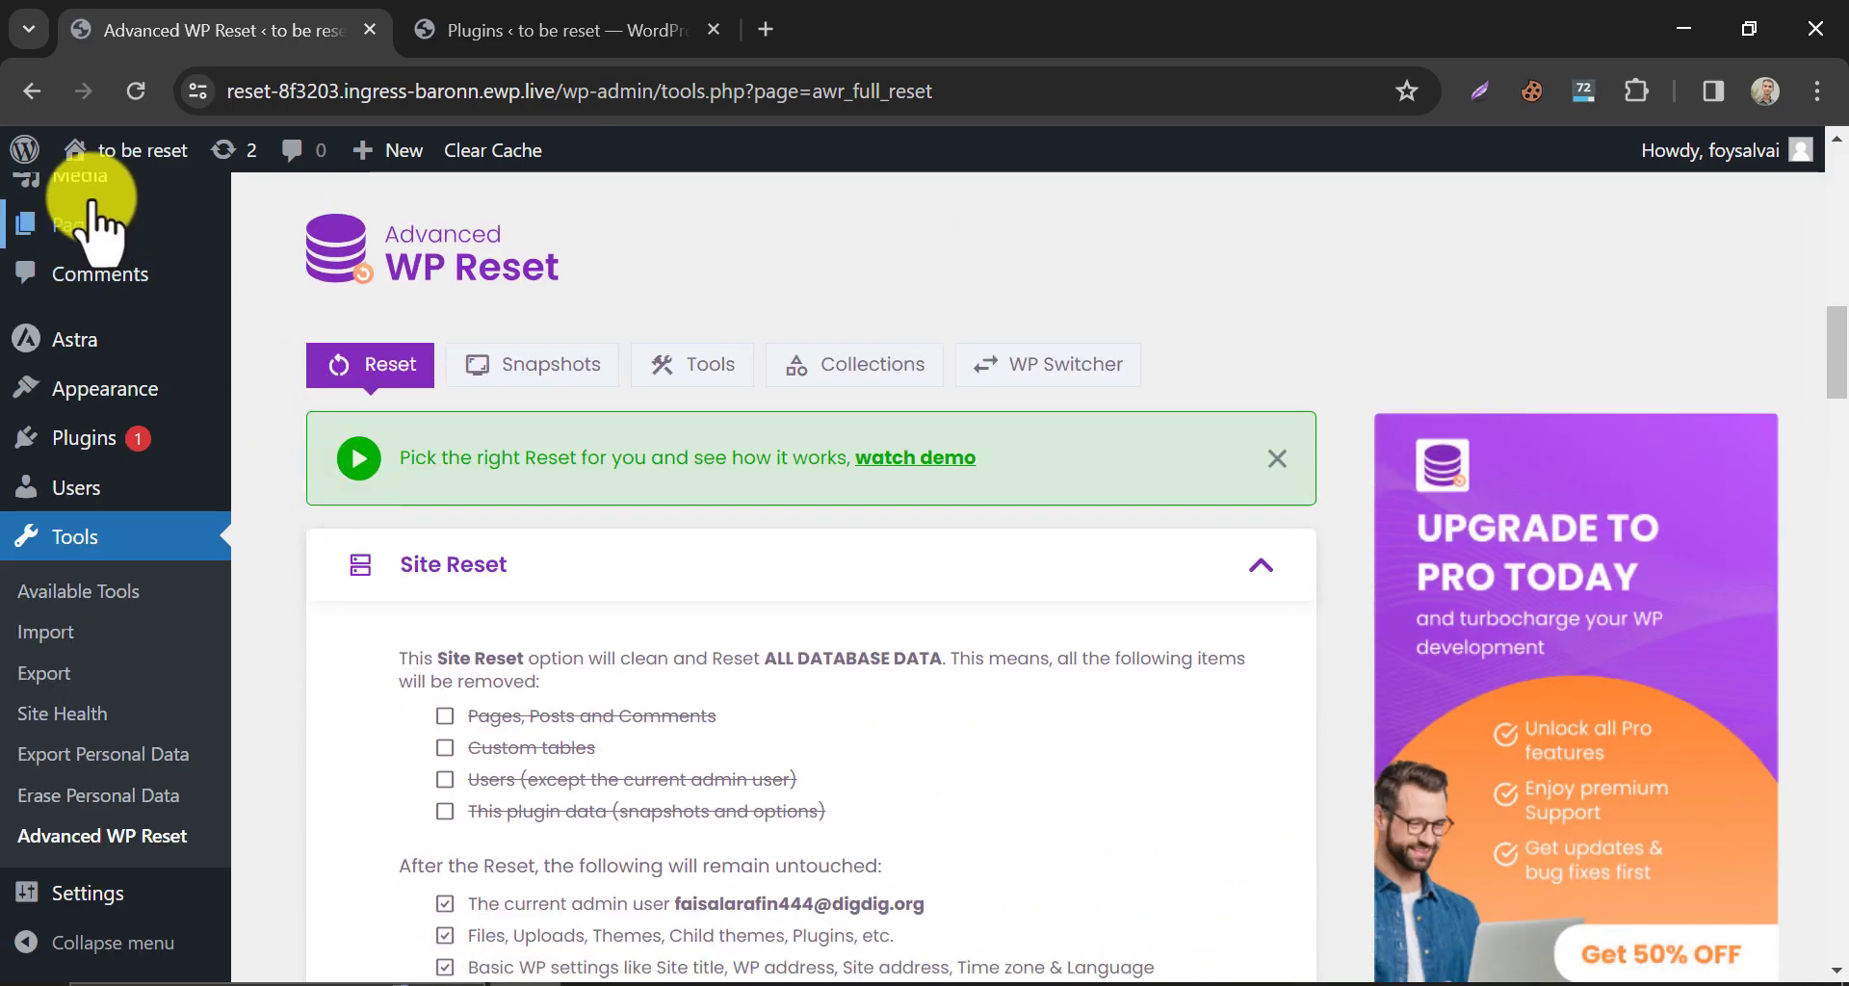
# - Open the front page, close the leftover Plugins tab, and go to the Dashboard to see the reset notice
pyautogui.click(103, 188)
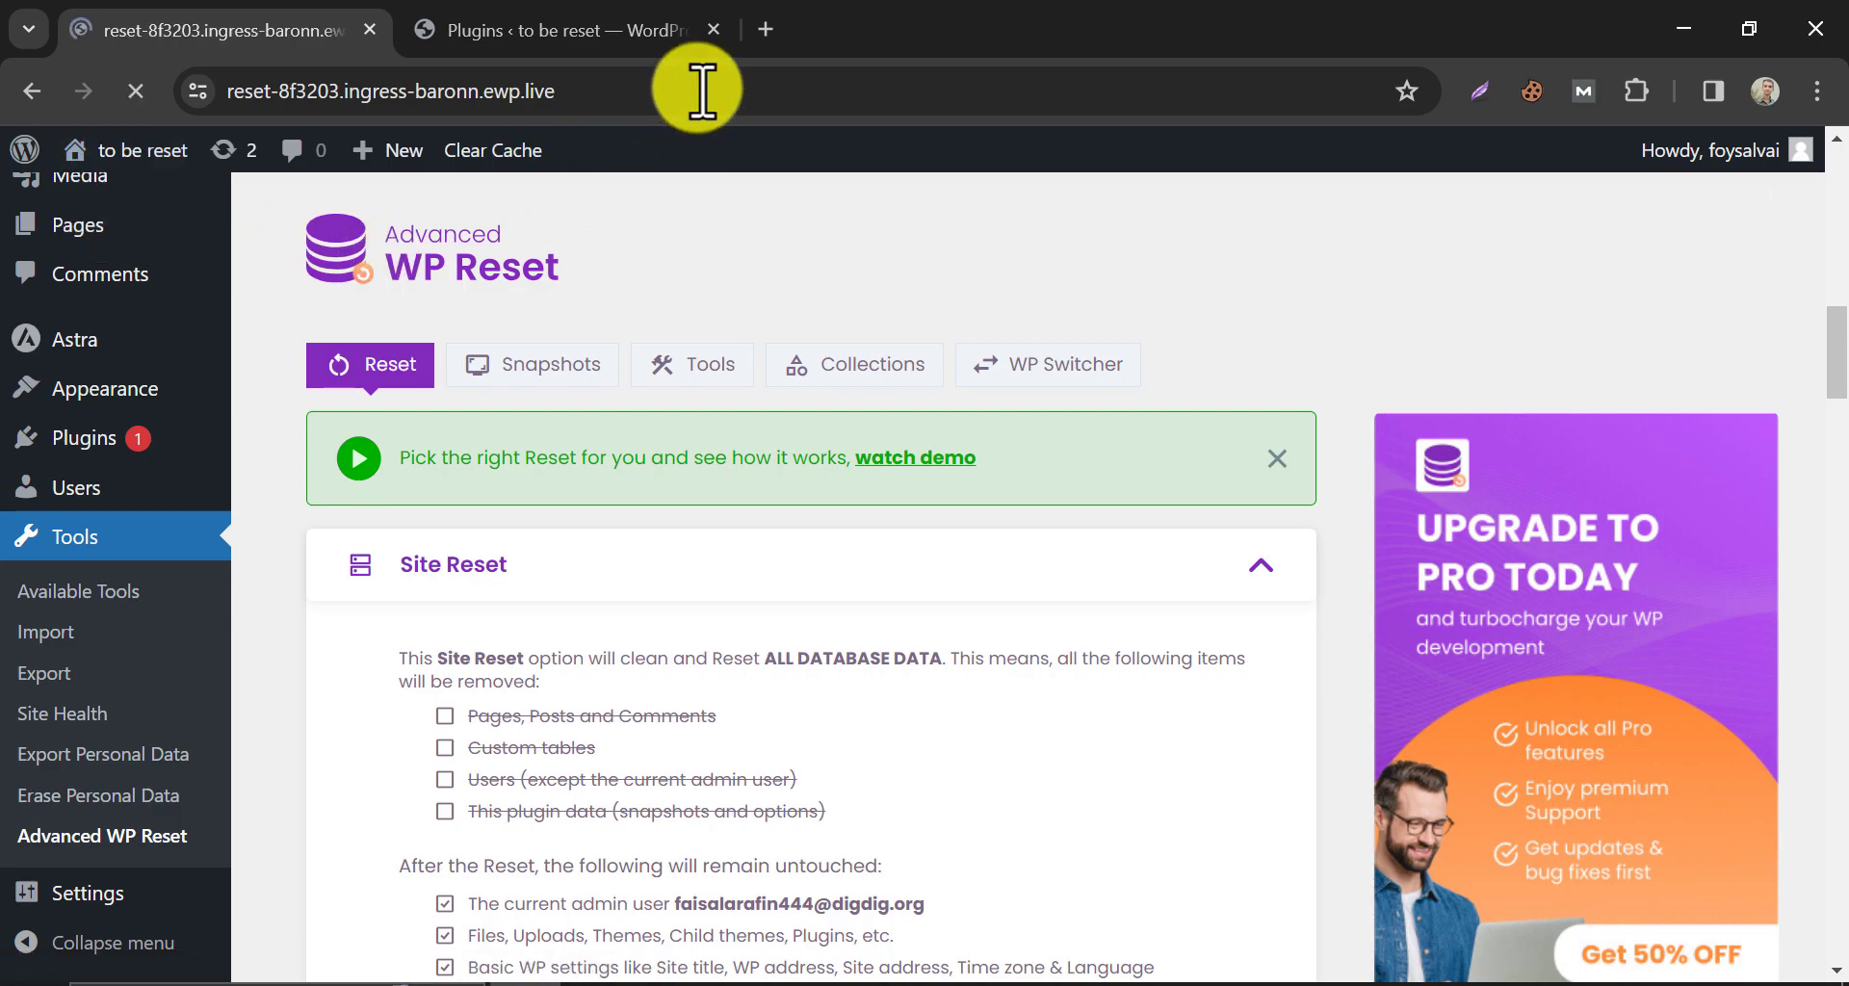
pyautogui.click(713, 29)
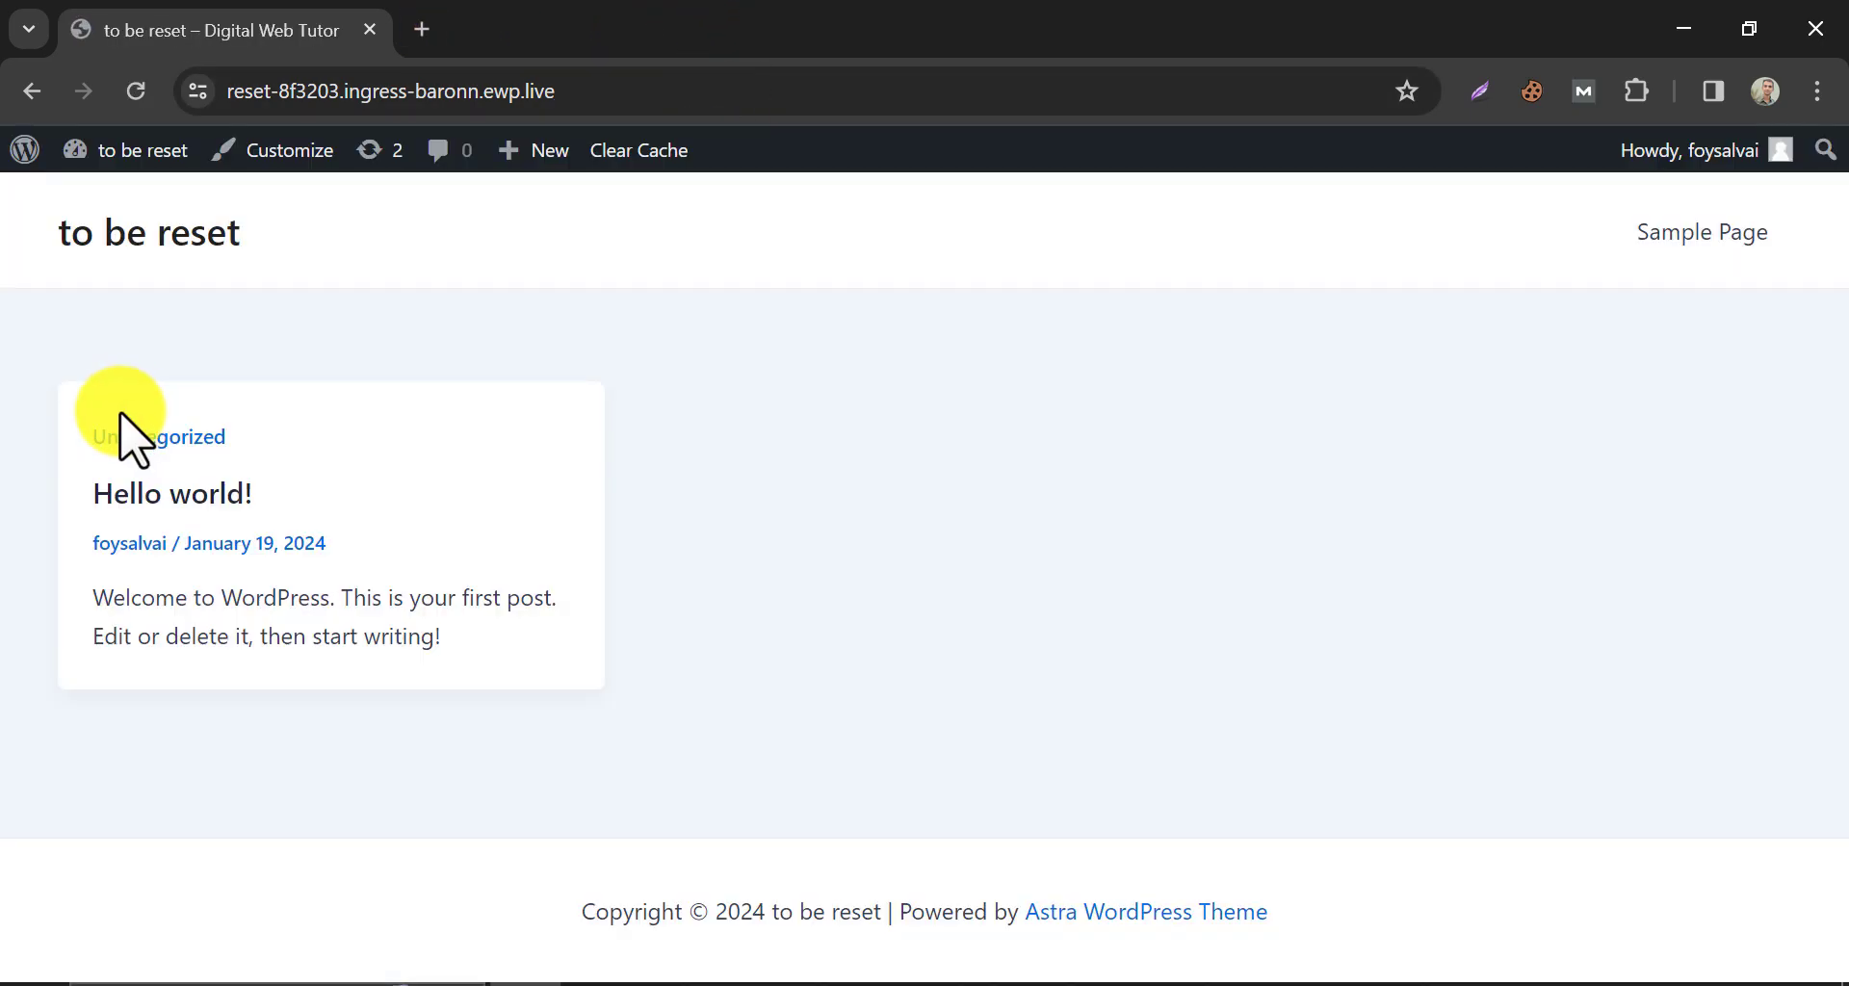
pyautogui.moveTo(145, 156)
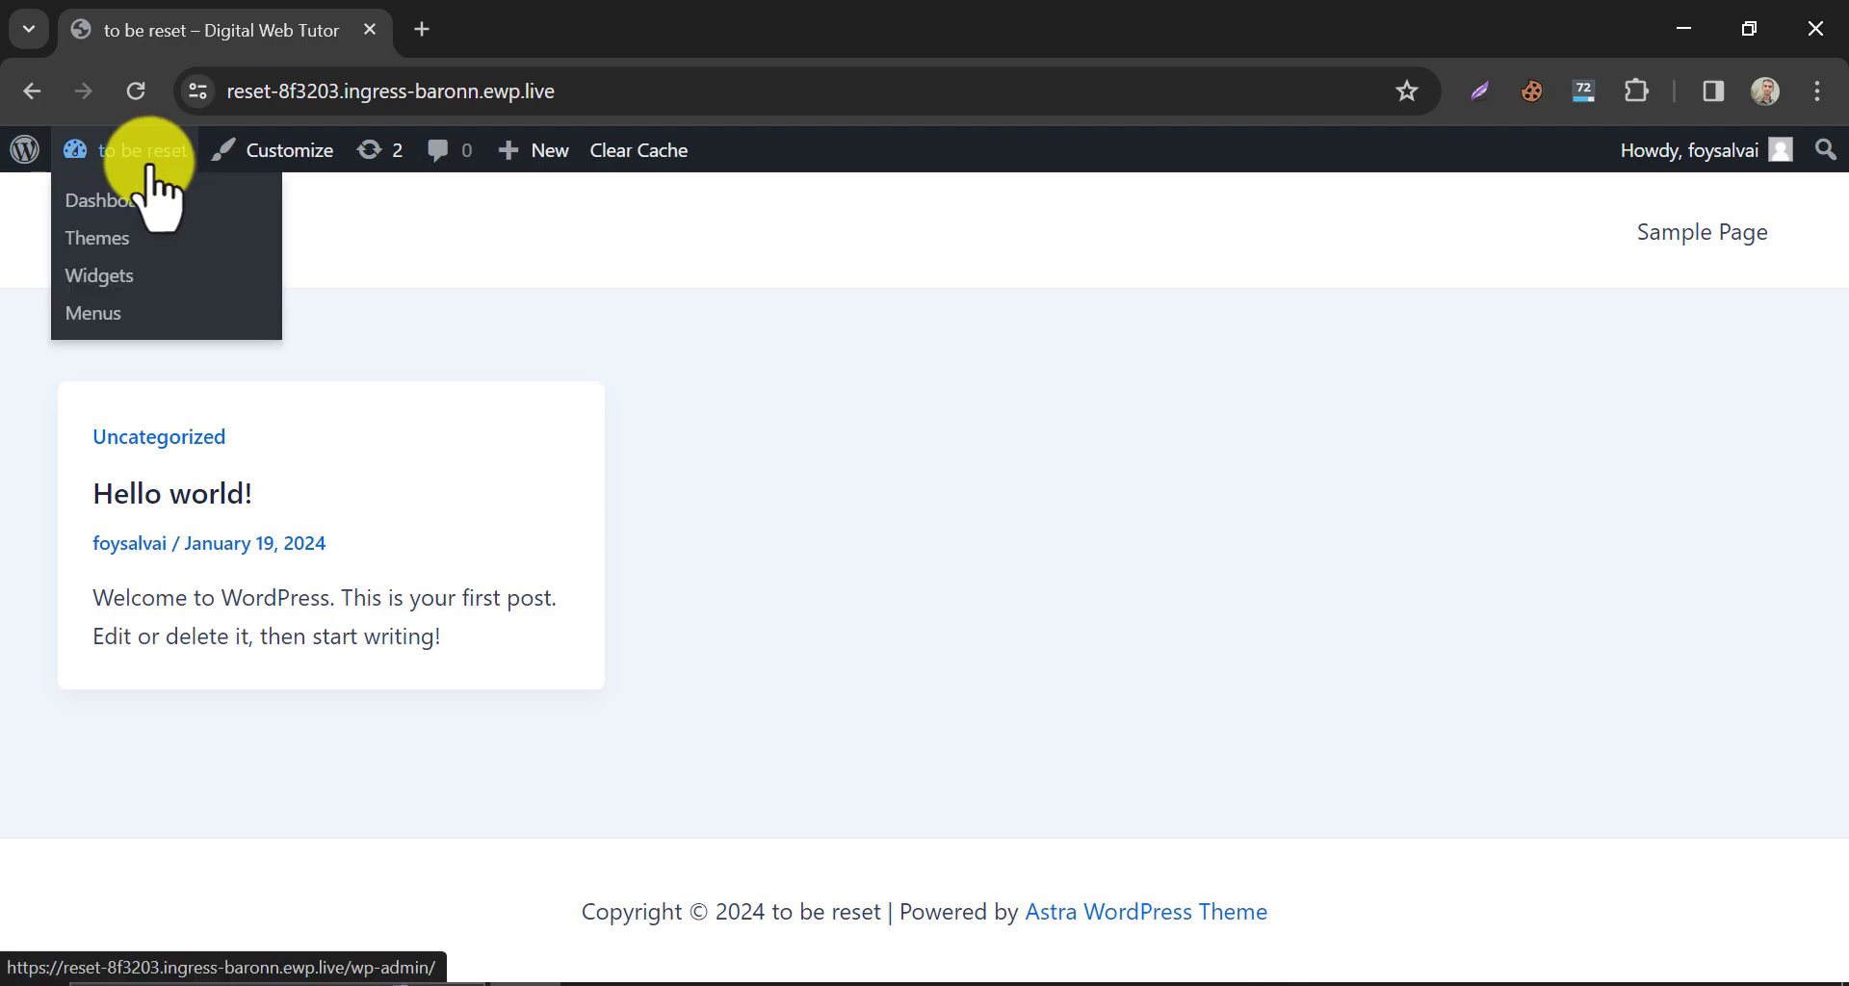
pyautogui.click(125, 199)
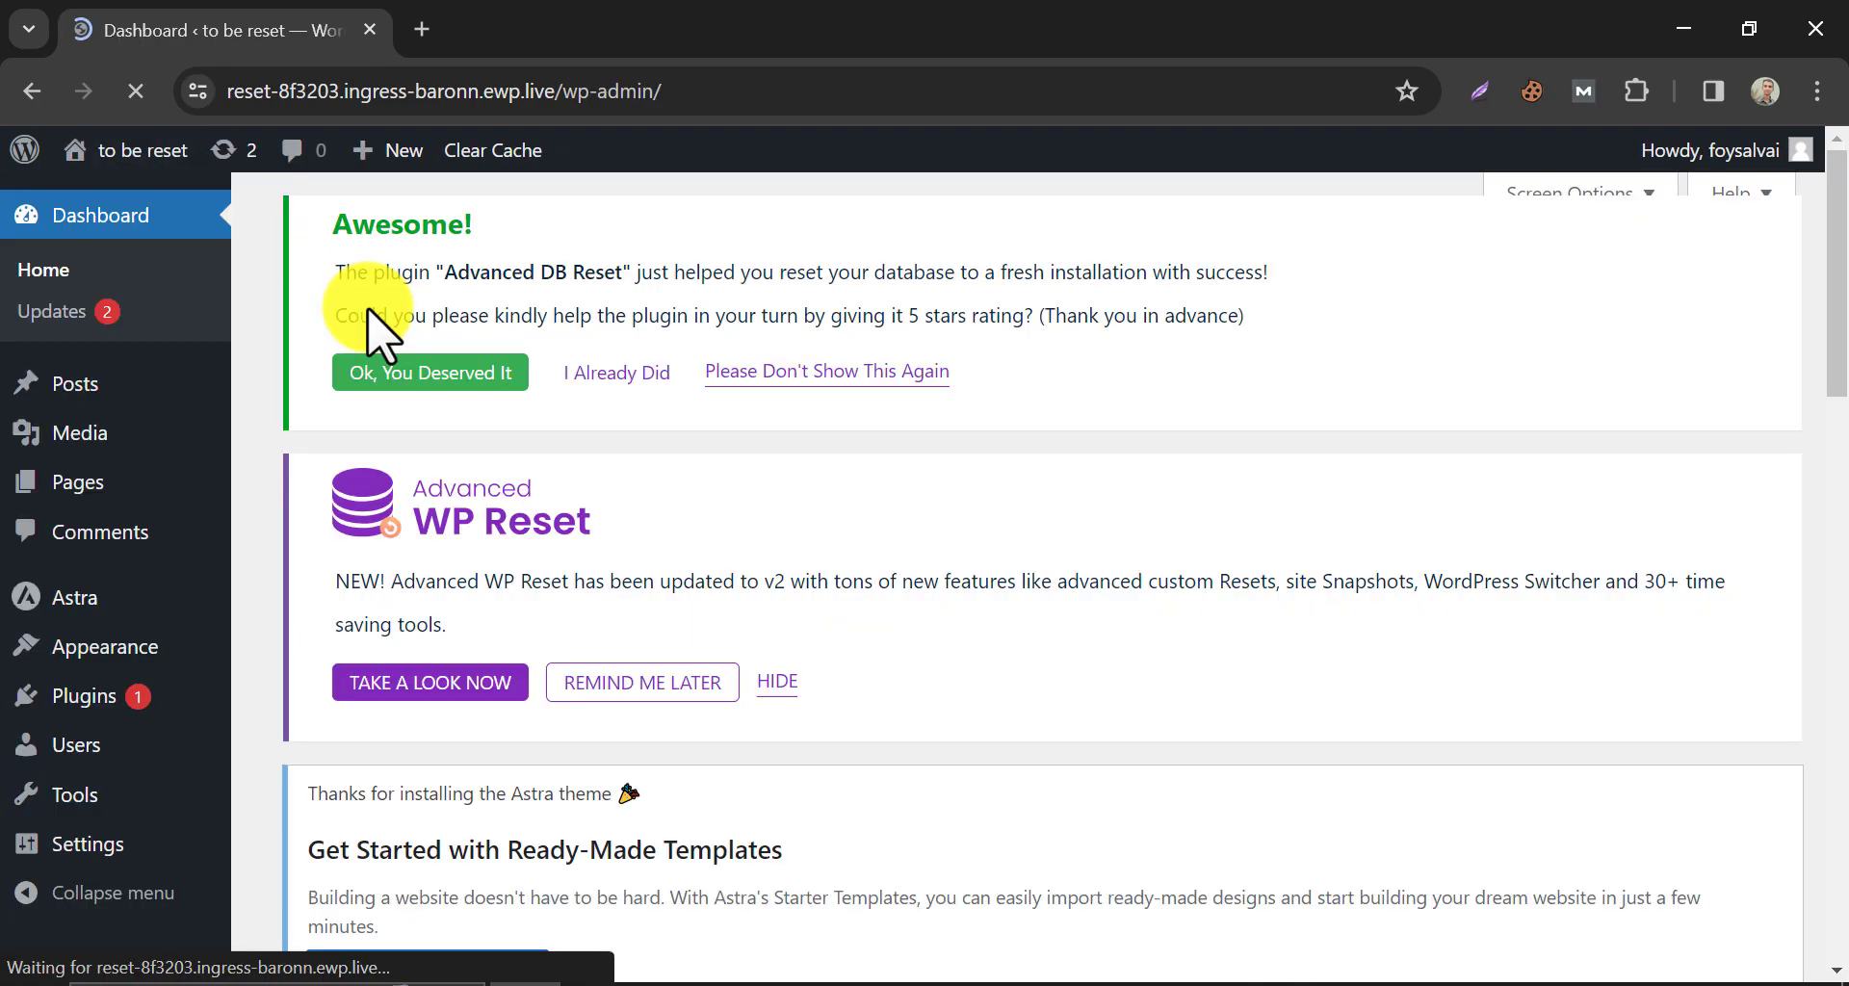
# - Activate the Twenty Twenty-Four theme under Appearance > Themes, then go to Installed Plugins
pyautogui.click(154, 643)
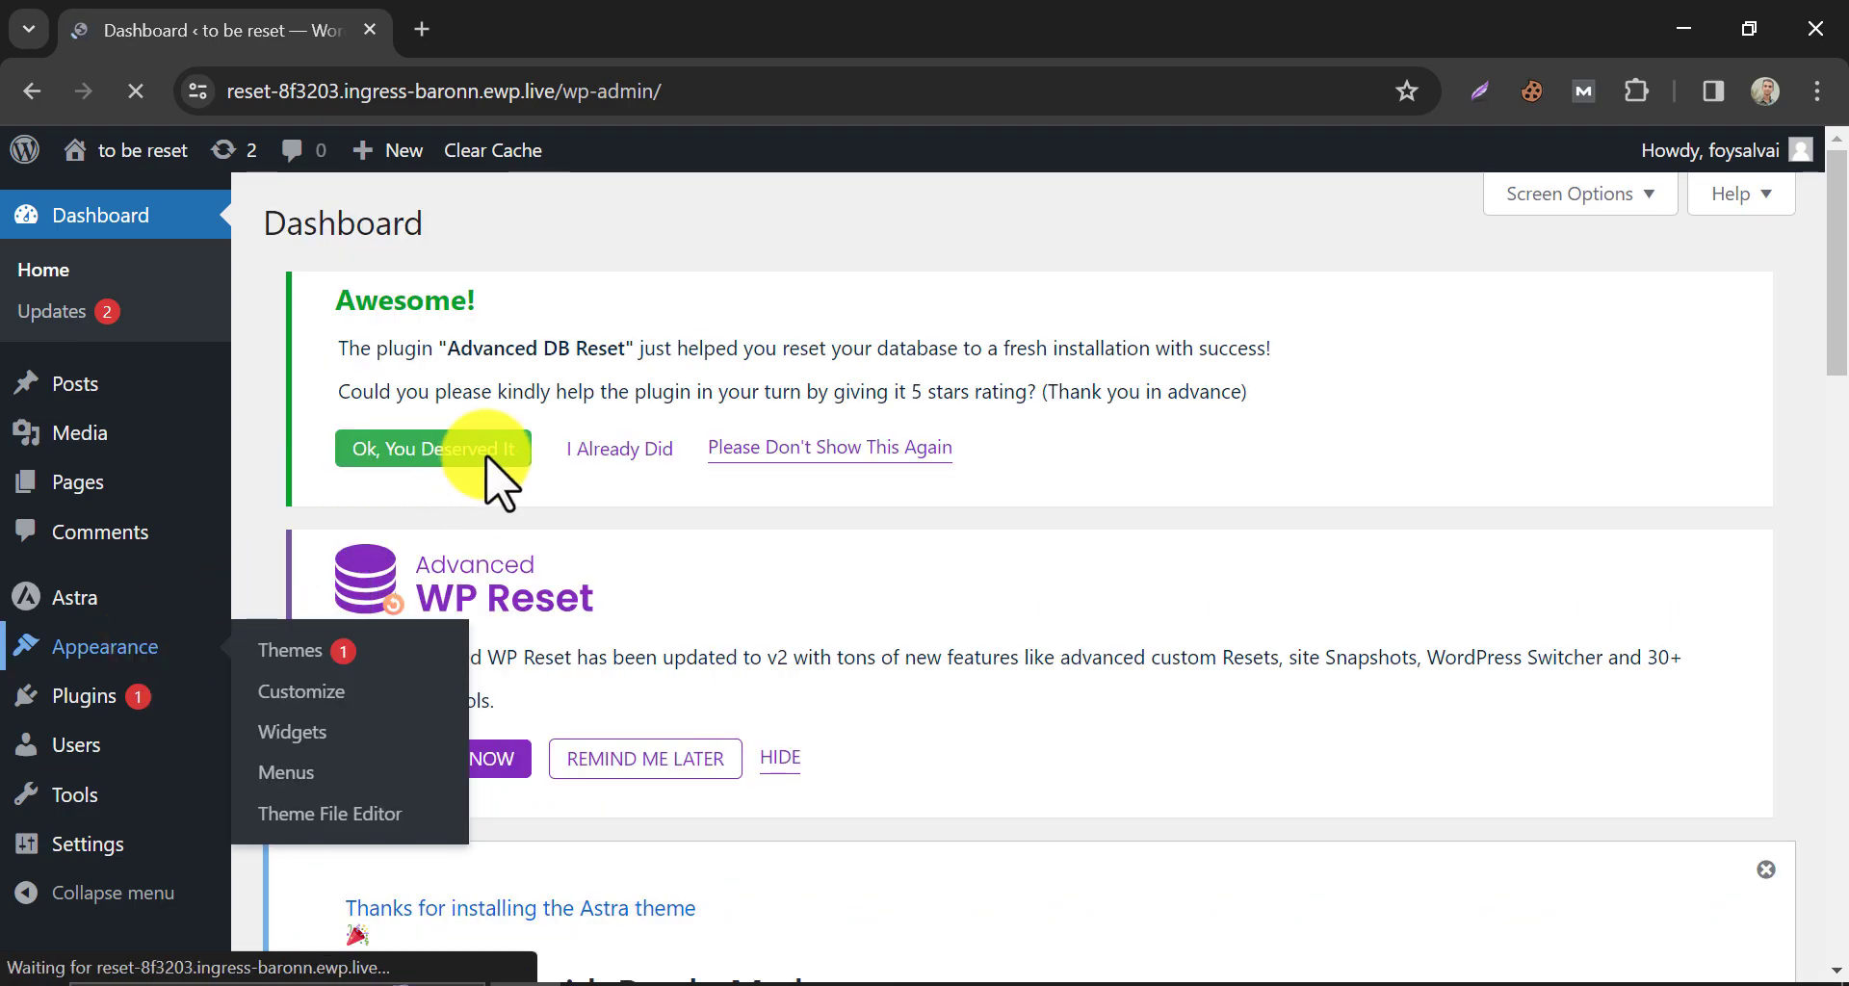
pyautogui.scroll(-10, 825, 590)
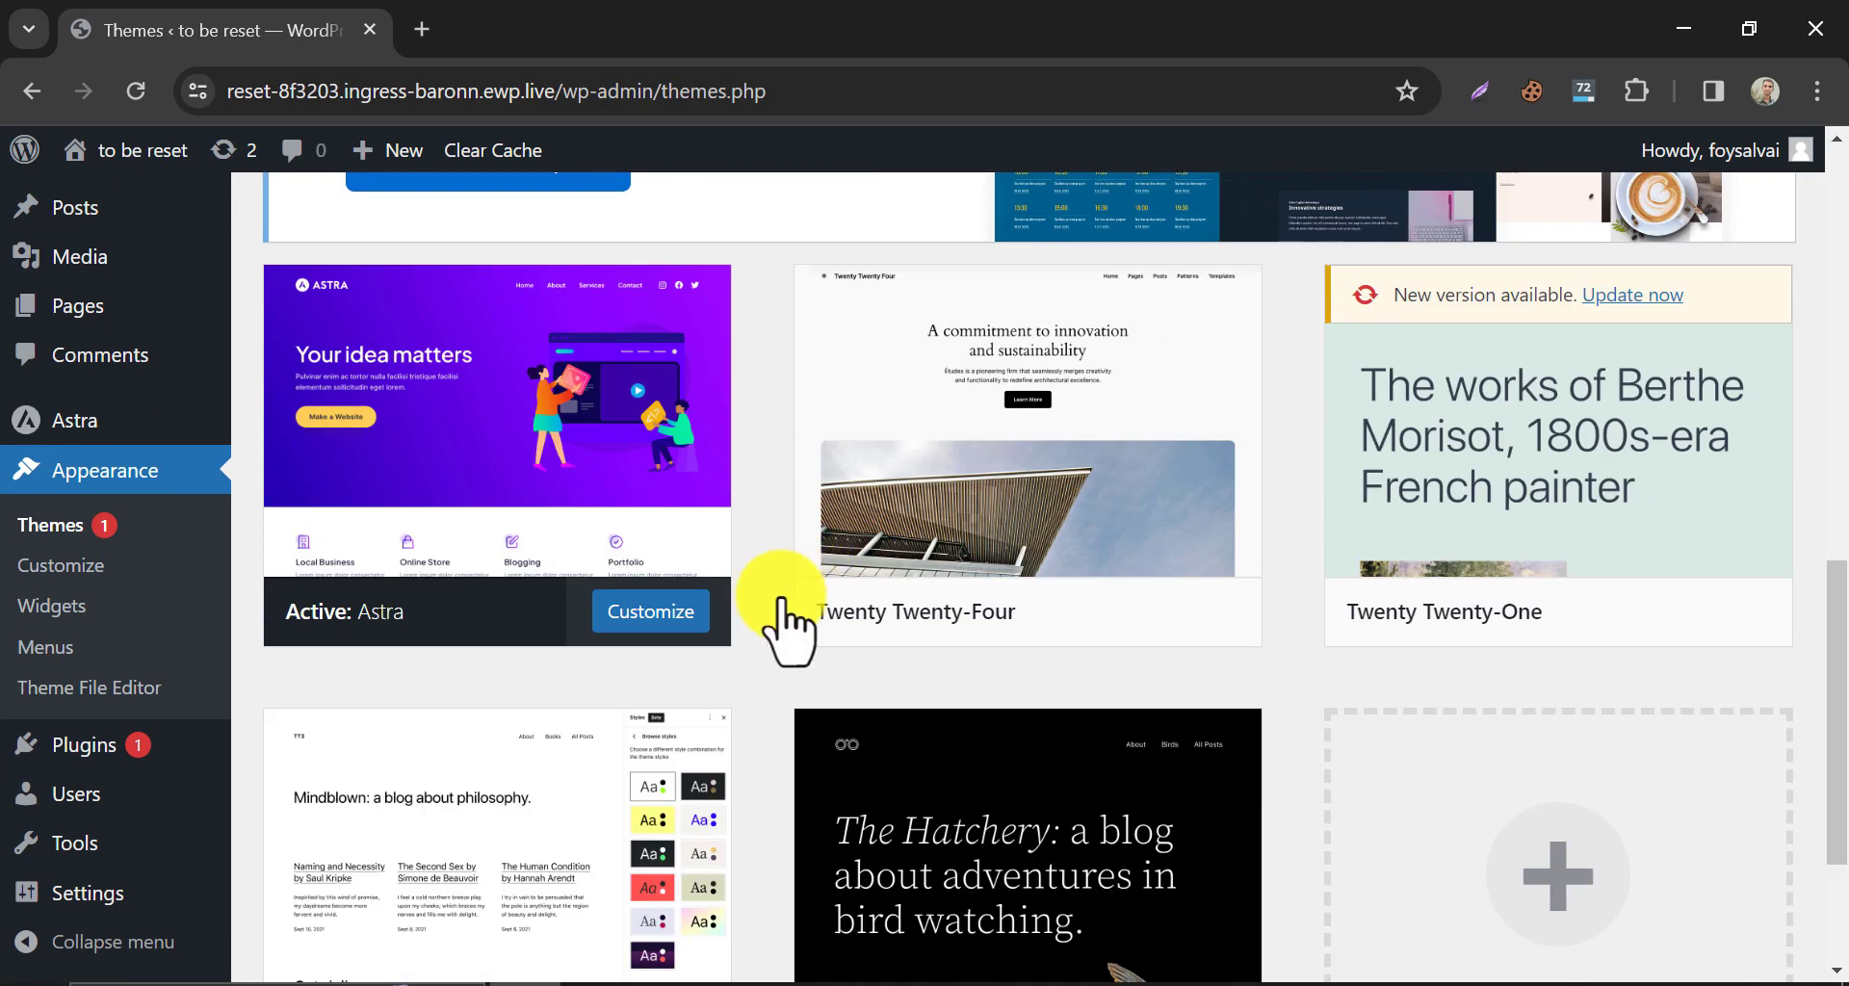
pyautogui.moveTo(1045, 674)
pyautogui.click(1042, 618)
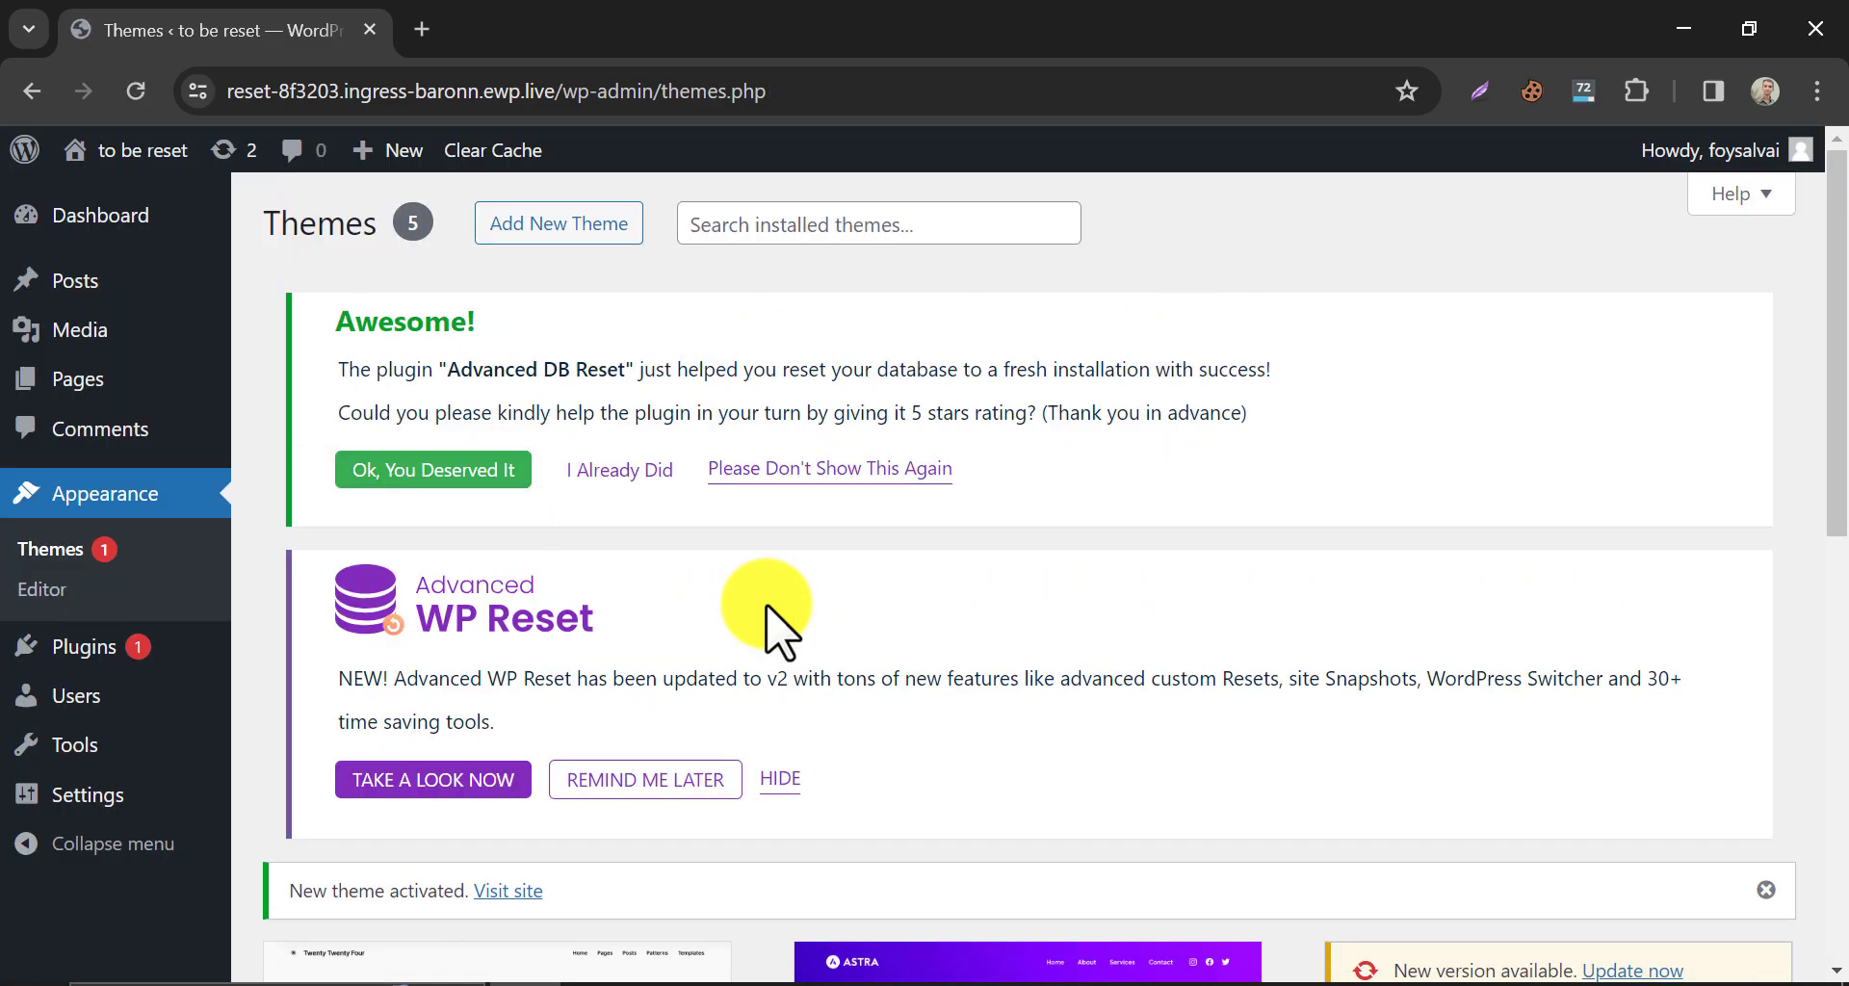
pyautogui.scroll(-5, 767, 625)
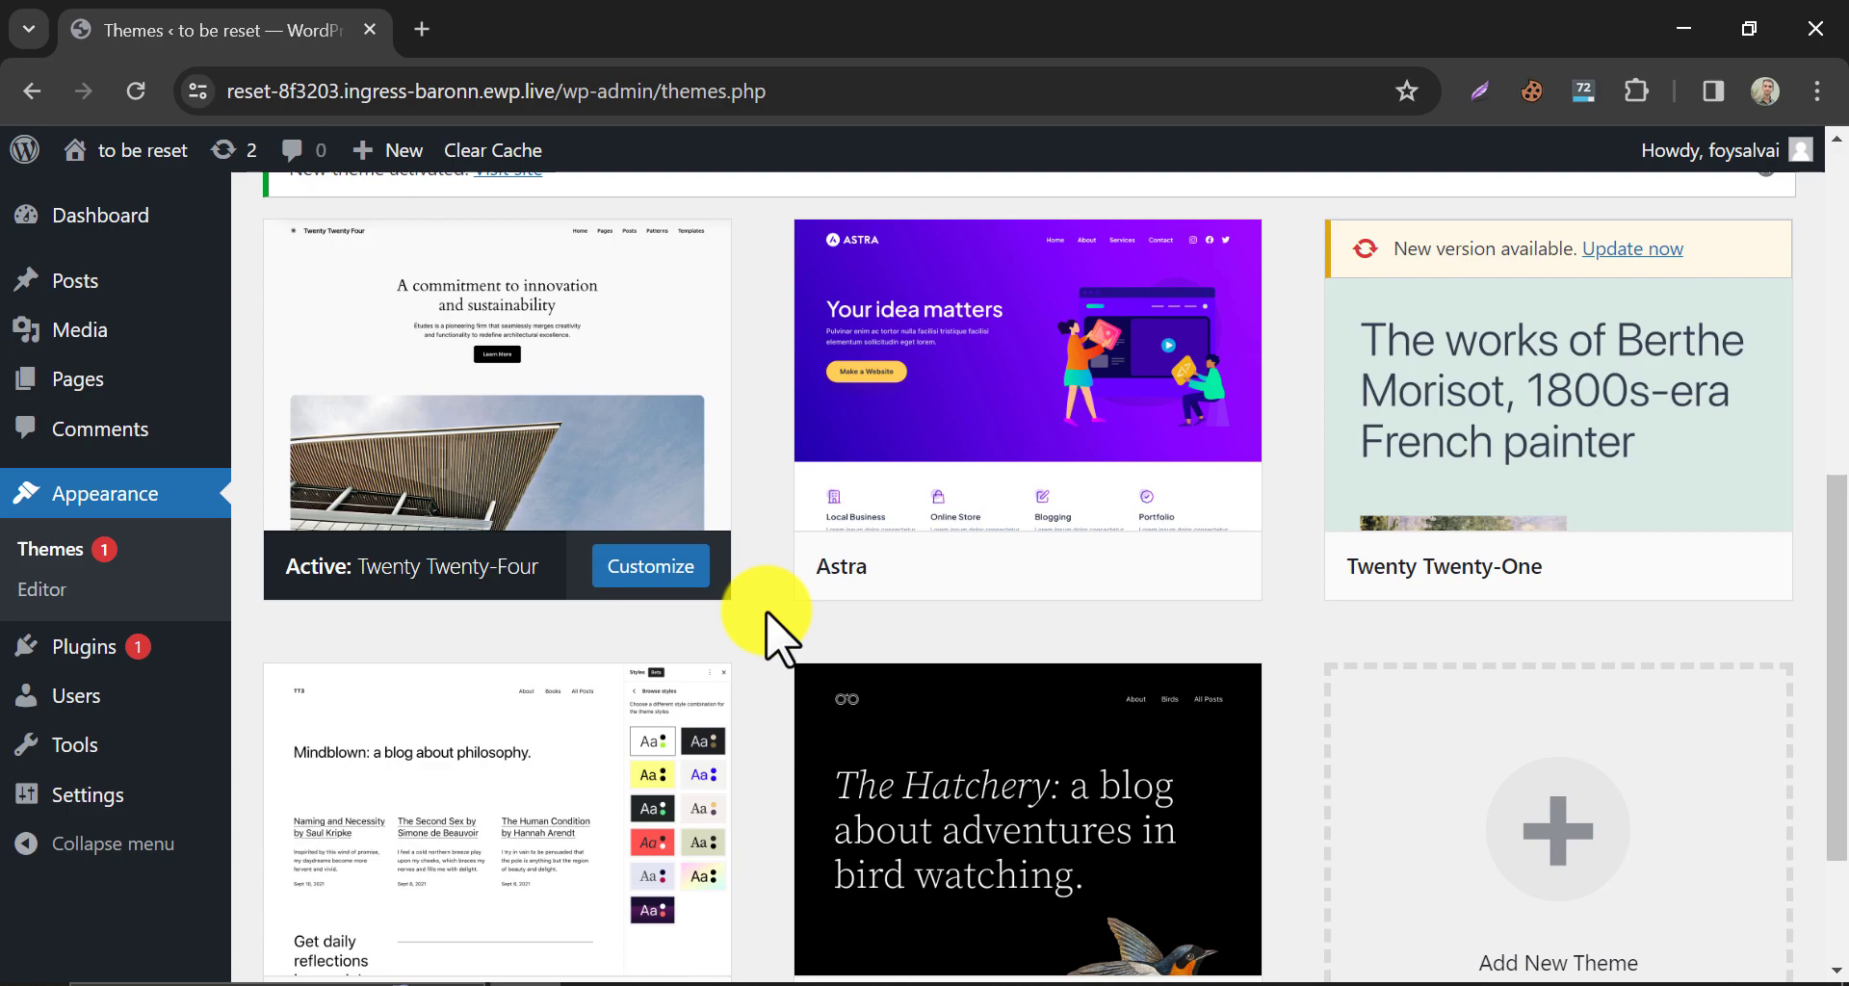
pyautogui.click(90, 643)
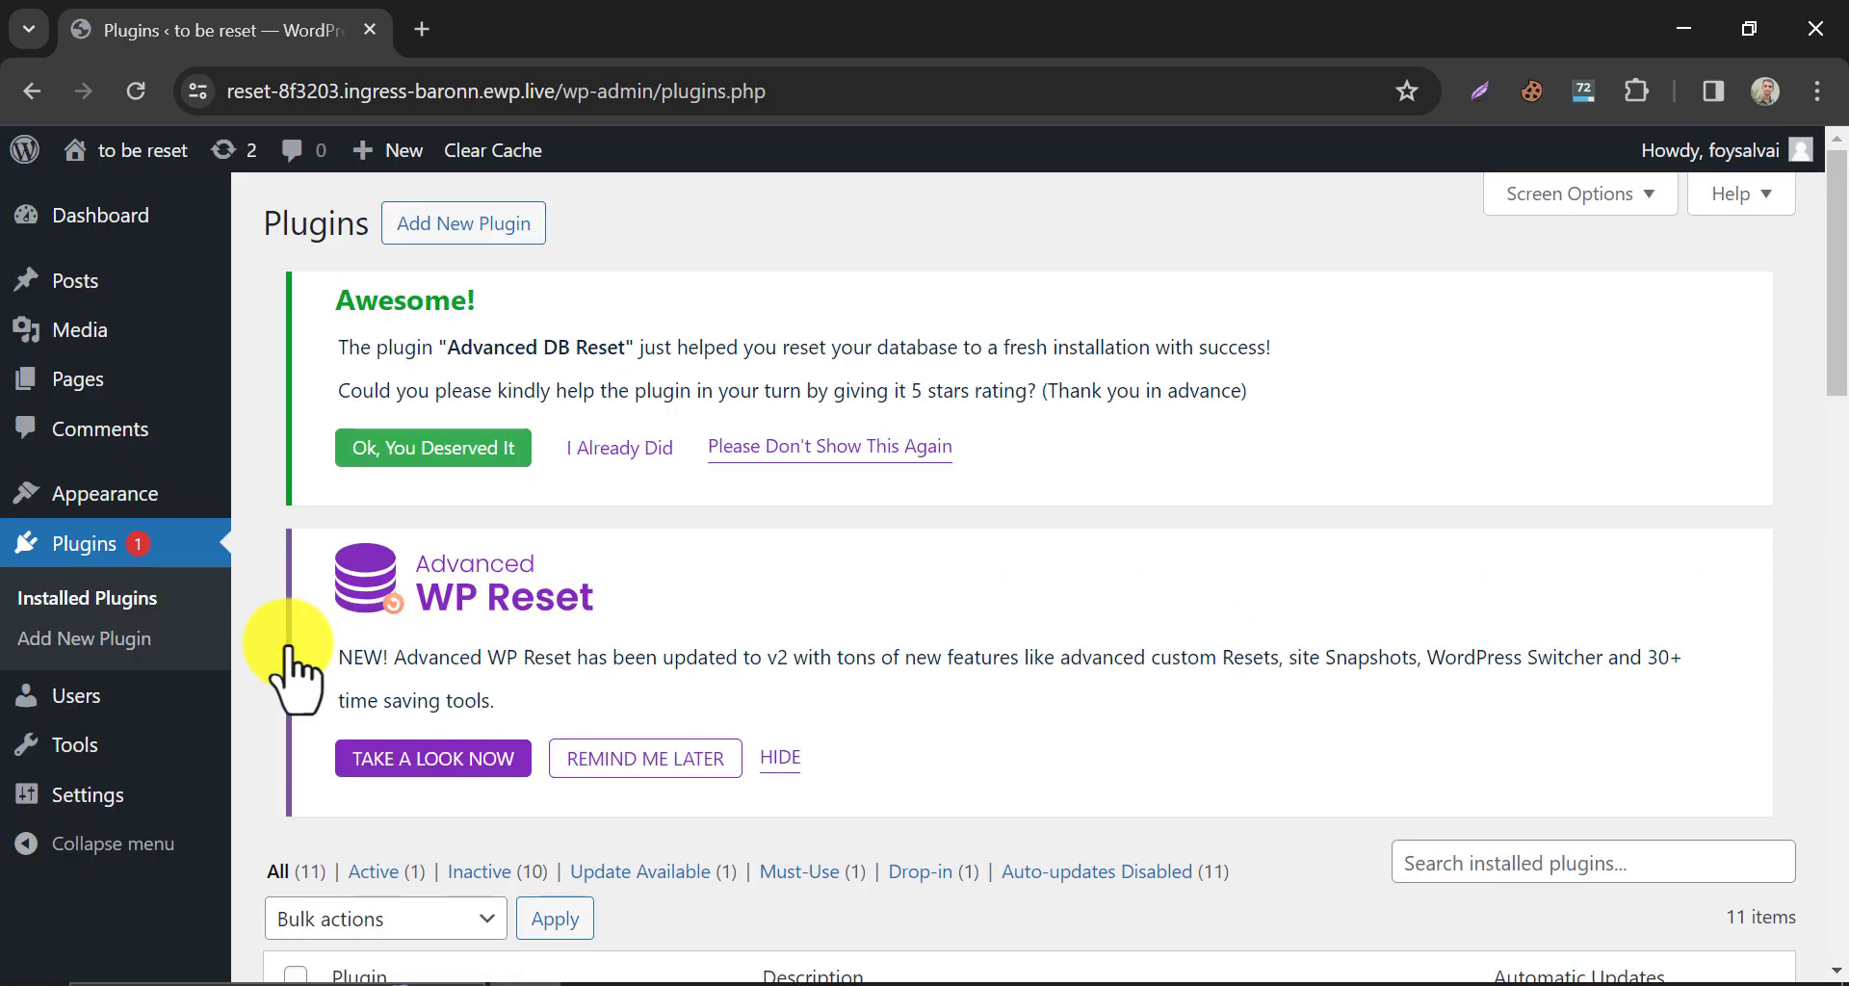
# - Deactivate Advanced WP Reset, then select all 11 plugins and bulk-delete them with confirmation
pyautogui.scroll(-5, 294, 664)
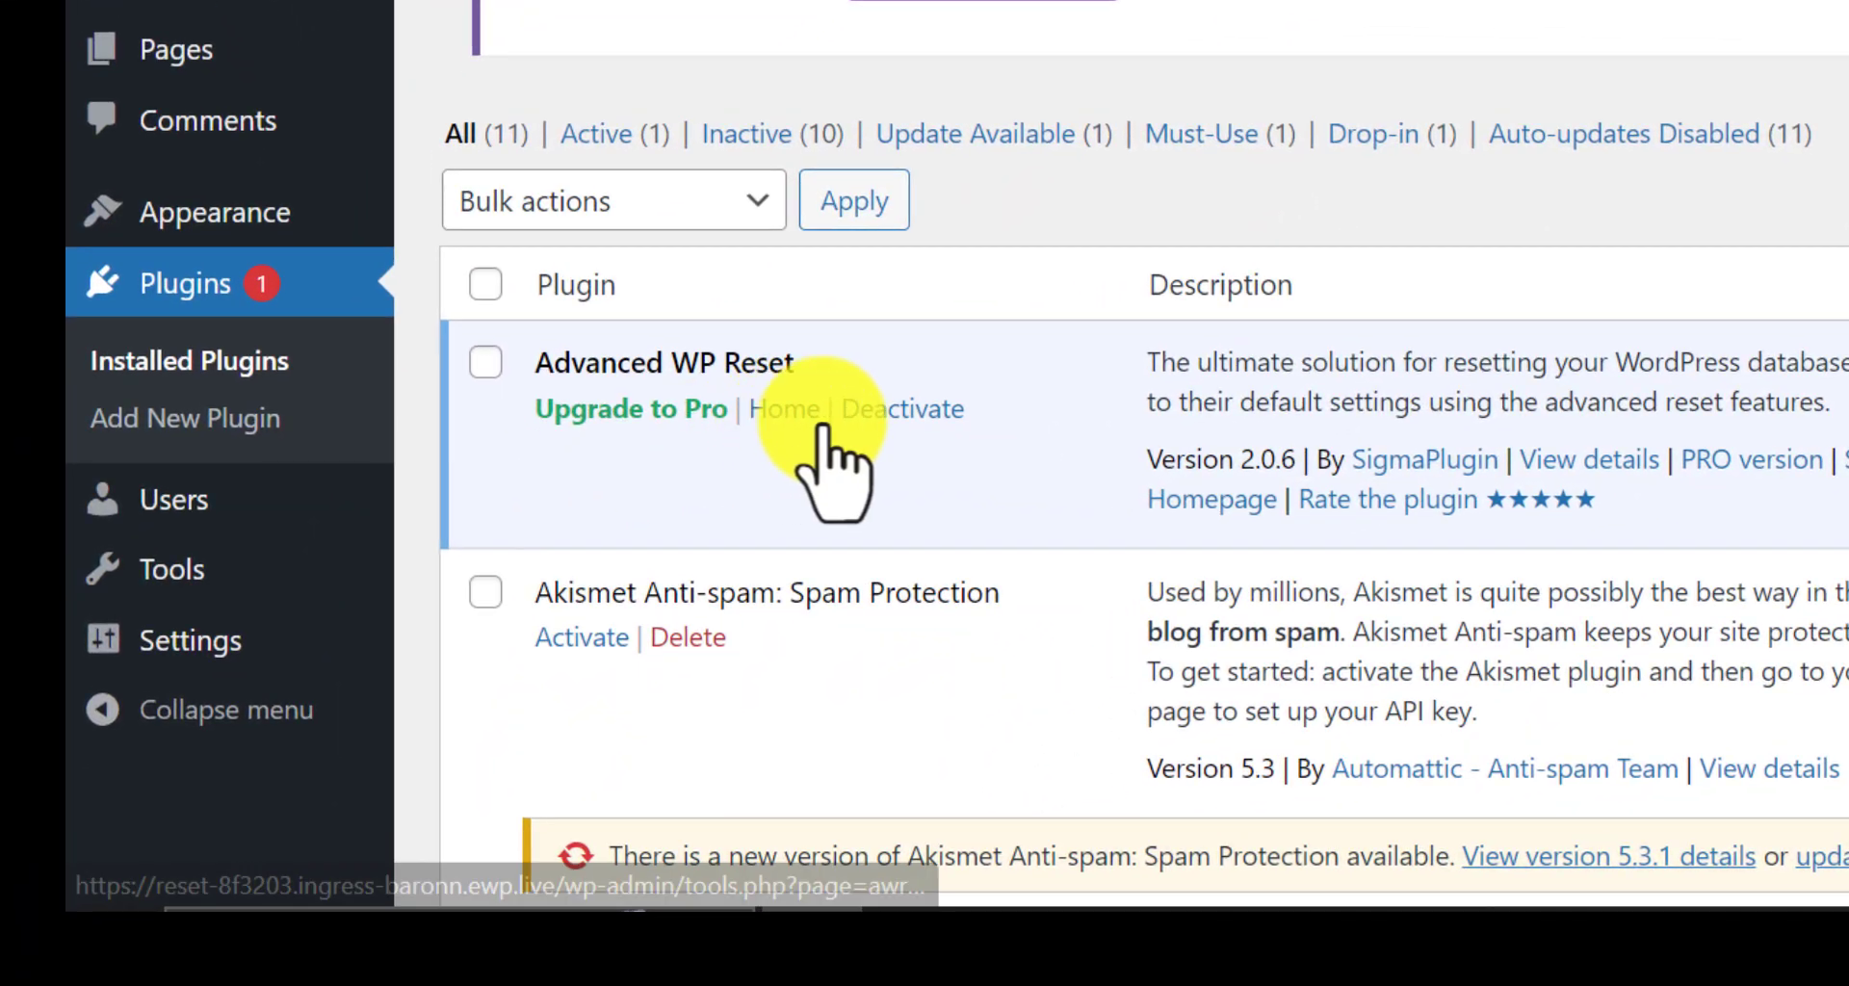
pyautogui.click(555, 638)
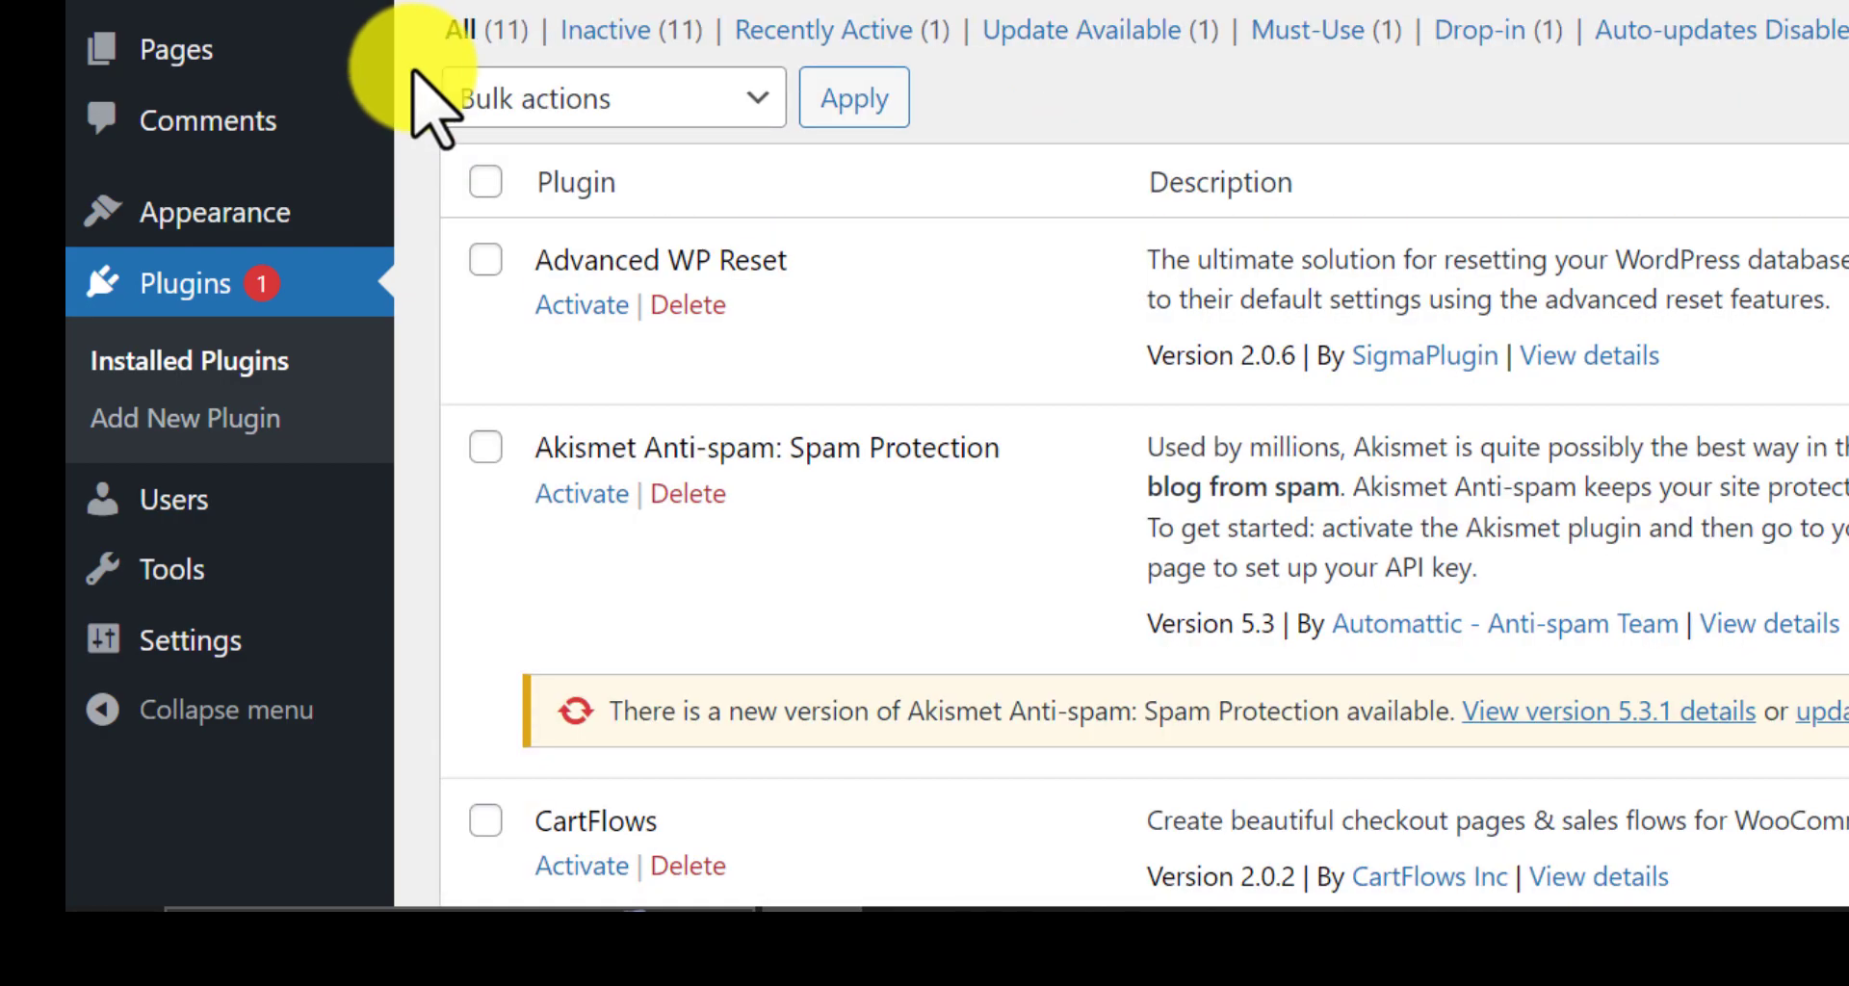
pyautogui.click(467, 175)
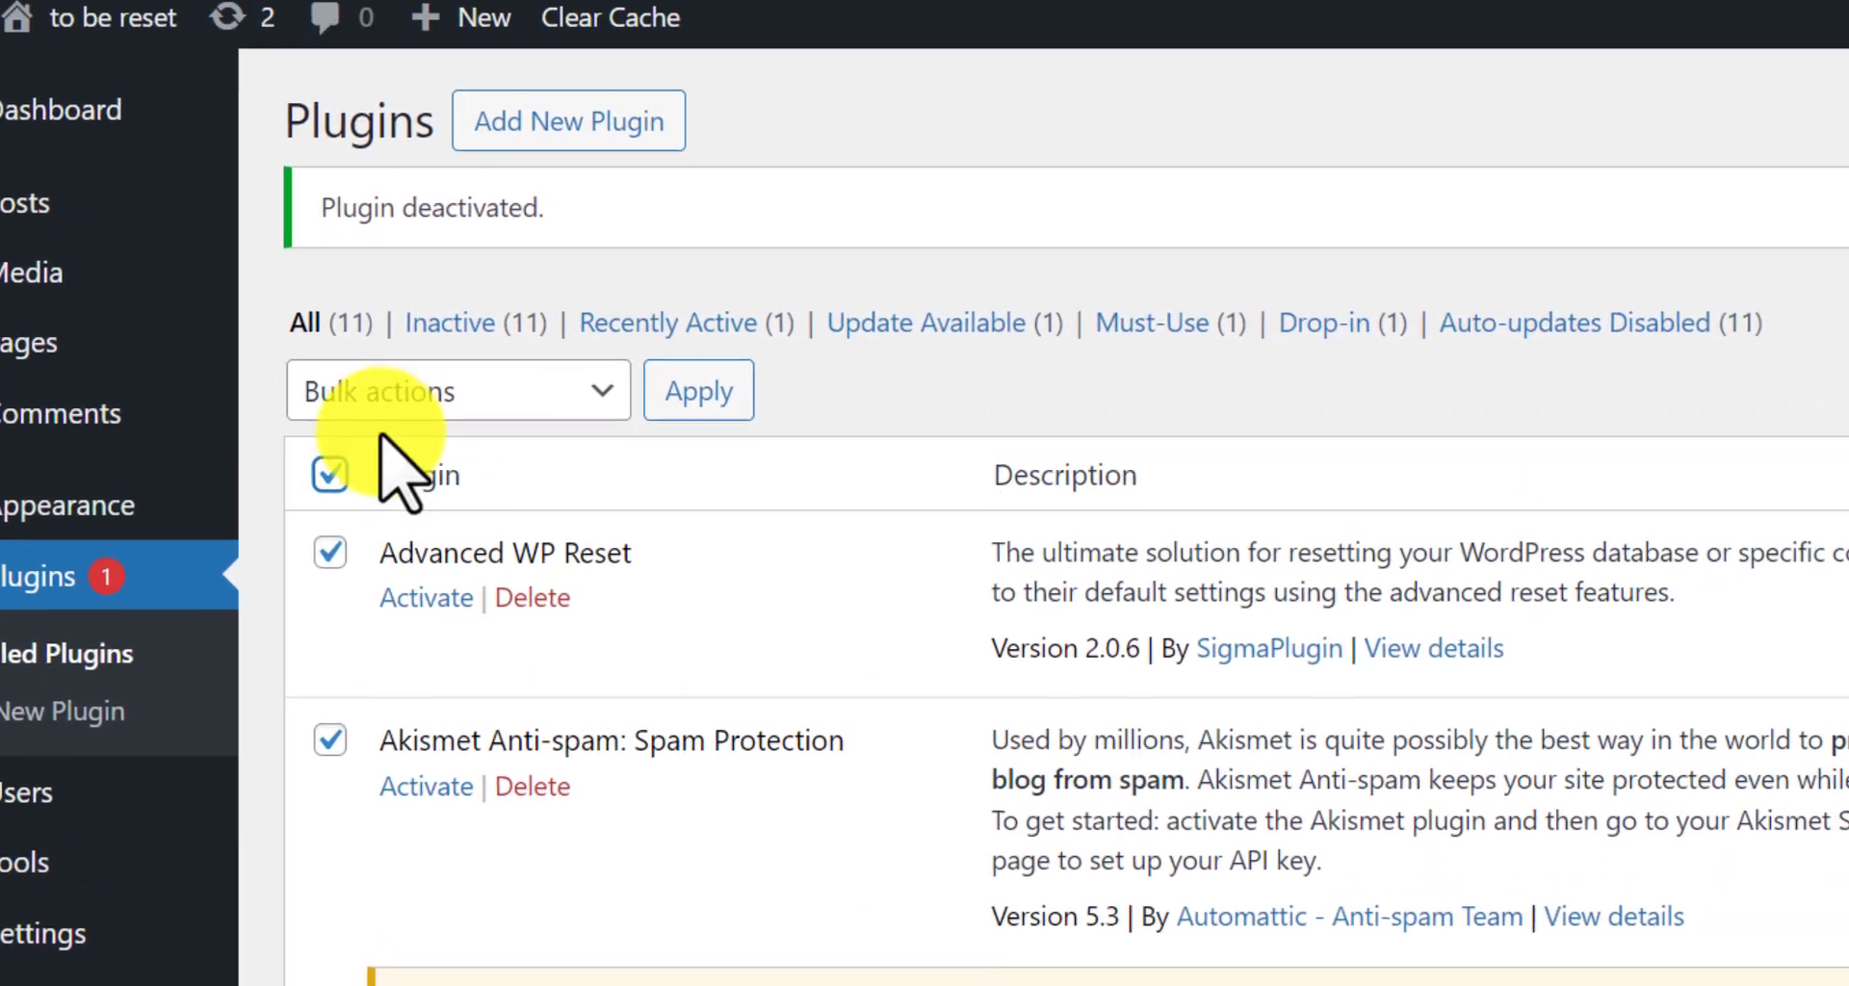
pyautogui.click(577, 97)
pyautogui.click(350, 655)
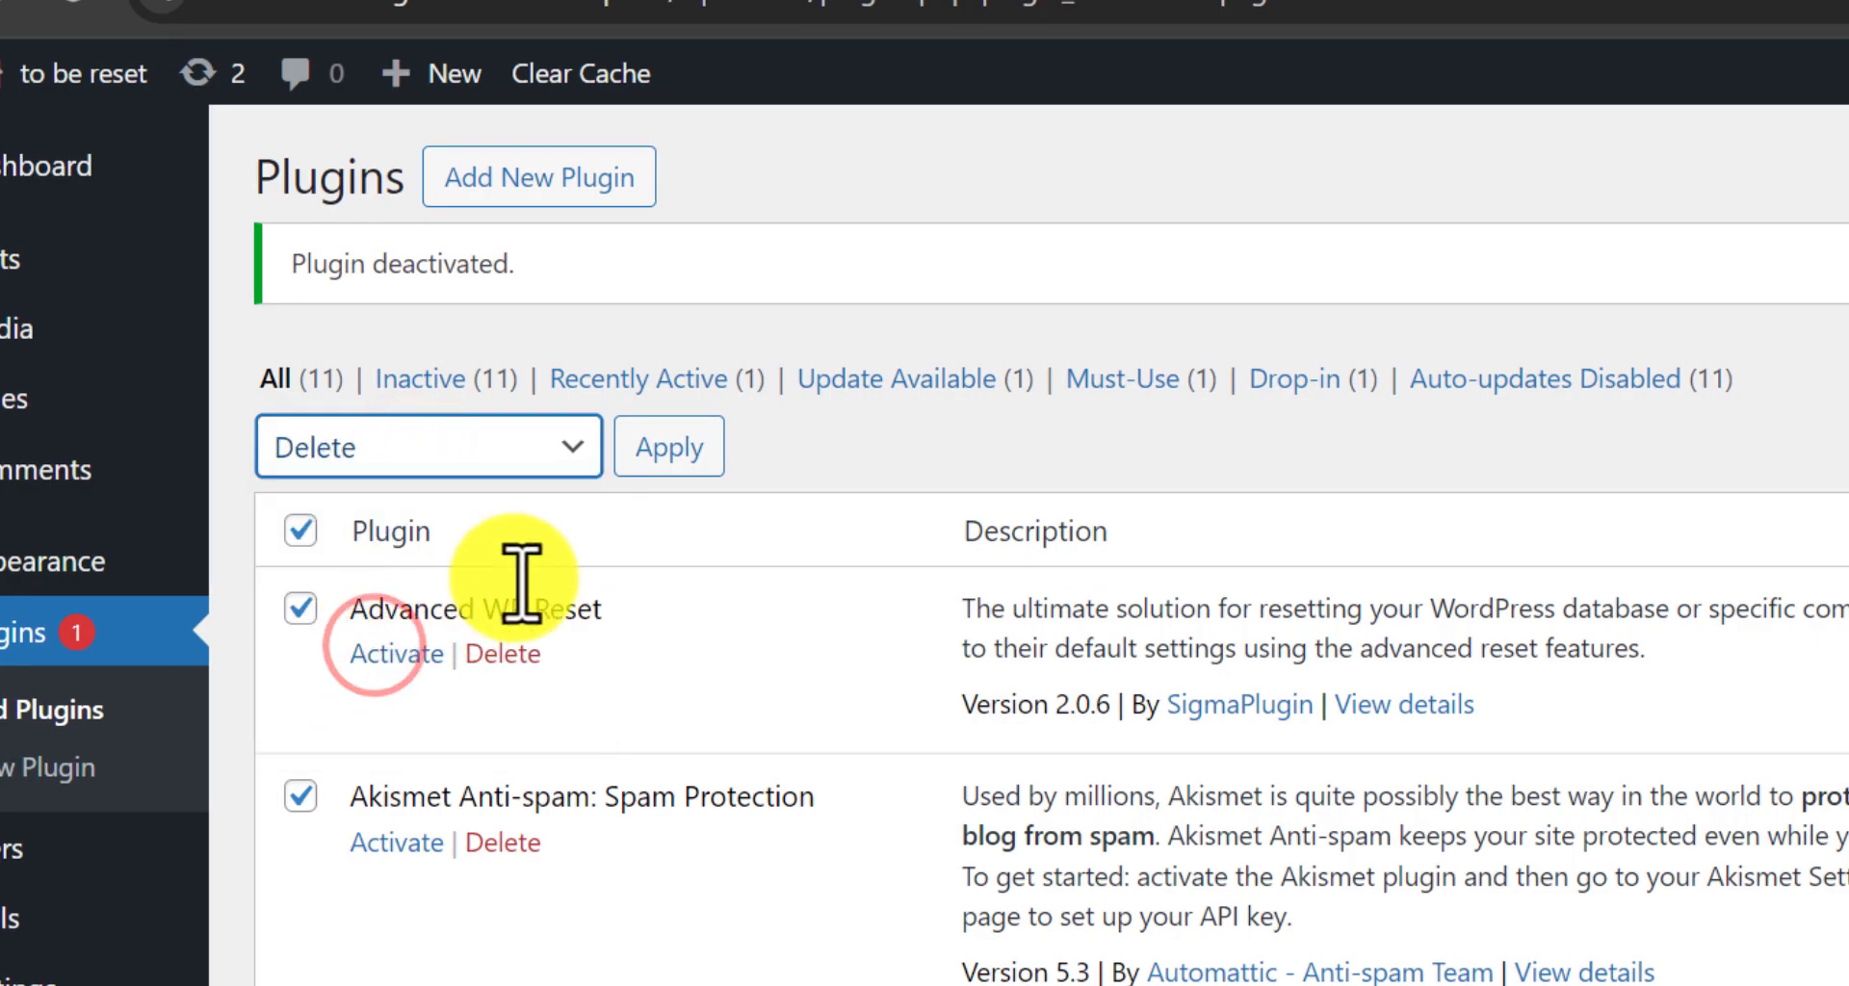
pyautogui.click(661, 465)
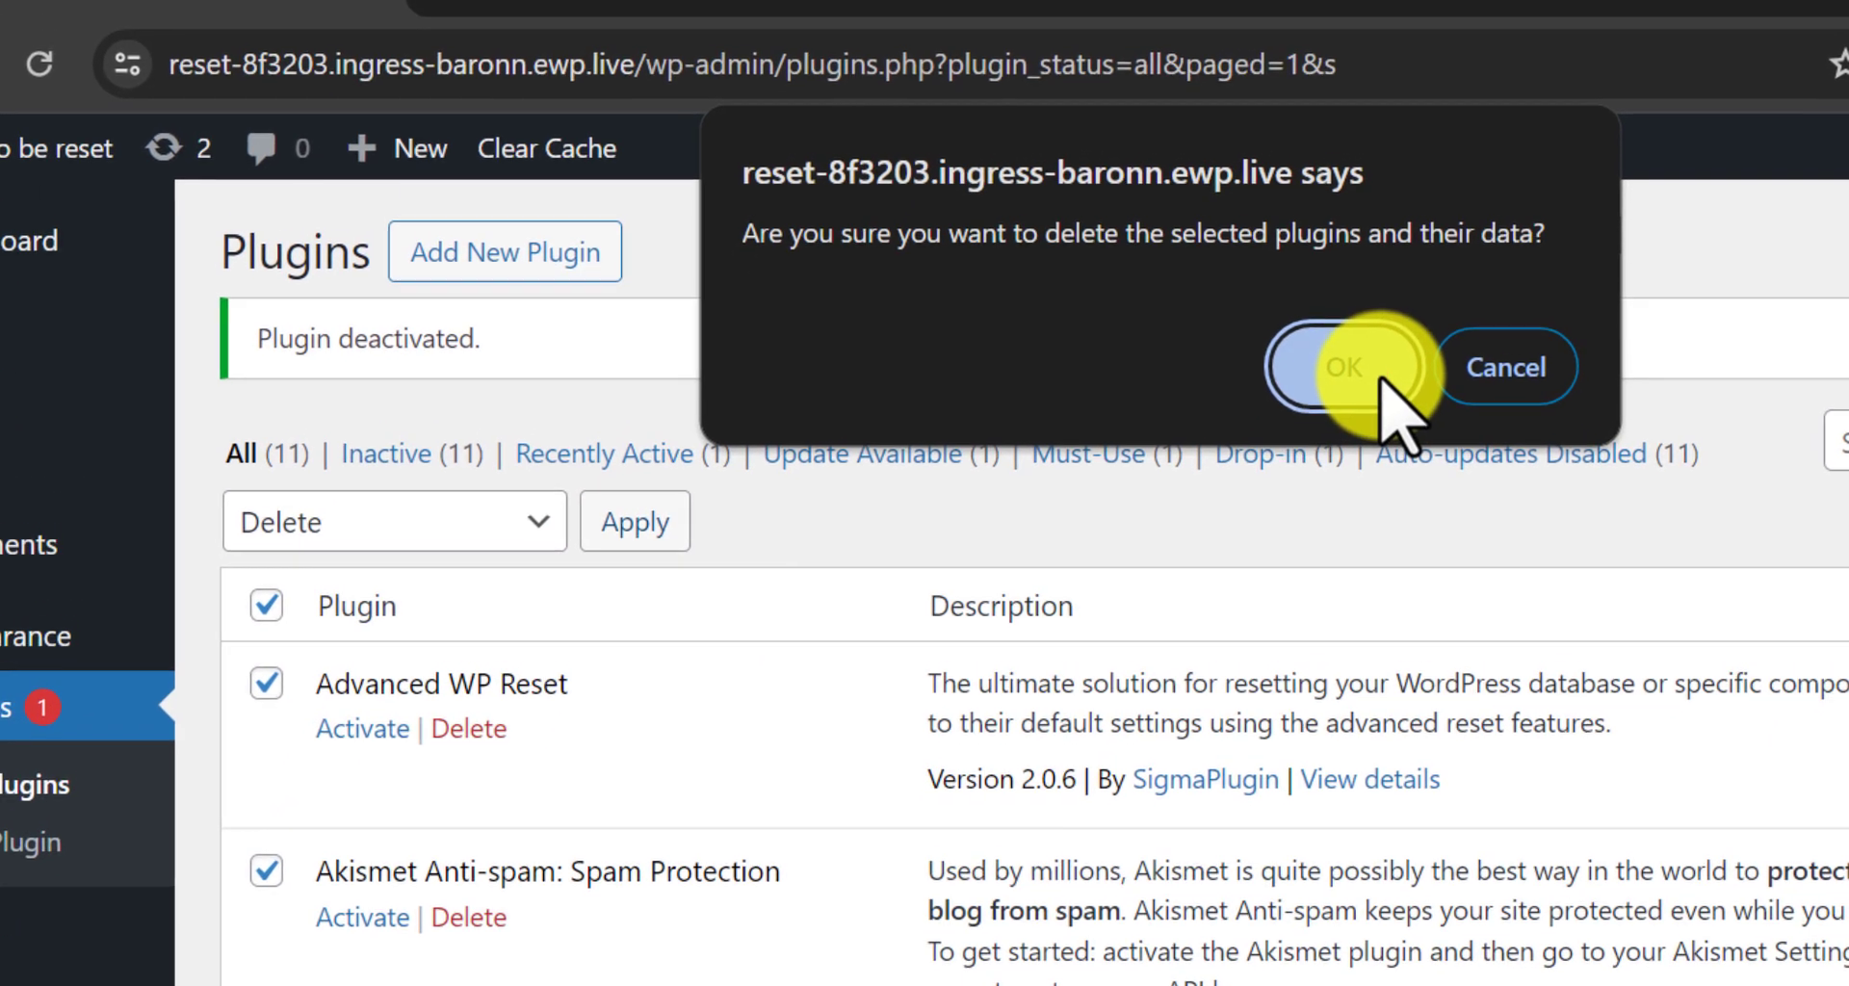
pyautogui.click(1387, 310)
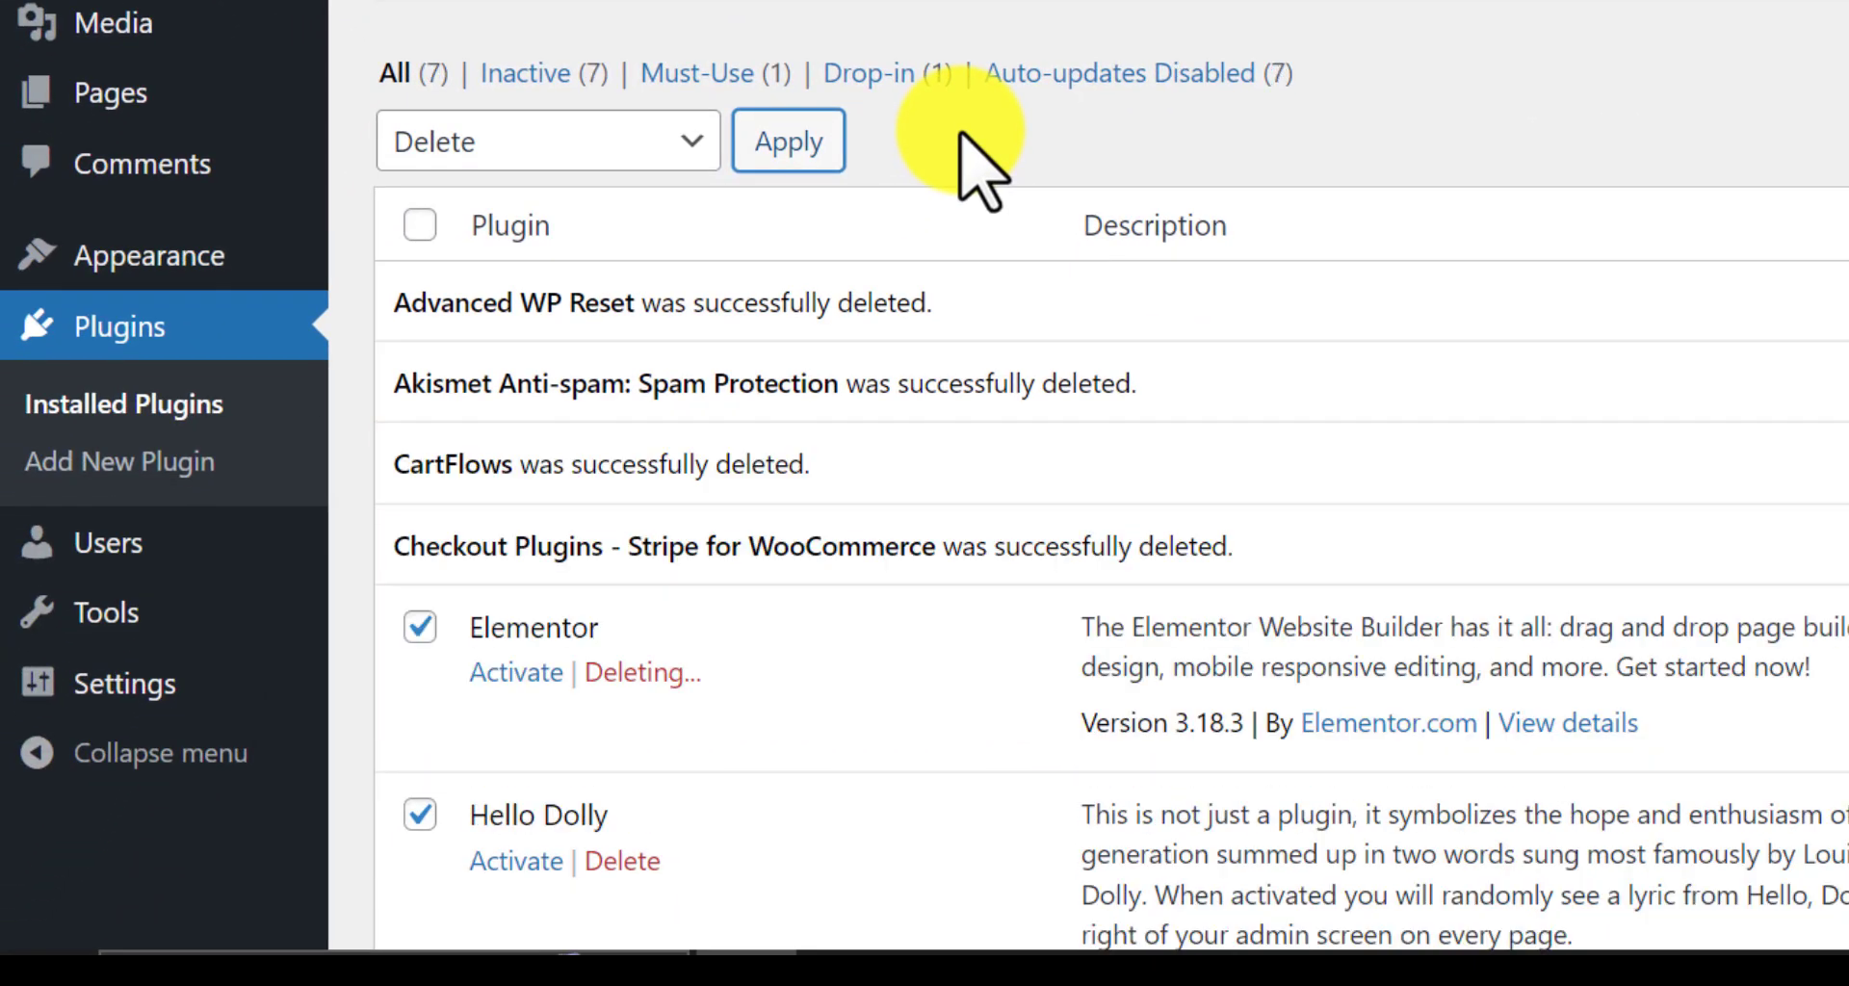
pyautogui.scroll(-10, 979, 166)
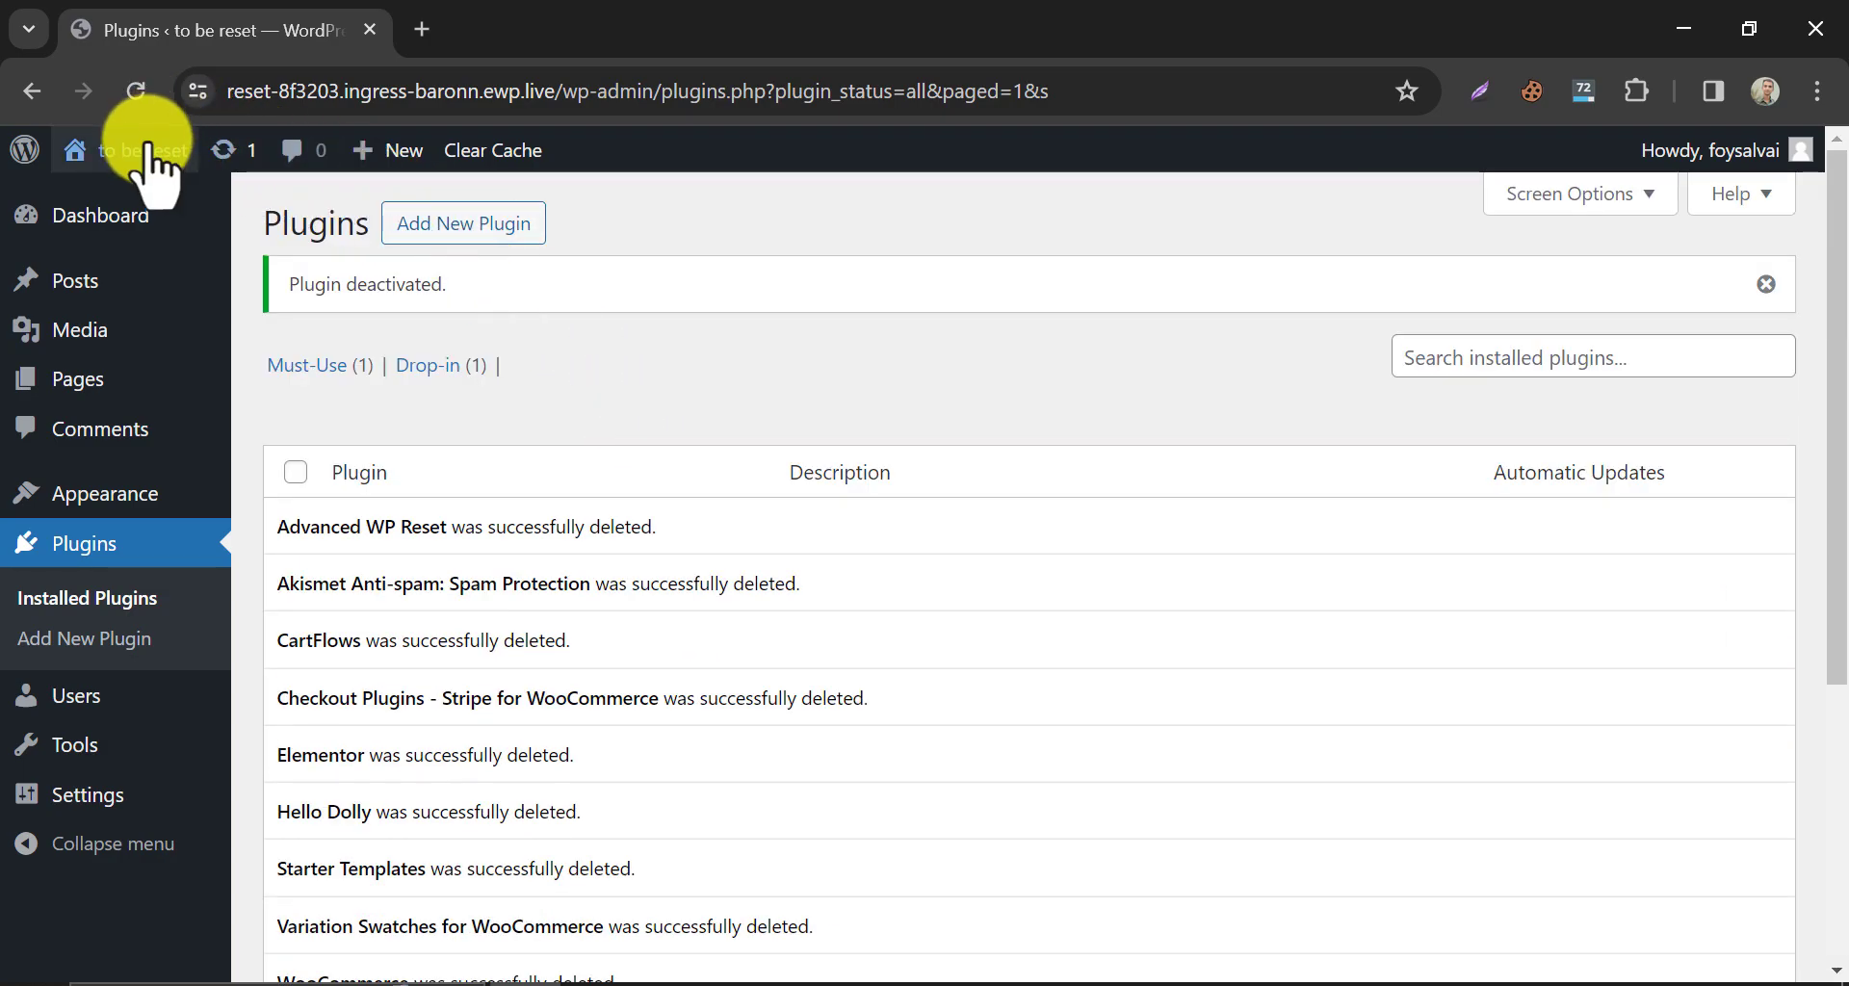
# - Open the front page in a new tab and review the Twenty Twenty-Four homepage titled 'to be reset'
pyautogui.rightClick(123, 202)
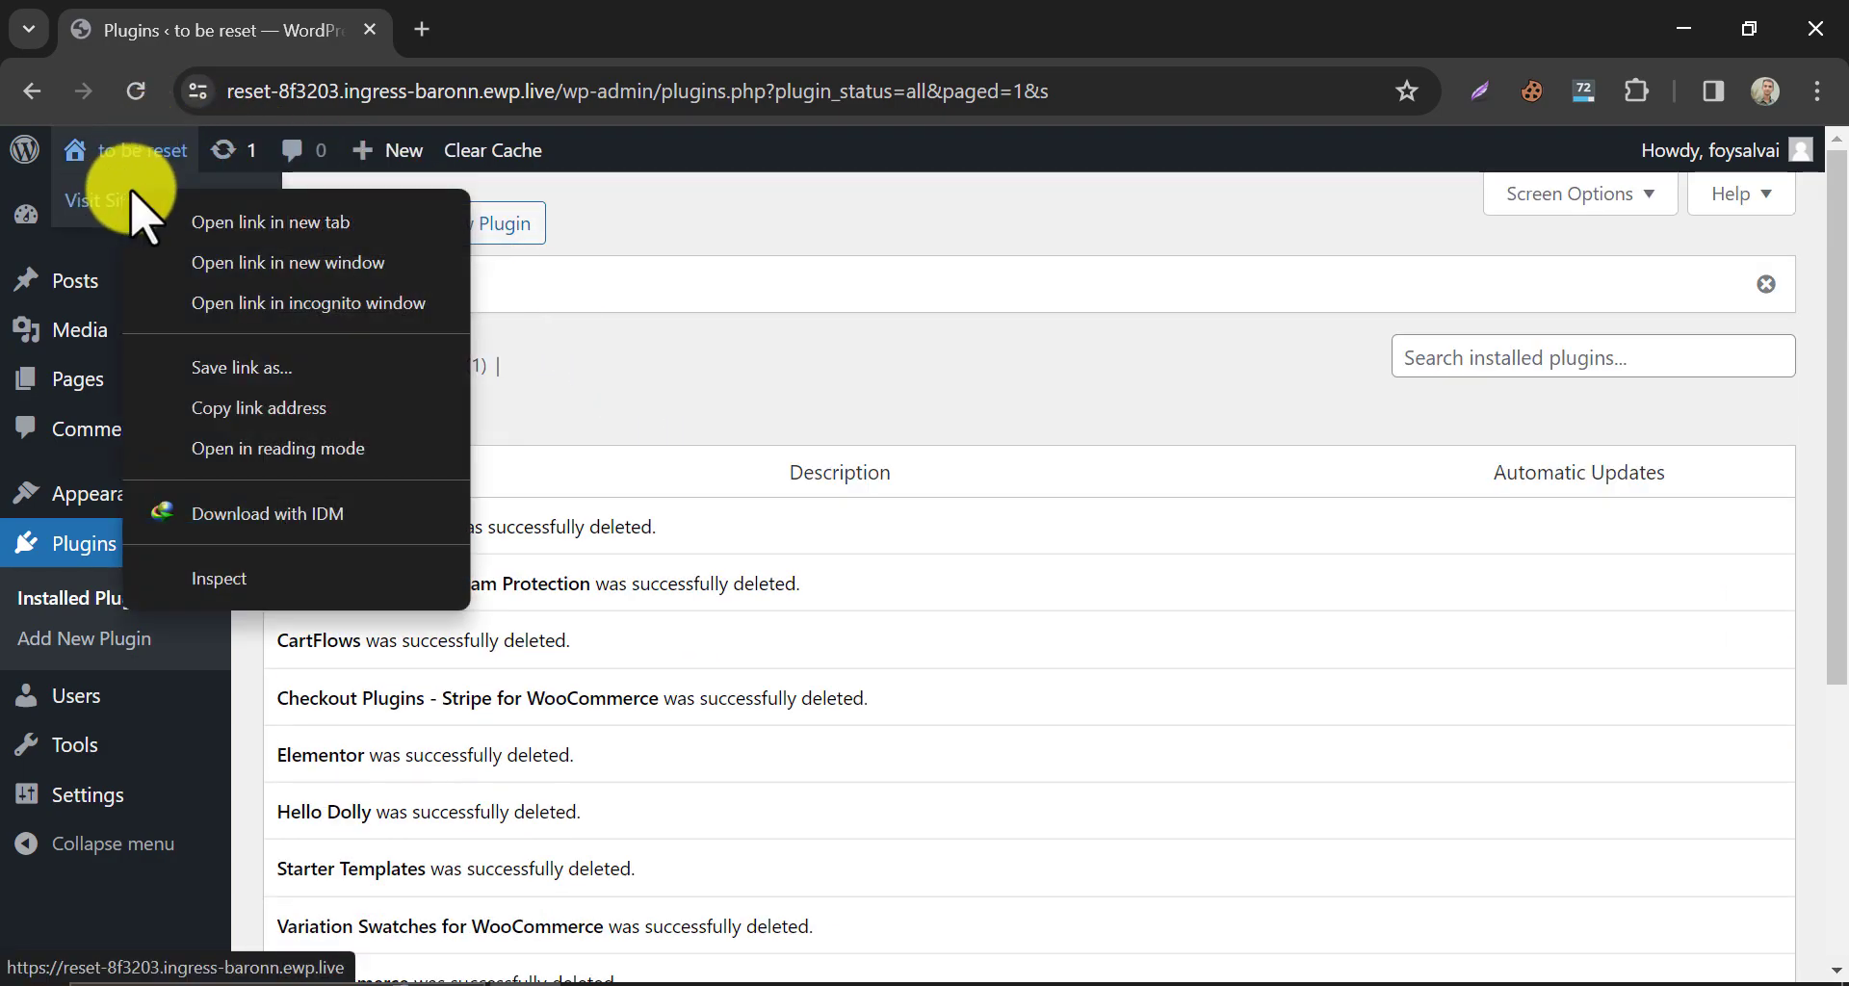
pyautogui.click(193, 216)
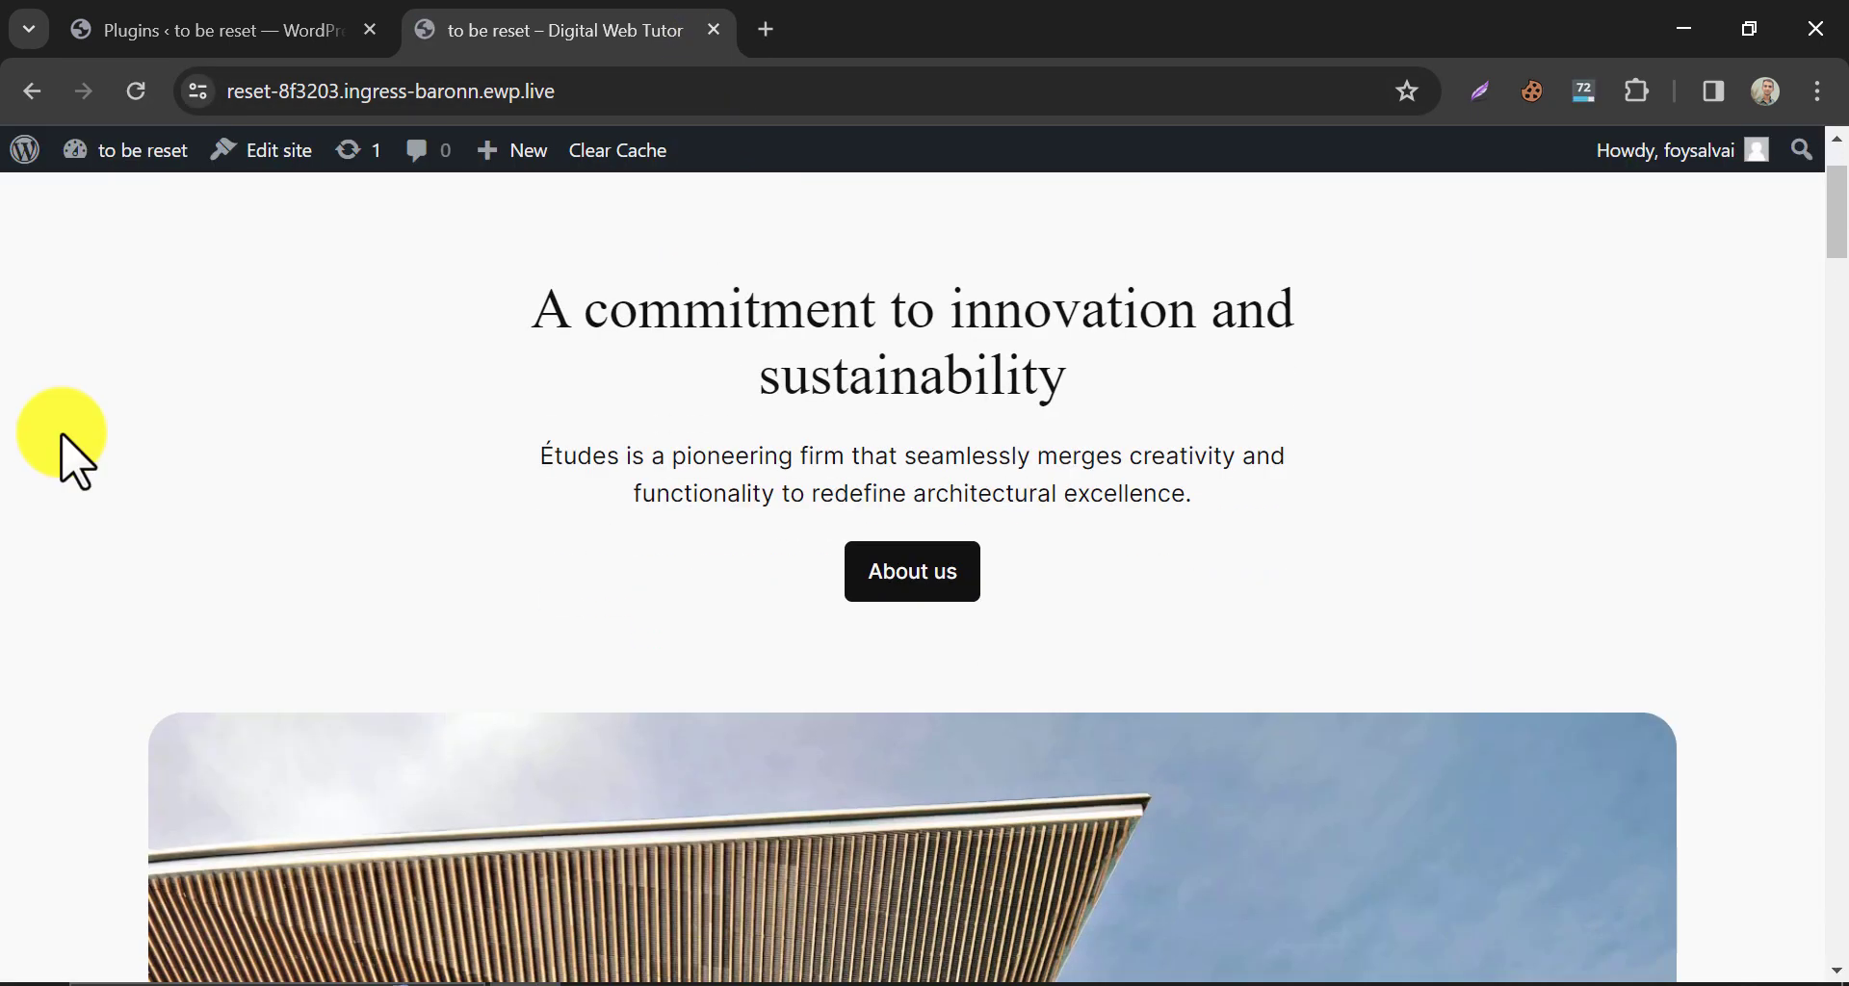
pyautogui.scroll(-15, 63, 453)
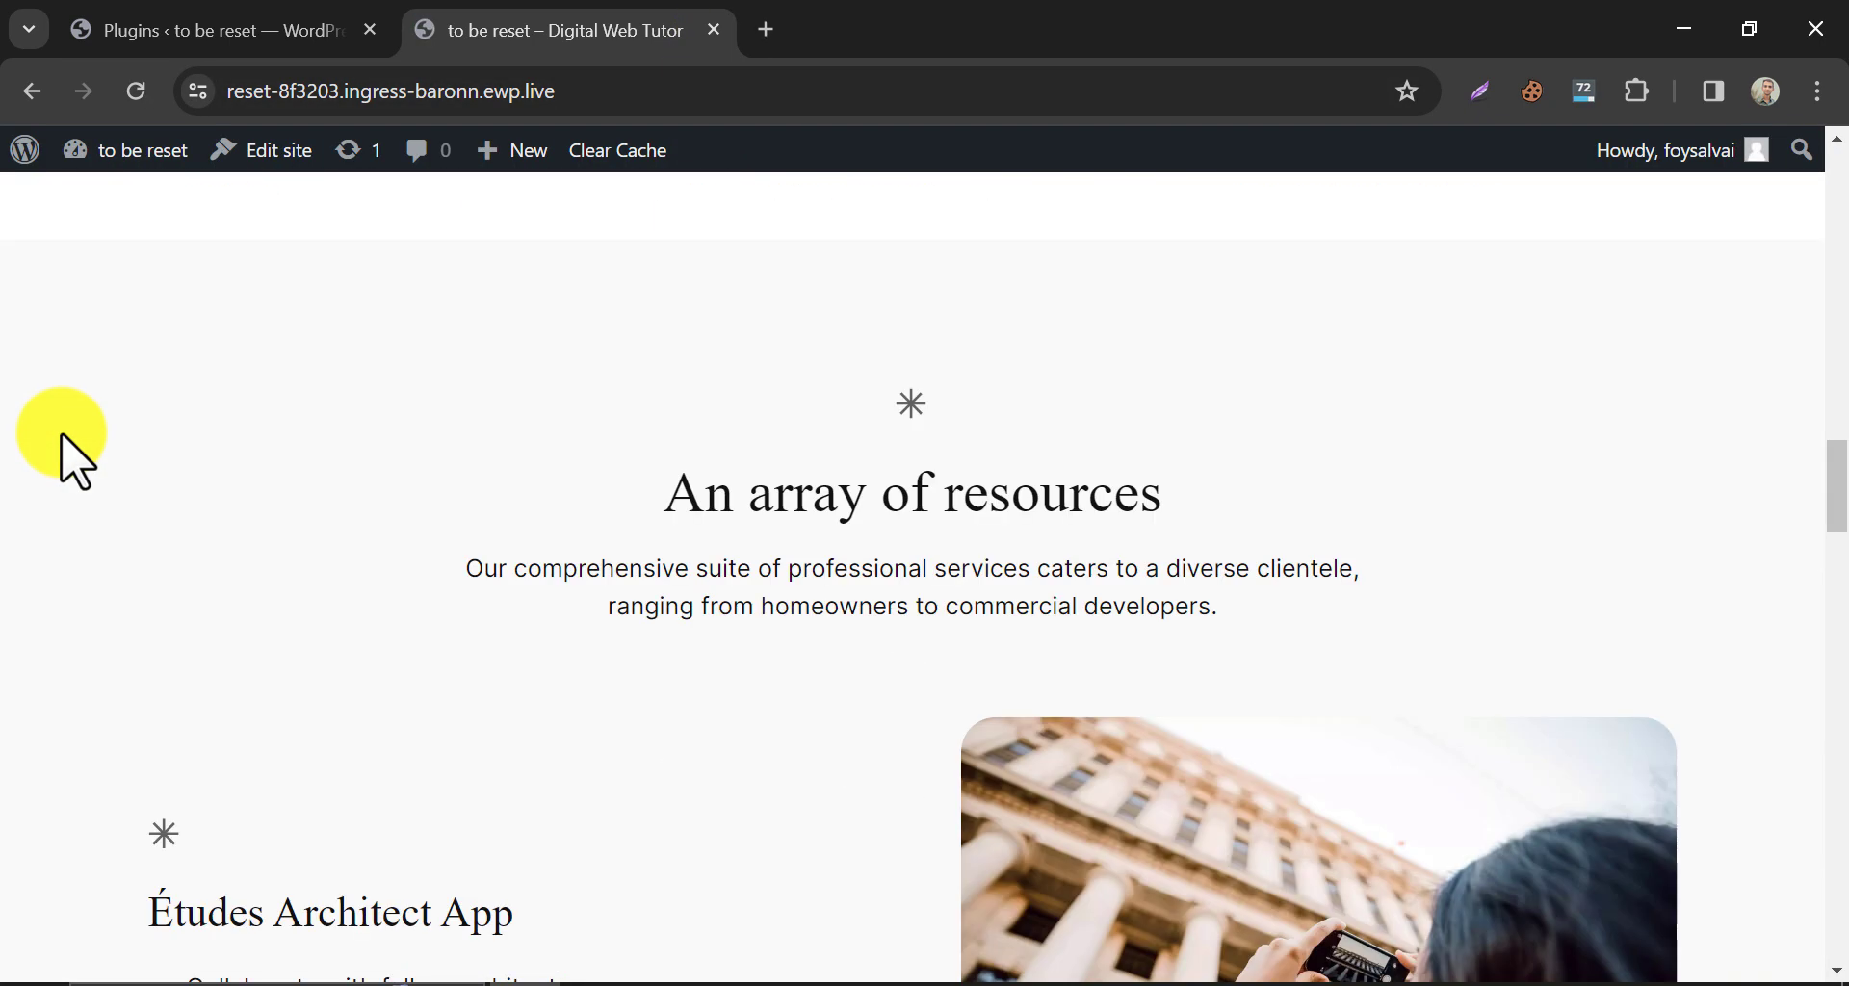
pyautogui.scroll(15, 62, 453)
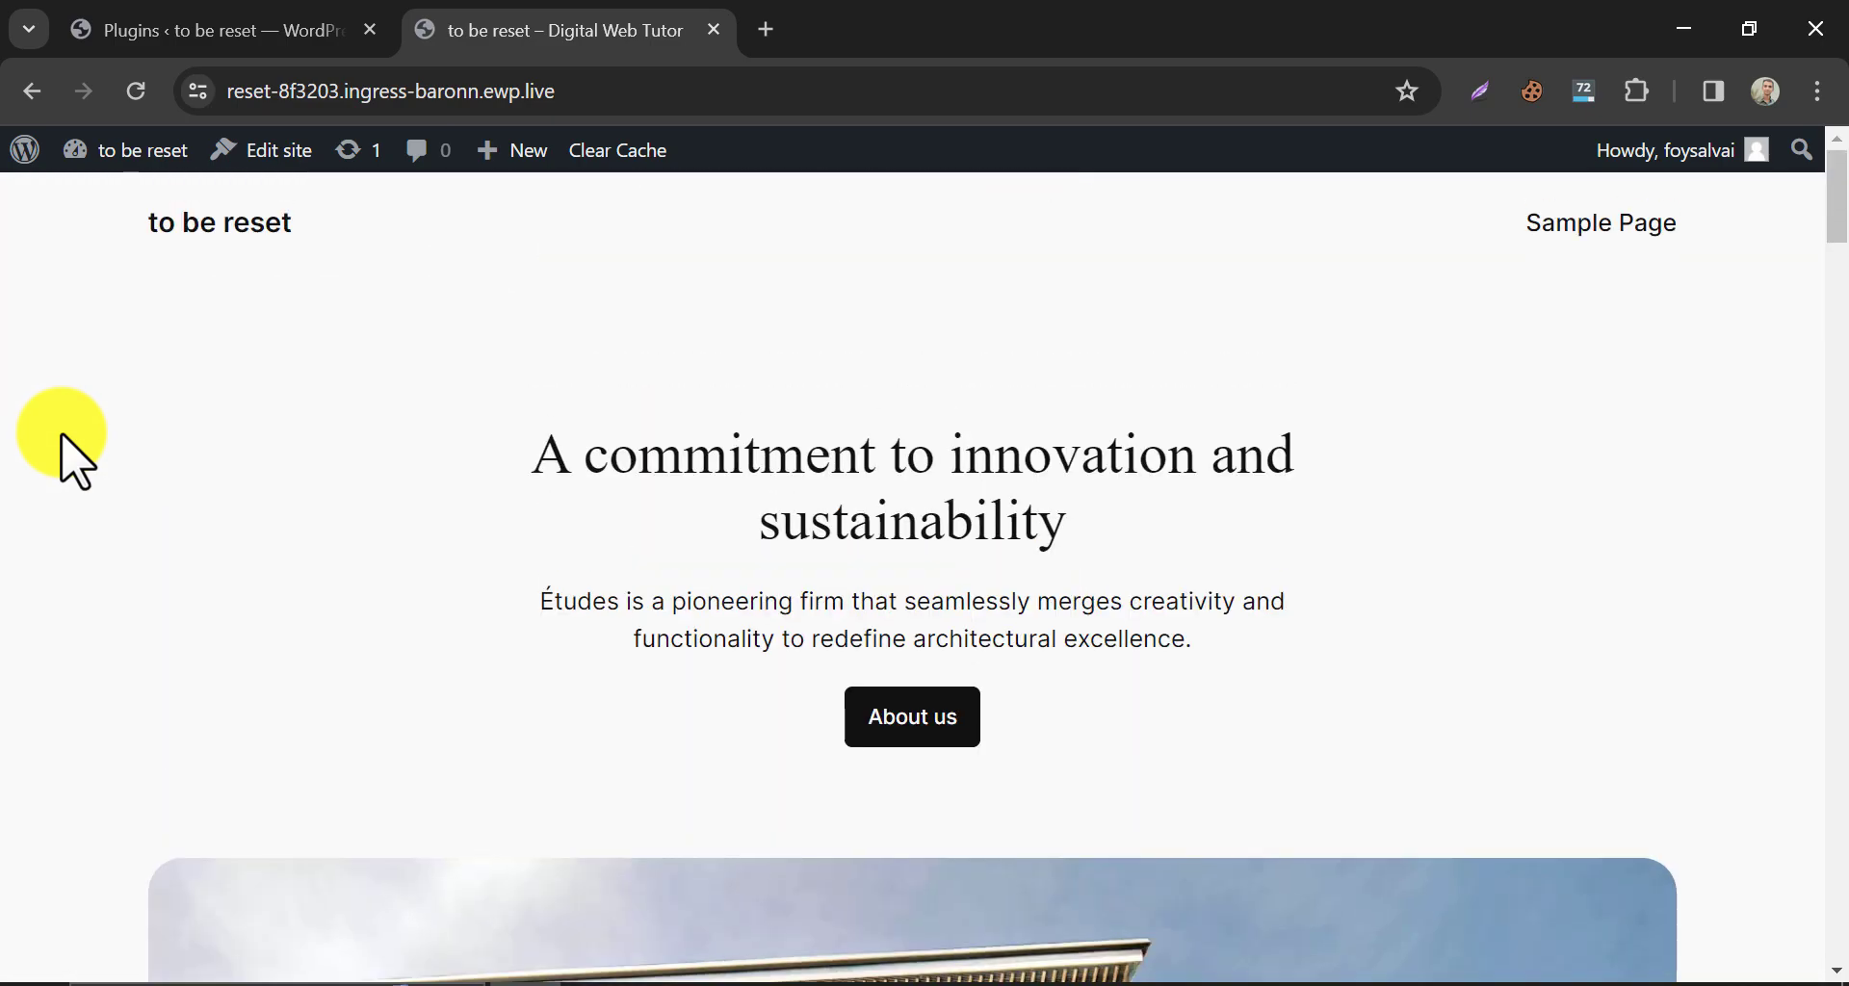